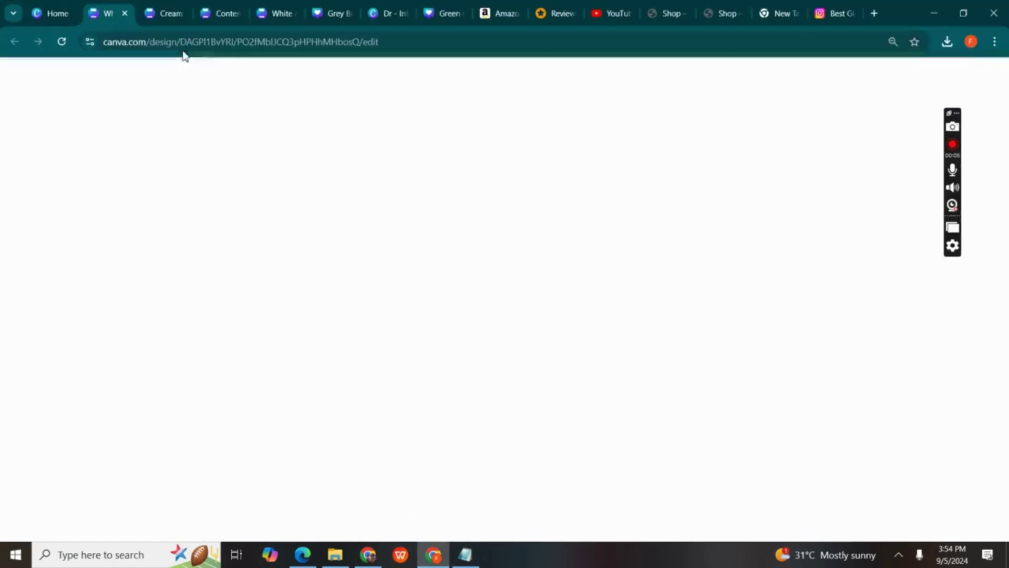
Go to the Canva home page and search for "product post"
left_click(61, 19)
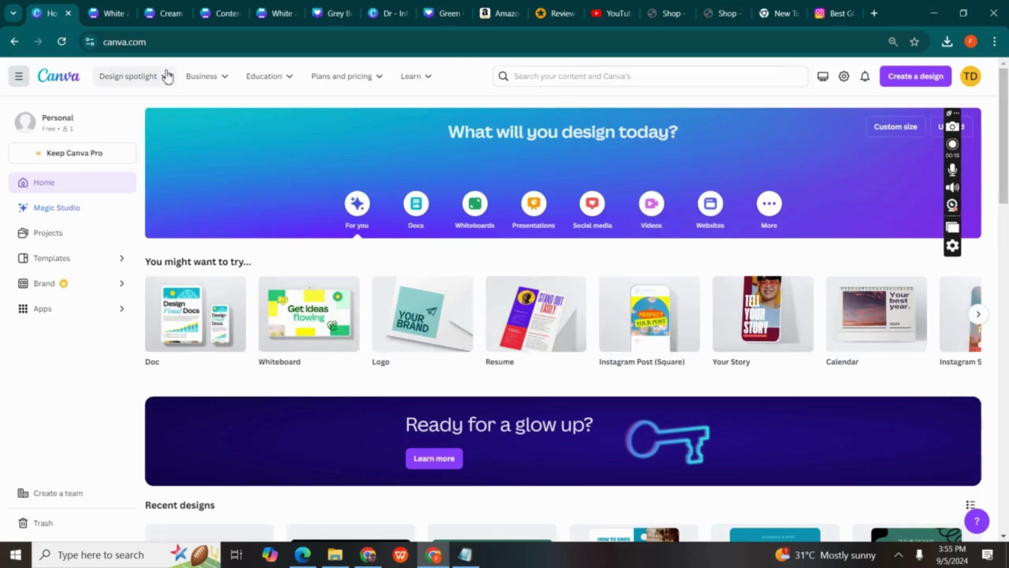
mouse_move(167, 77)
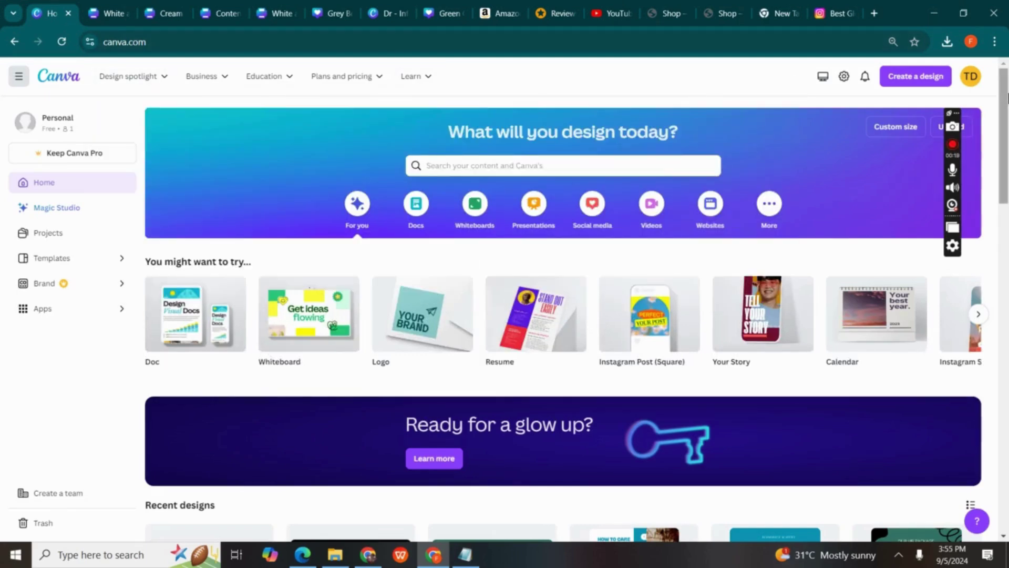
scroll(1005, 99, "down", 4)
scroll(788, 158, "up", 4)
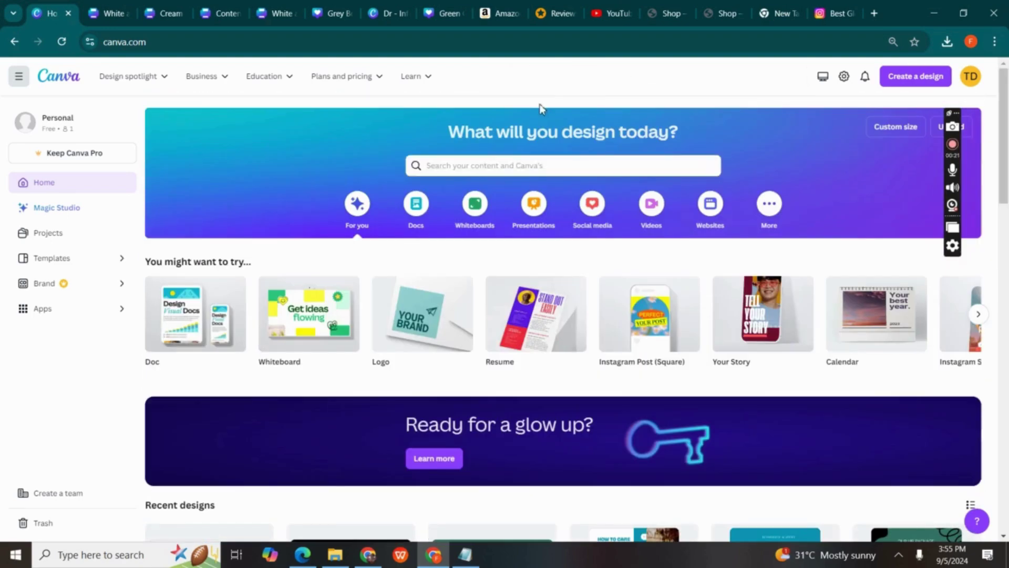
left_click(504, 170)
type("product po")
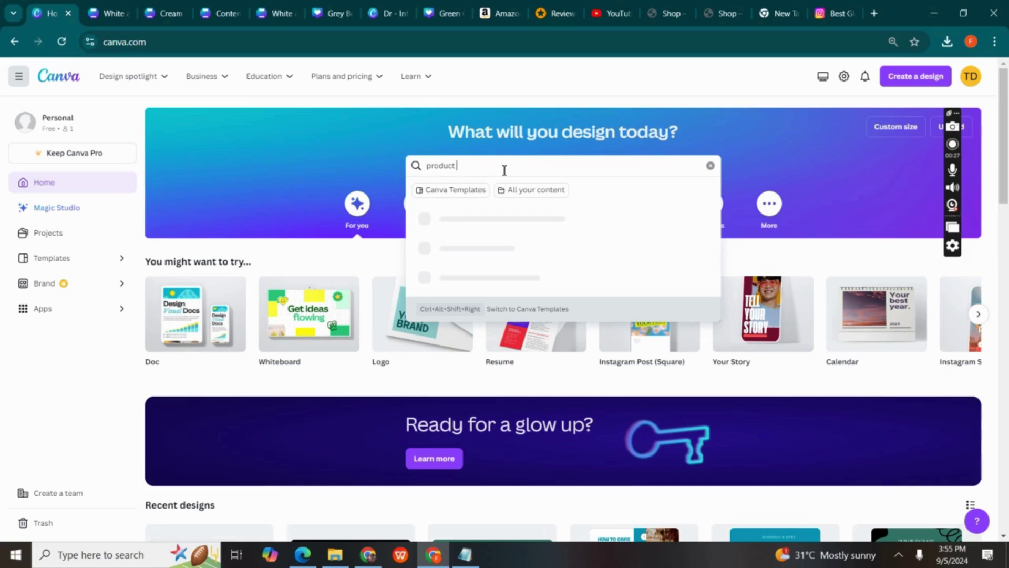
type("st")
key("Return")
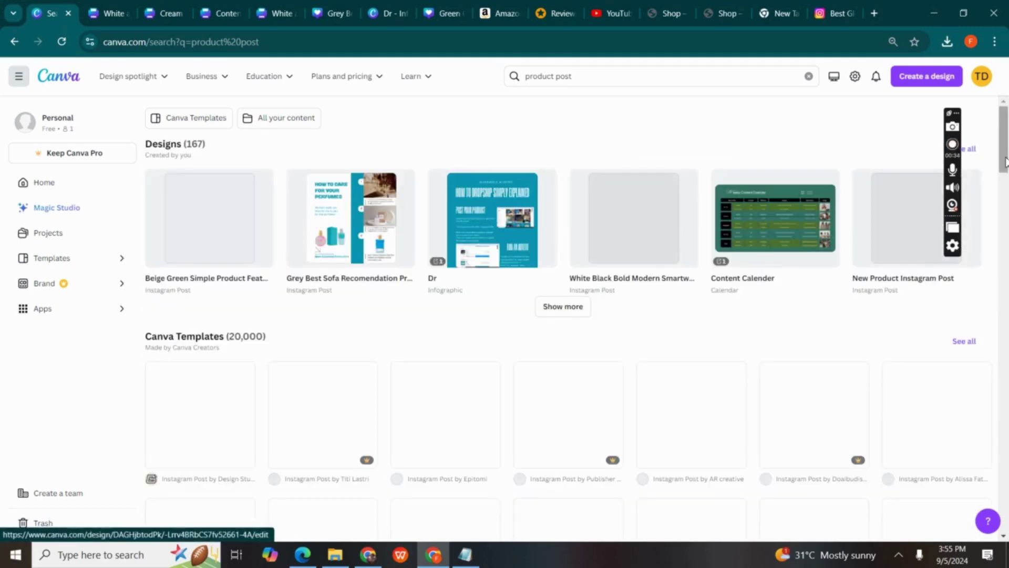
Browse the Canva template results and open the maroon New Product (Instagram Post) template by Monkey Design Team for customizing
scroll(1007, 183, "down", 4)
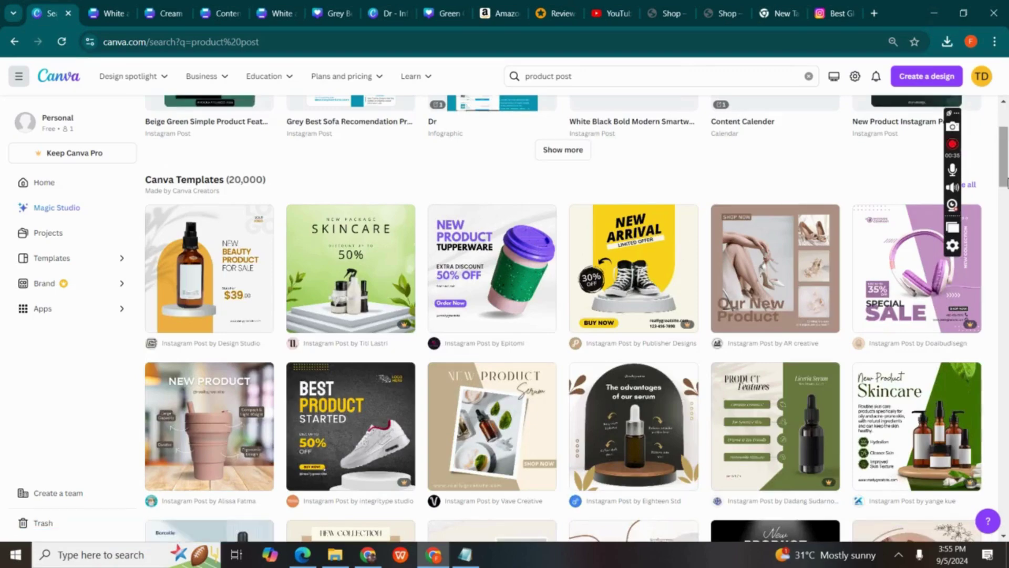
scroll(1006, 189, "down", 3)
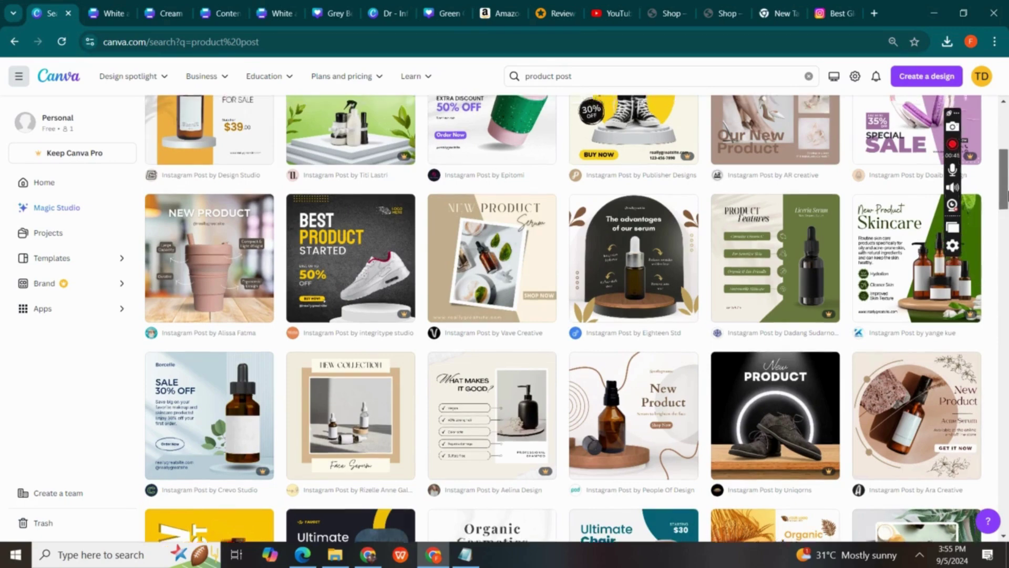
scroll(1006, 183, "up", 4)
scroll(1006, 184, "down", 5)
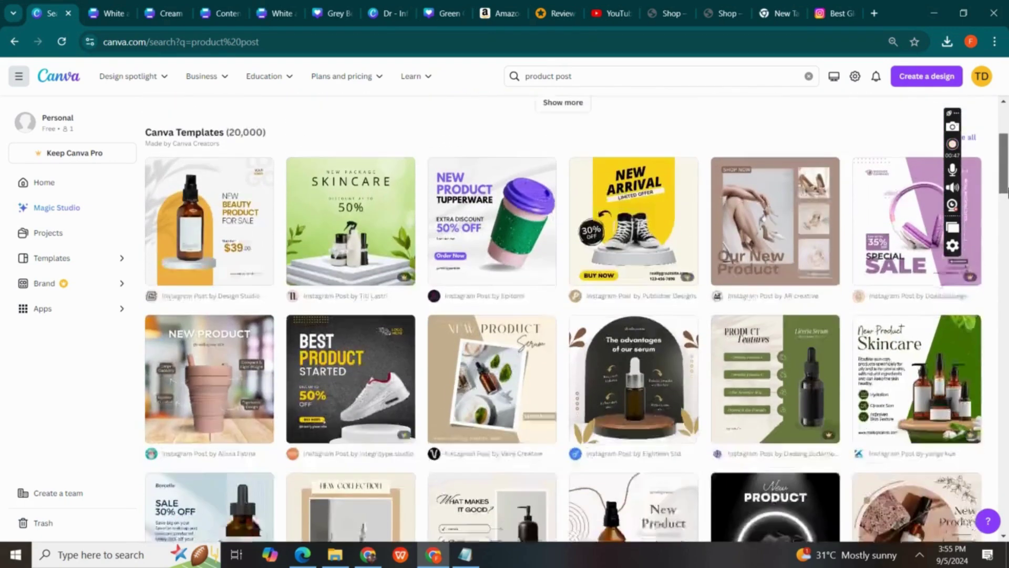
scroll(1006, 208, "down", 1)
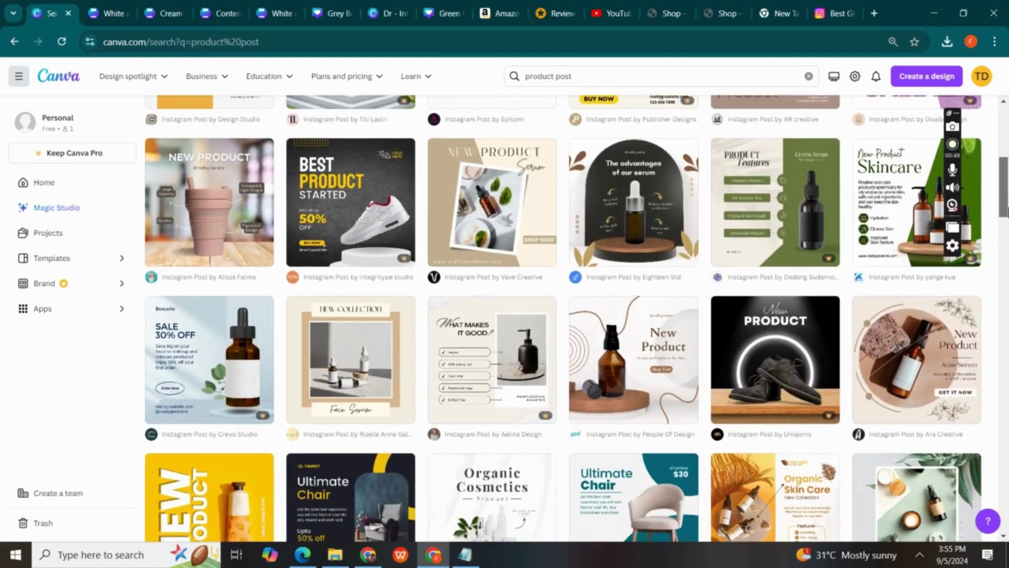
scroll(1006, 210, "down", 1)
scroll(1006, 210, "down", 2)
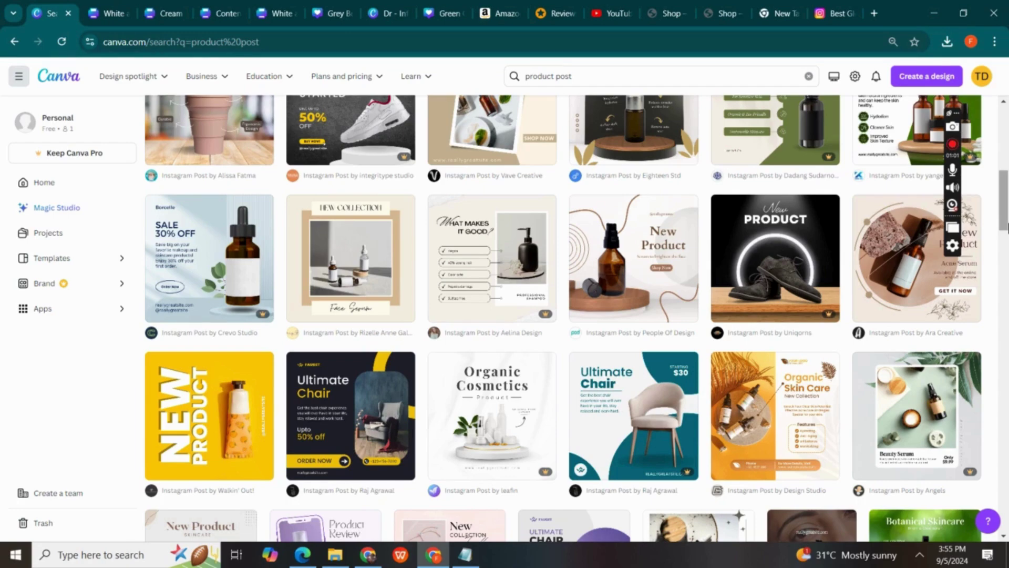
left_click_drag(1007, 226, 1007, 287)
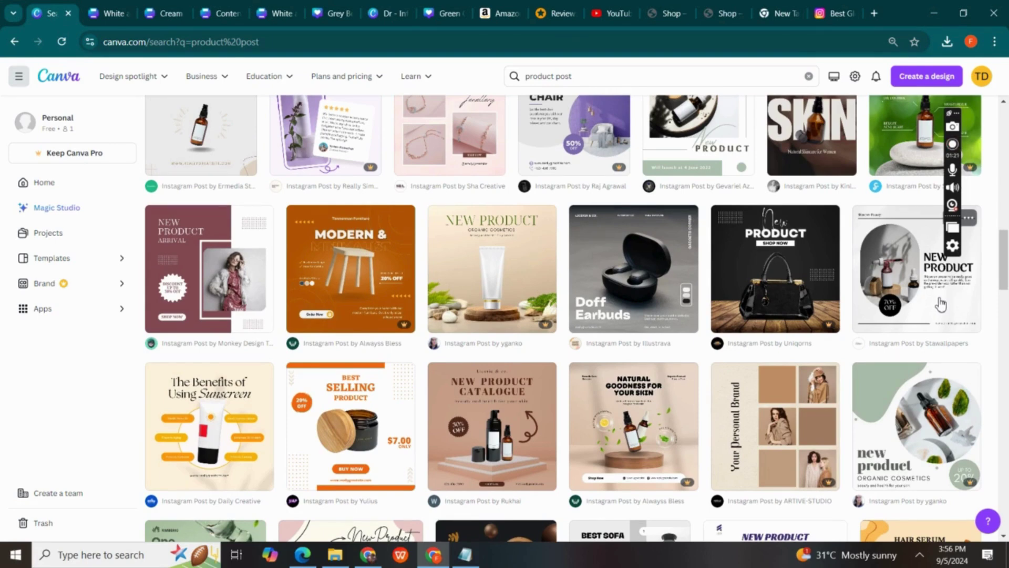
left_click(221, 298)
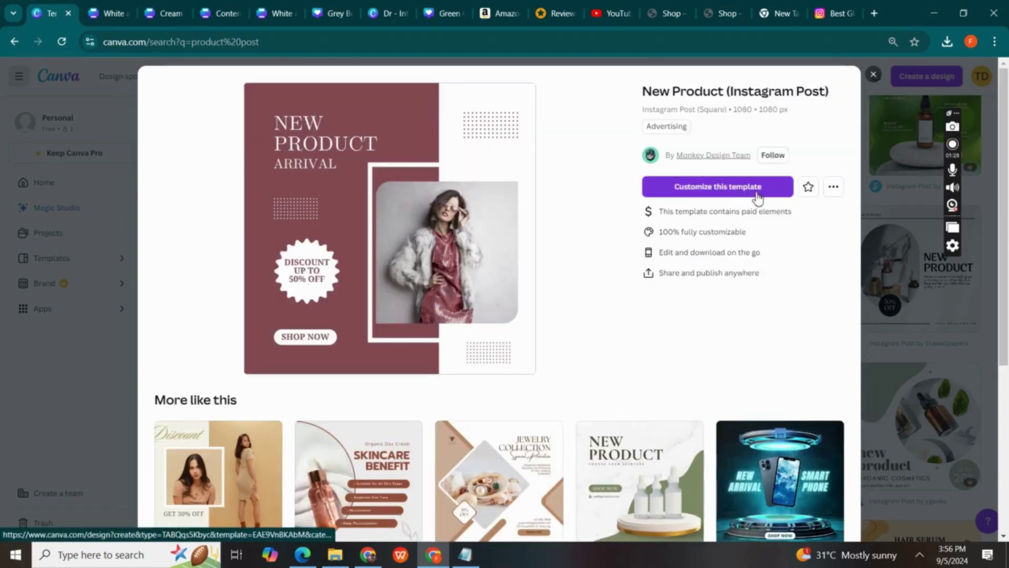
left_click(757, 197)
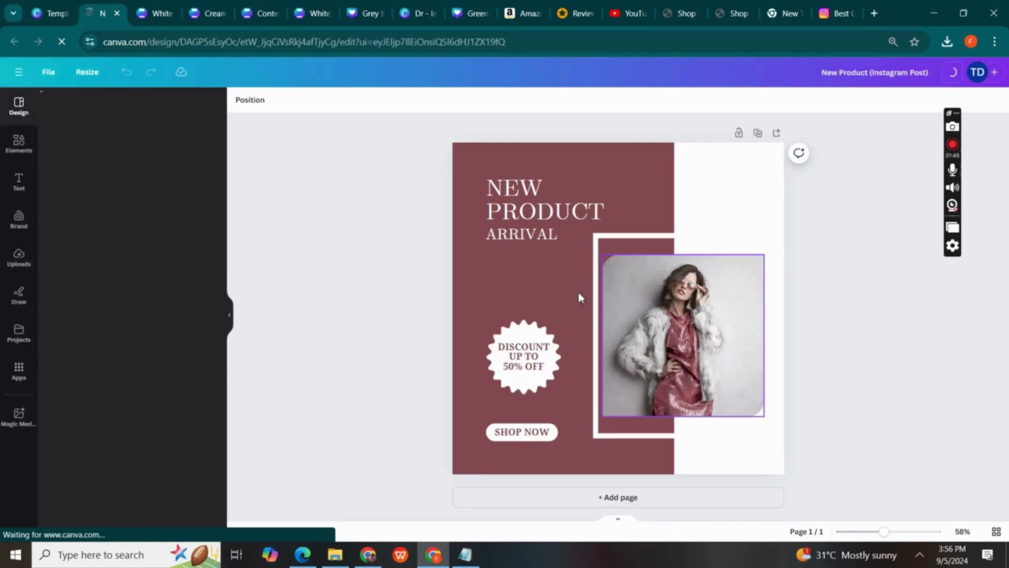
Recolour the maroon background block with the dark teal-green from the Brand Kit palette
left_click(638, 157)
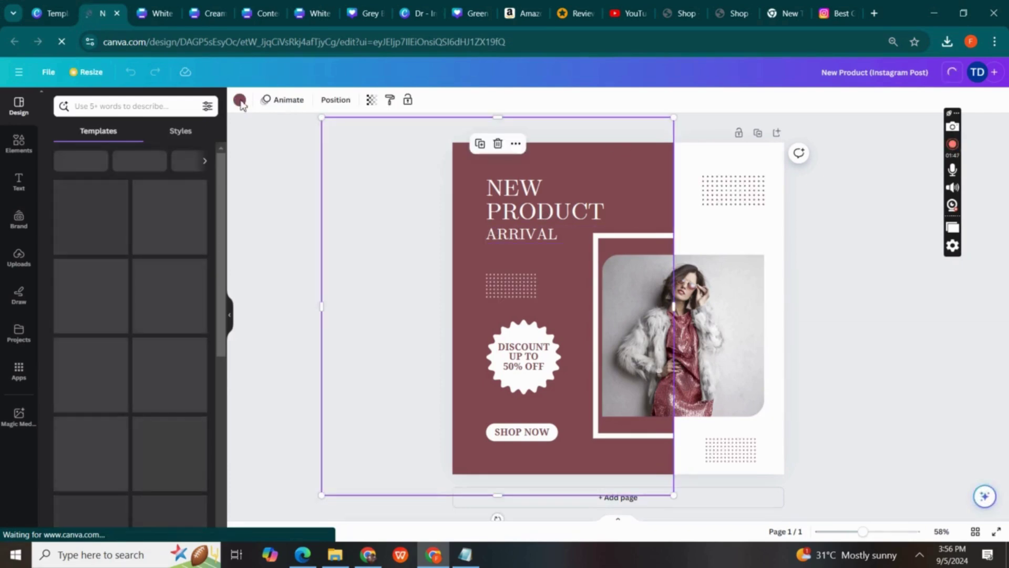
left_click(240, 100)
left_click(239, 100)
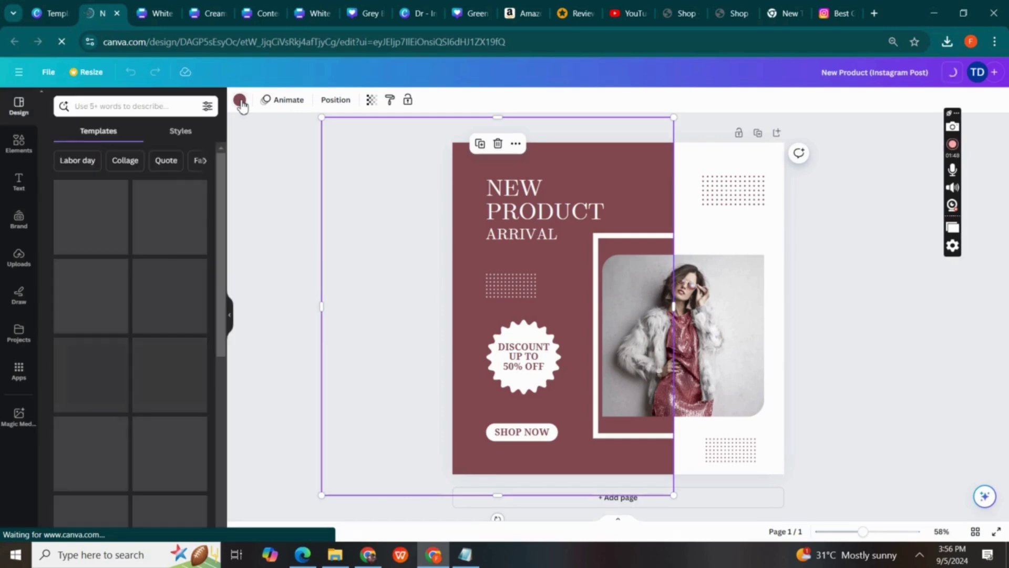
left_click(239, 101)
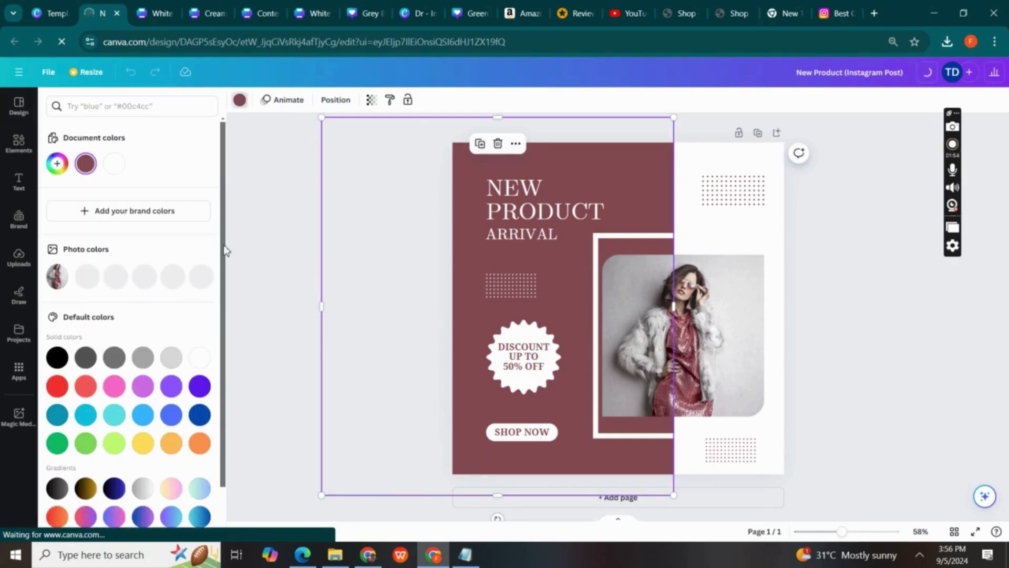
left_click_drag(221, 257, 213, 347)
scroll(221, 232, "up", 3)
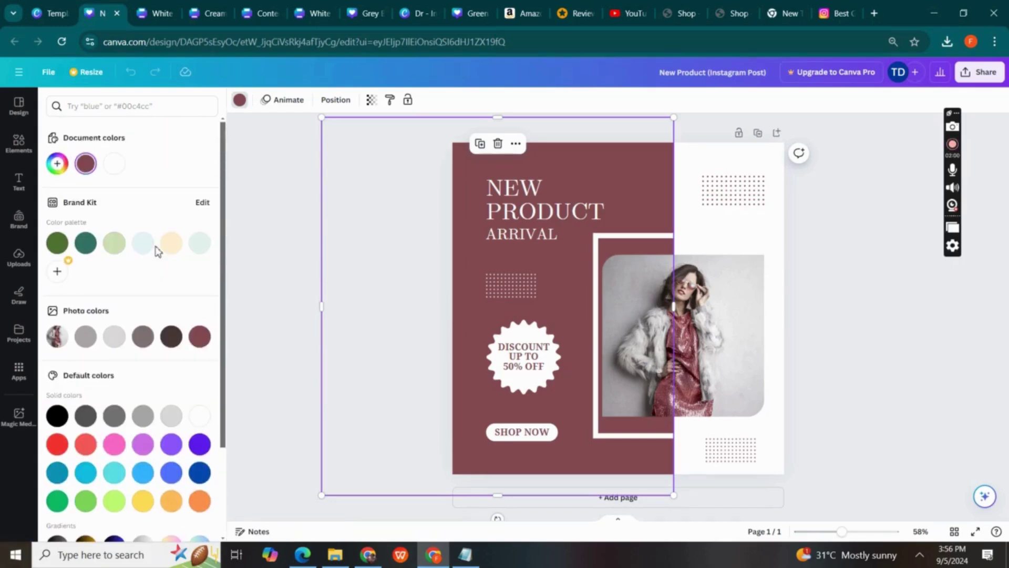
left_click(86, 247)
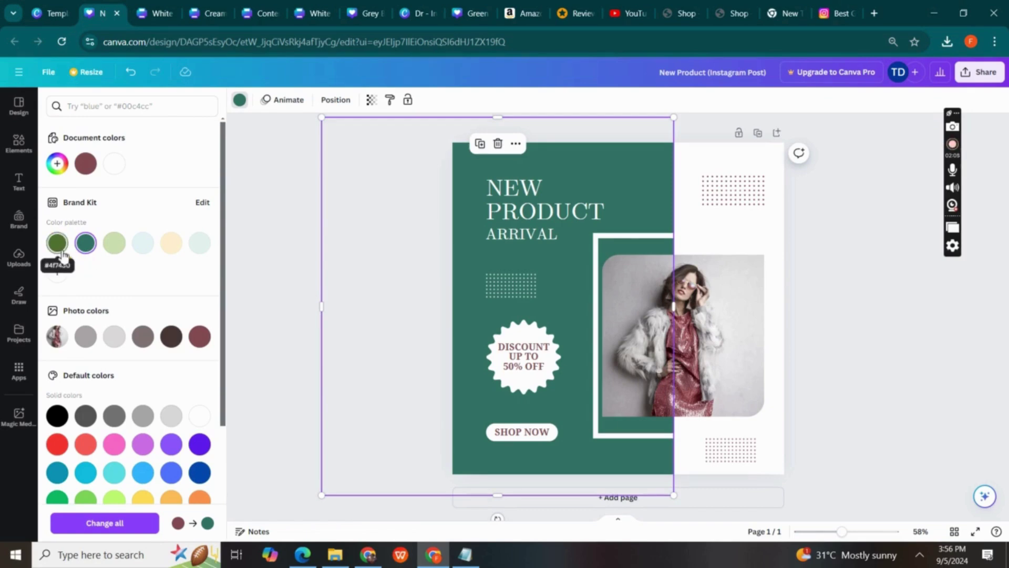
left_click(294, 310)
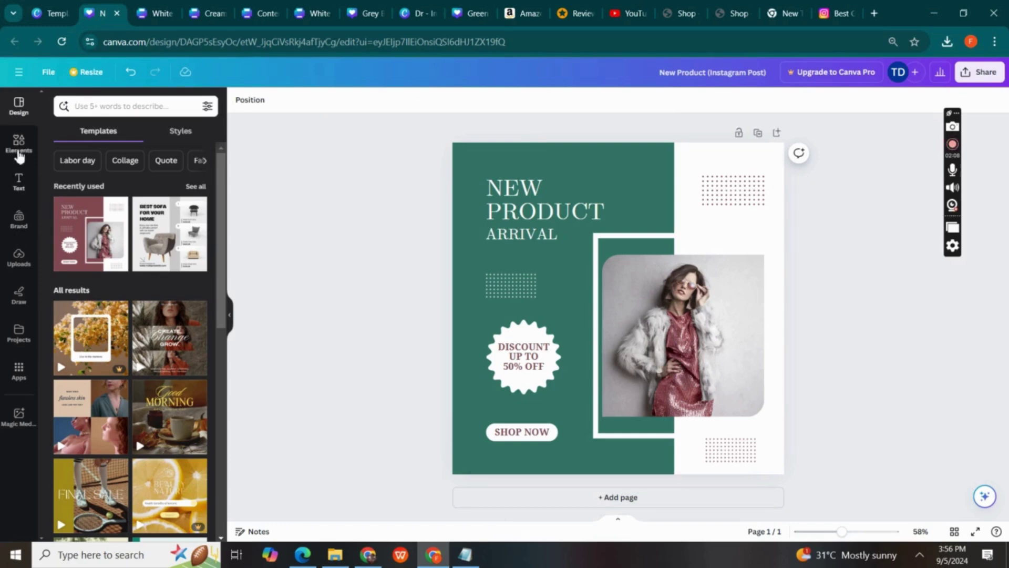
Replace the model photo in the frame with the uploaded image of the green Amaizing Day snack bag
left_click(19, 256)
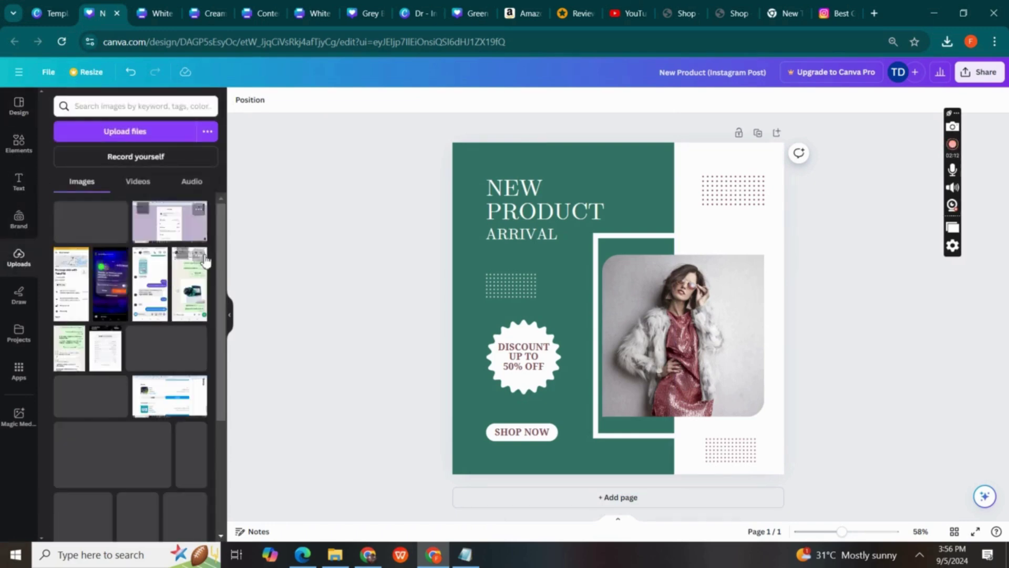
left_click(138, 182)
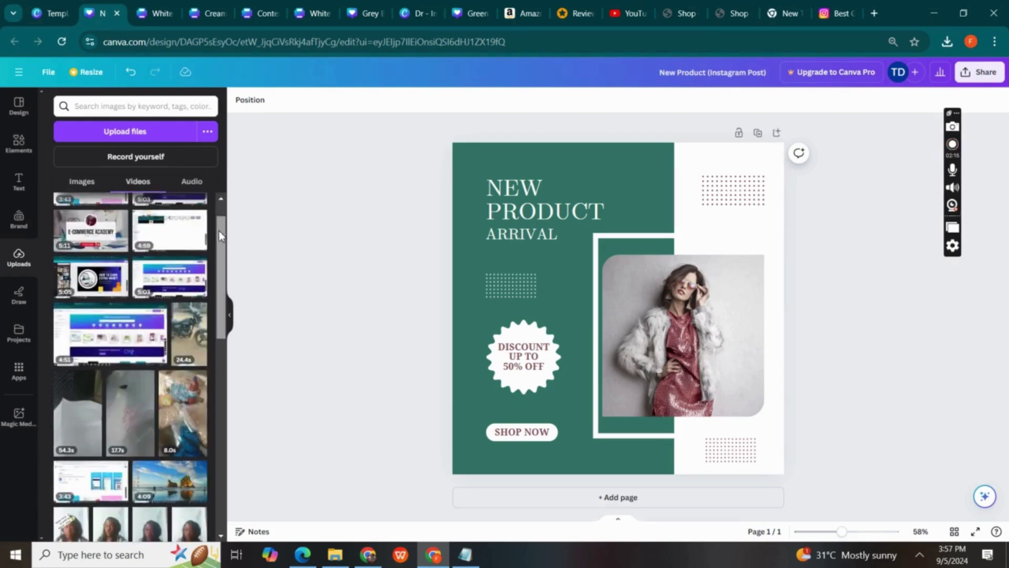
left_click(80, 183)
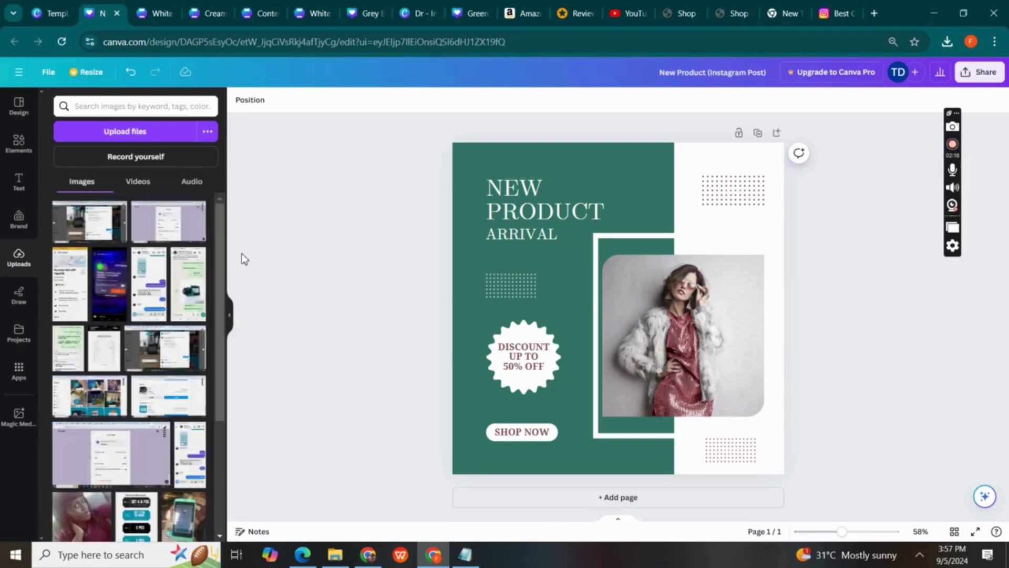
left_click_drag(218, 233, 208, 435)
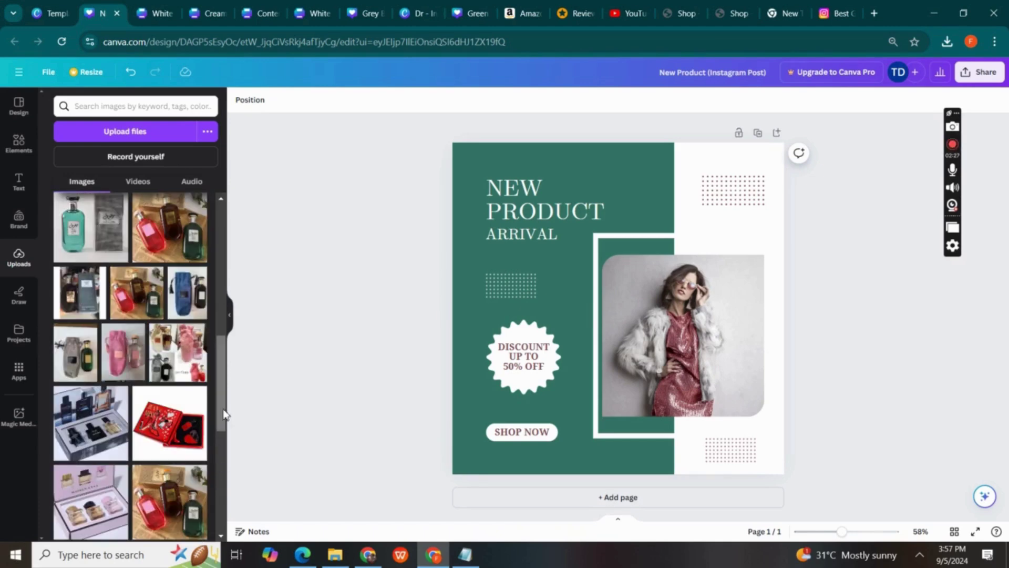
scroll(221, 484, "down", 5)
left_click_drag(219, 443, 218, 527)
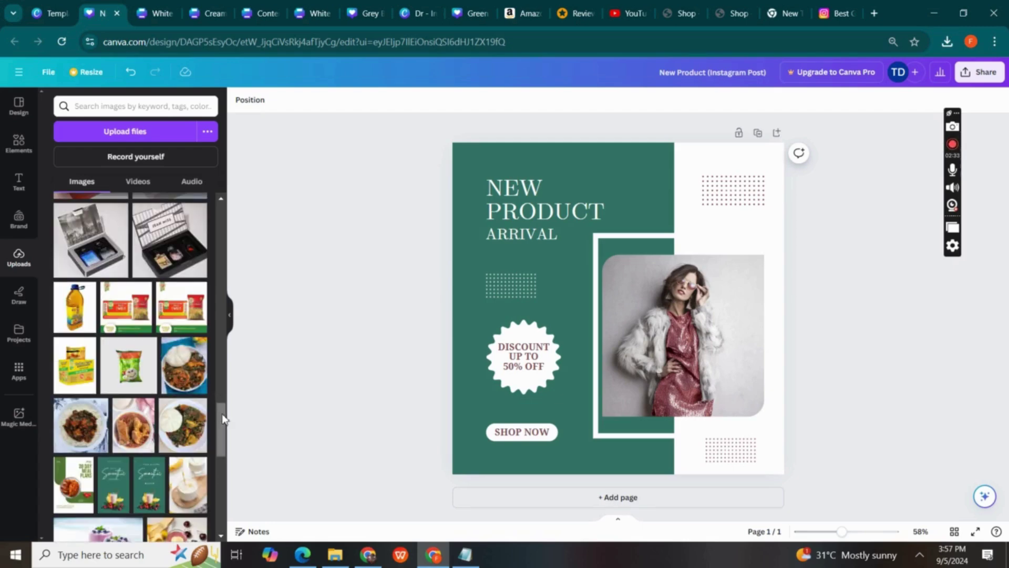
left_click_drag(137, 375, 713, 380)
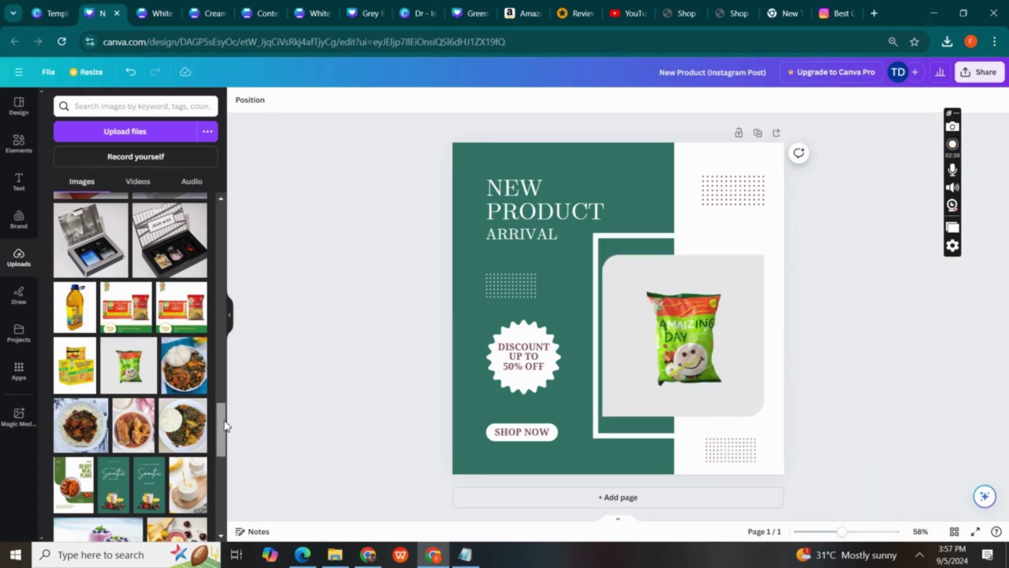
Swap the framed picture for the uploaded Ayoola Poundo Yam product image
left_click_drag(219, 428, 223, 481)
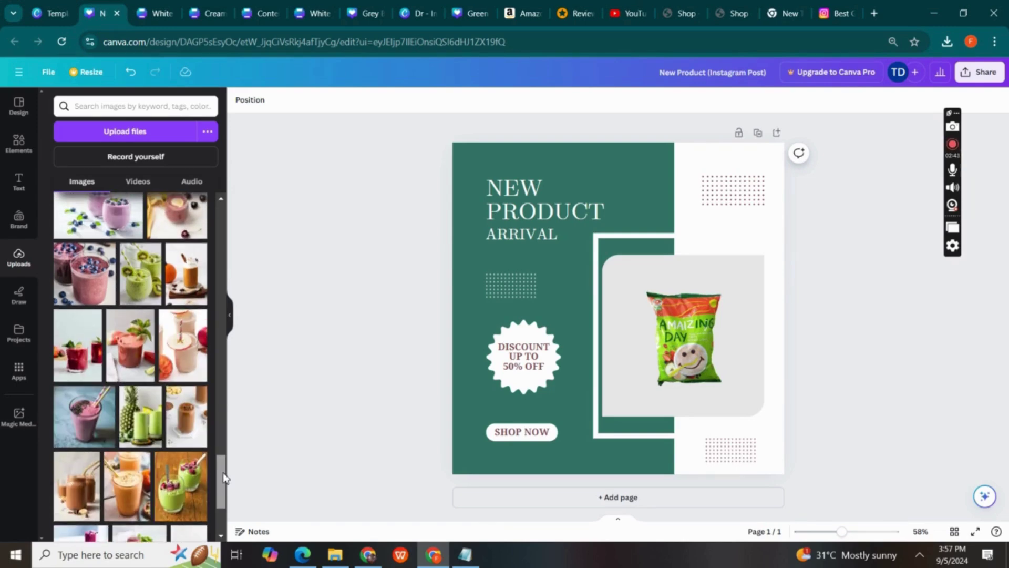
mouse_move(223, 478)
left_mouse_down()
mouse_move(219, 497)
mouse_move(219, 446)
mouse_move(223, 477)
left_mouse_up()
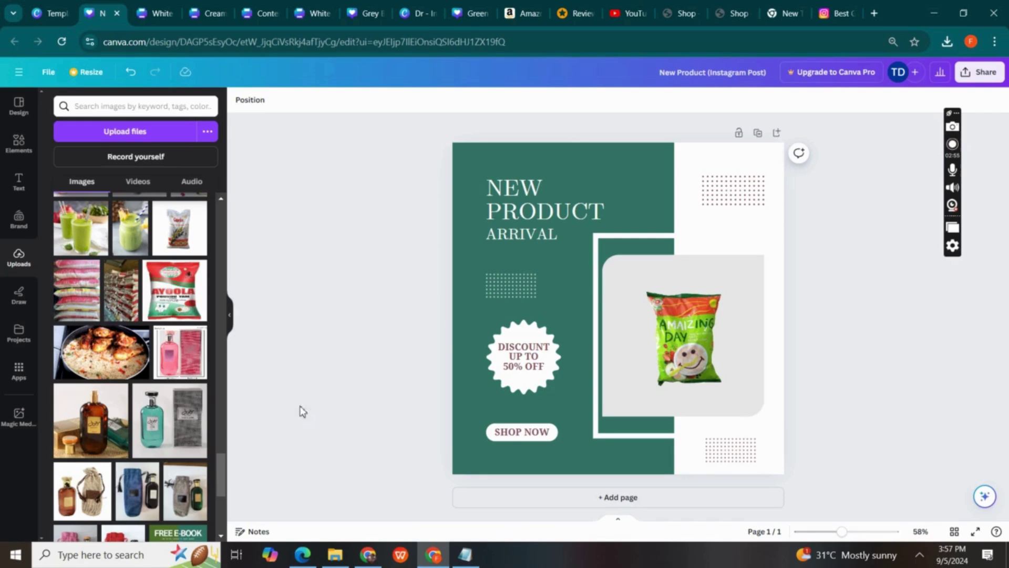
left_click_drag(165, 287, 702, 357)
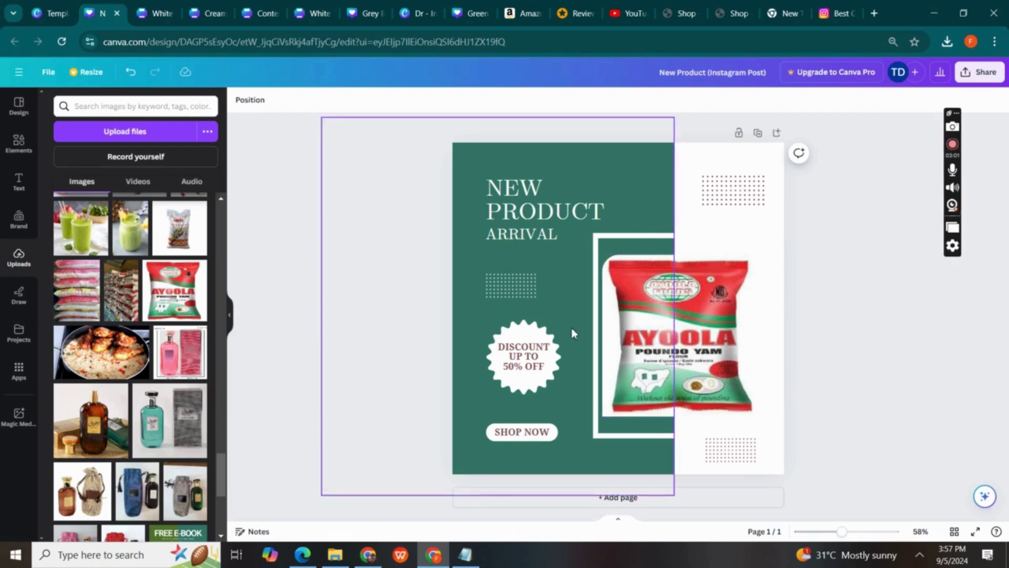
Fill the picture frame with the uploaded image of the Caprice rice bag
left_click_drag(221, 483, 223, 464)
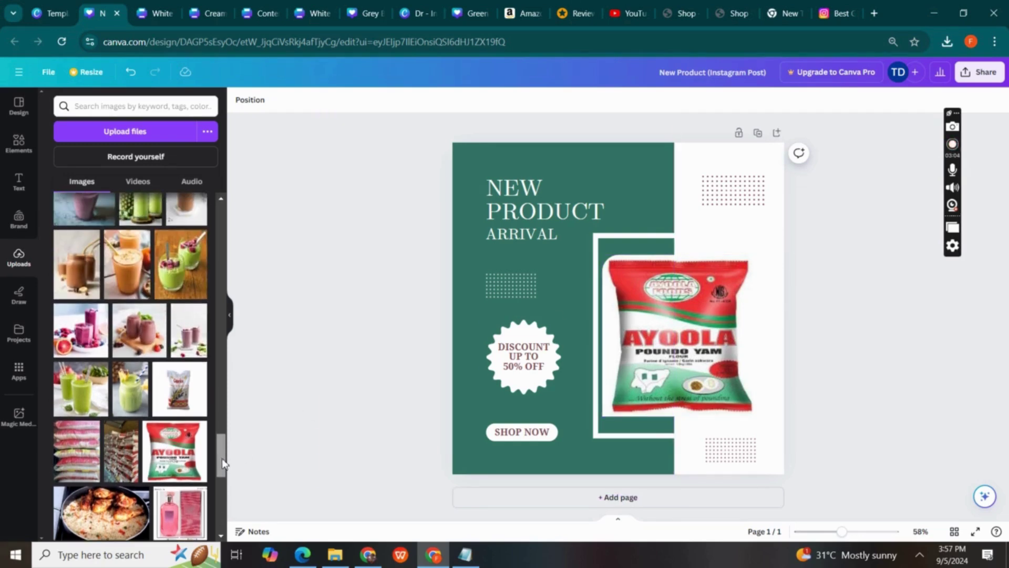
left_click_drag(180, 389, 667, 392)
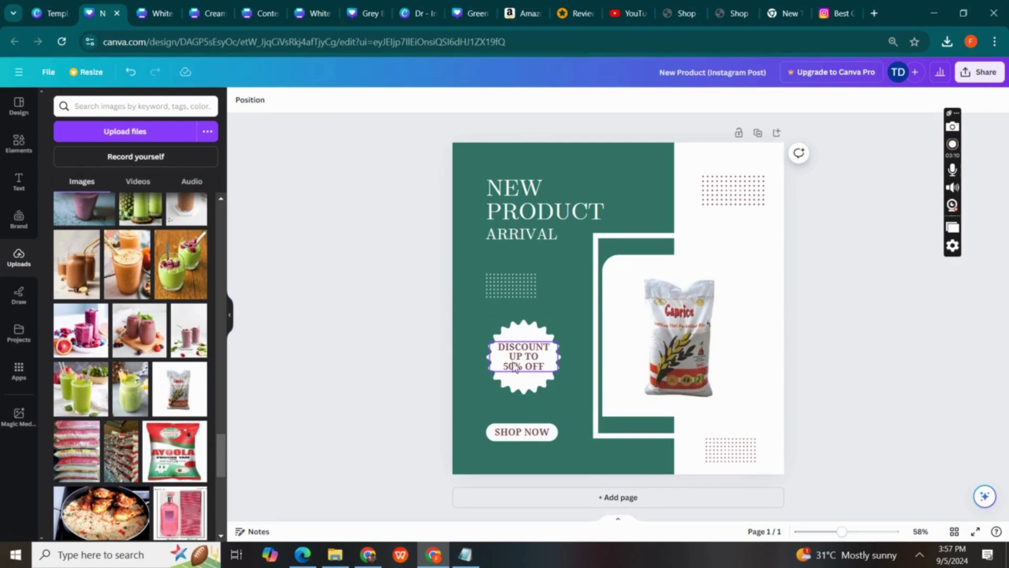
Recolour the SHOP NOW text and the discount badge text with the dark teal-green Brand Kit colour
left_click_drag(508, 357, 540, 357)
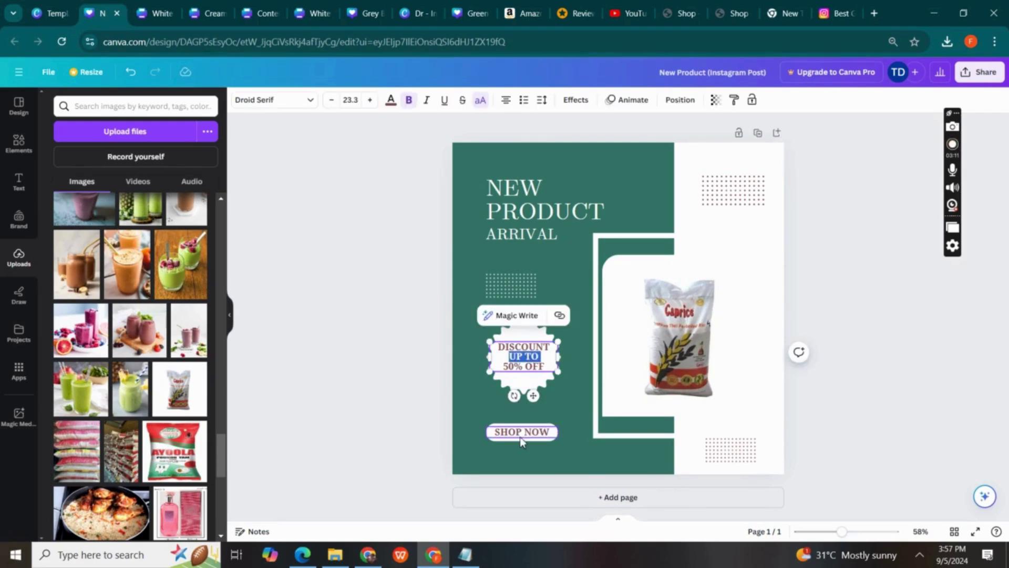
left_click(522, 440)
double_click(522, 436)
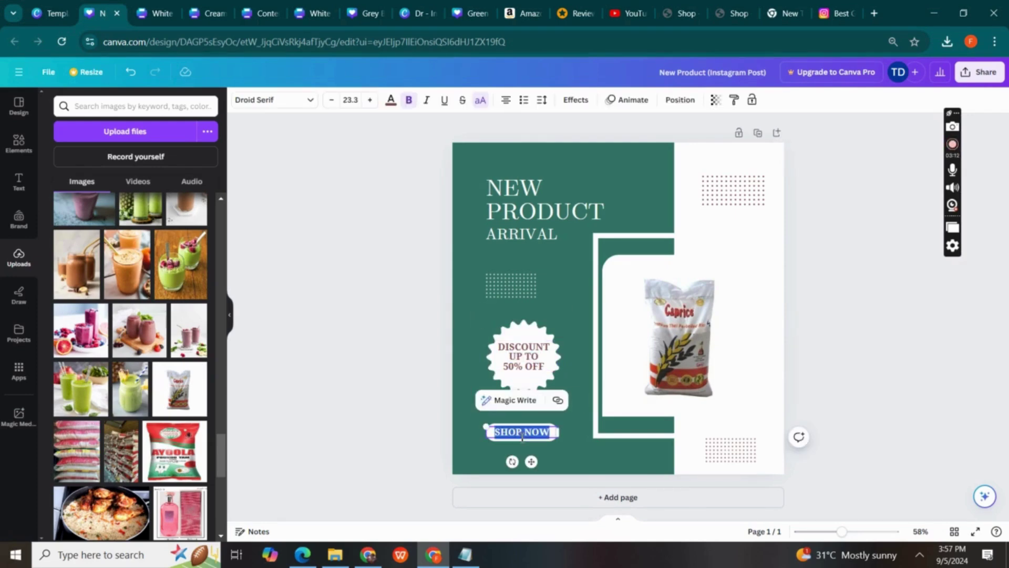
left_click(391, 101)
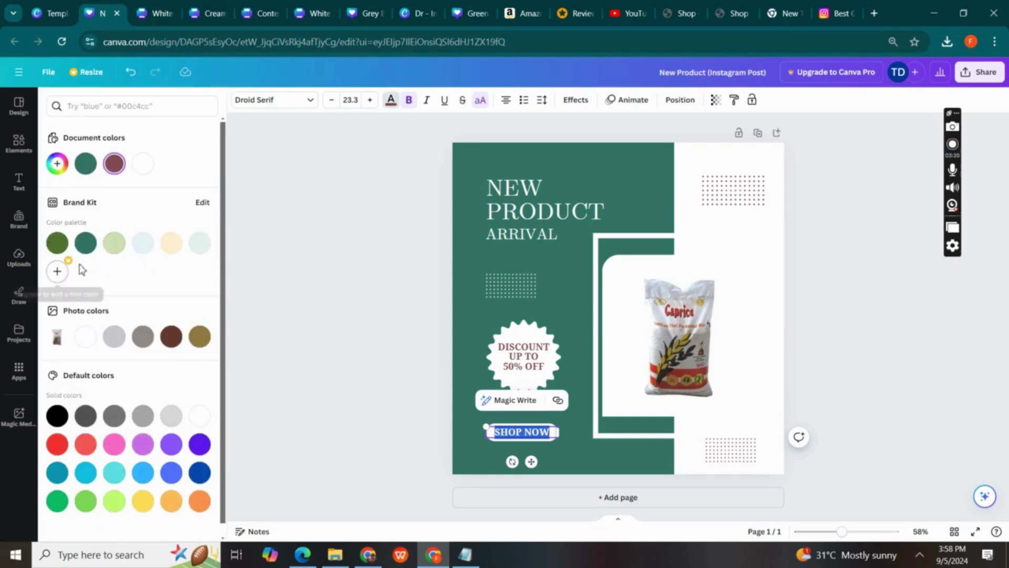
left_click(88, 246)
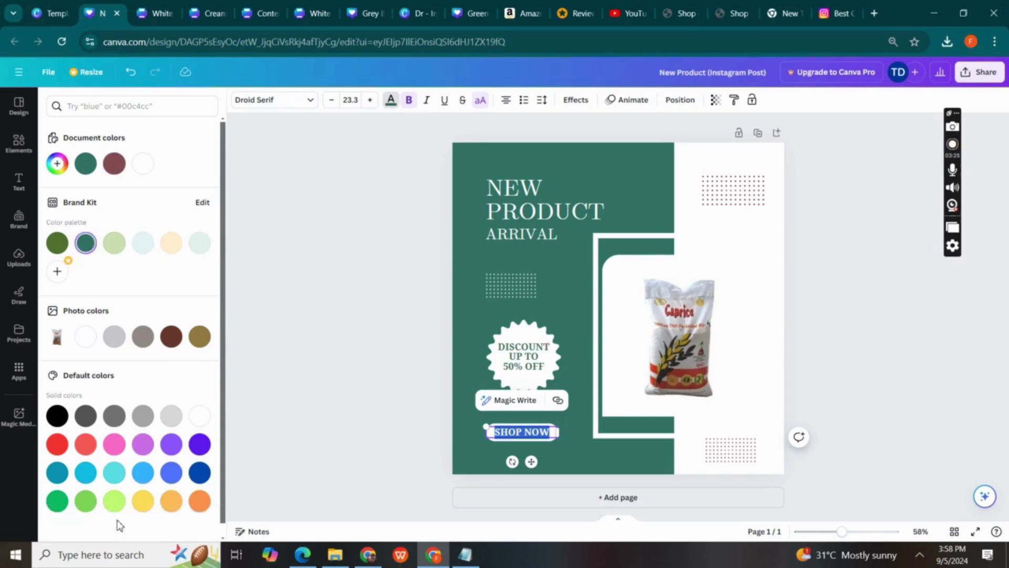
left_click(338, 407)
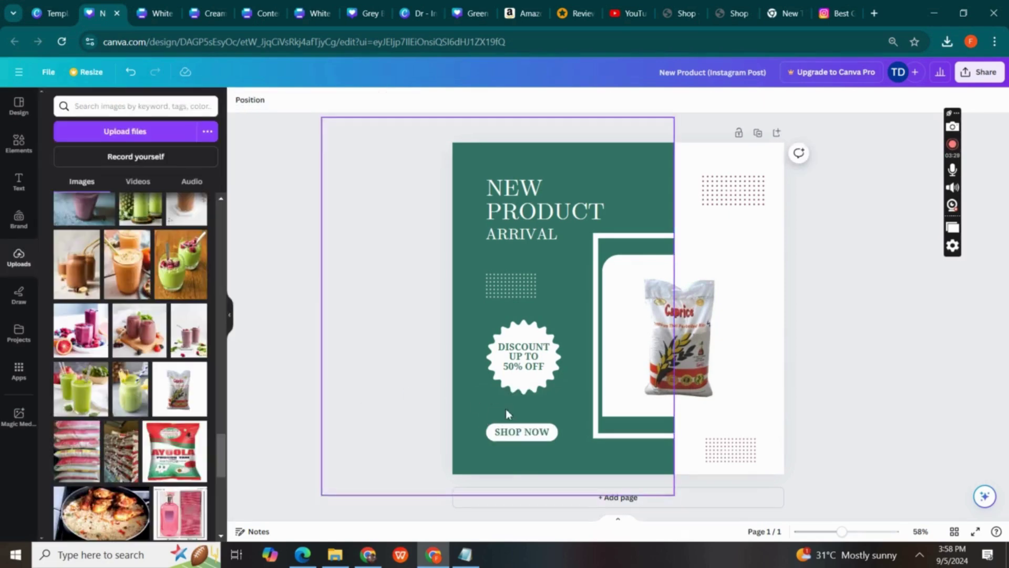
Recolour the dotted patterns on the white side of the post with the dark teal-green Brand Kit colour
left_click(746, 458)
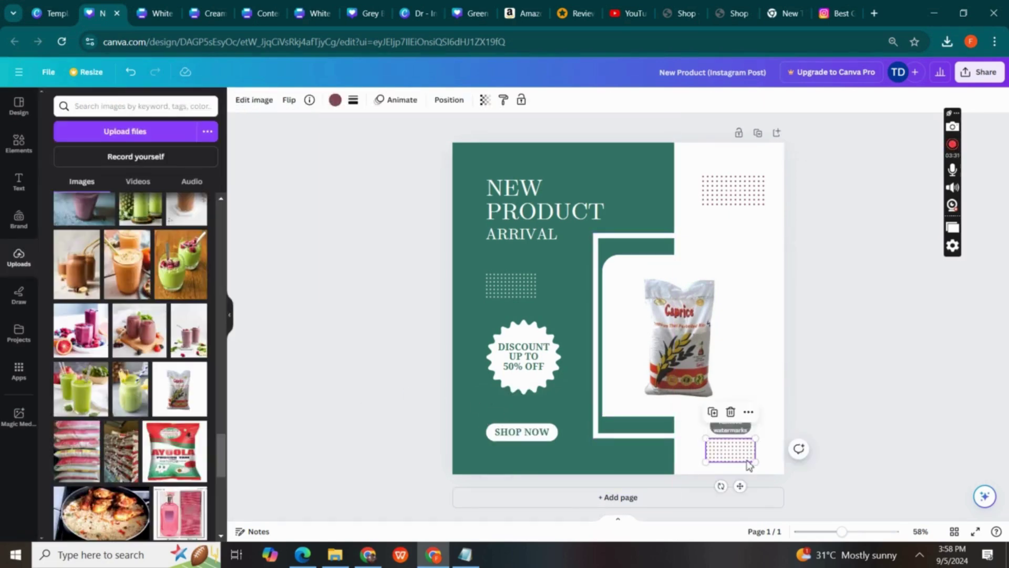
left_click(335, 100)
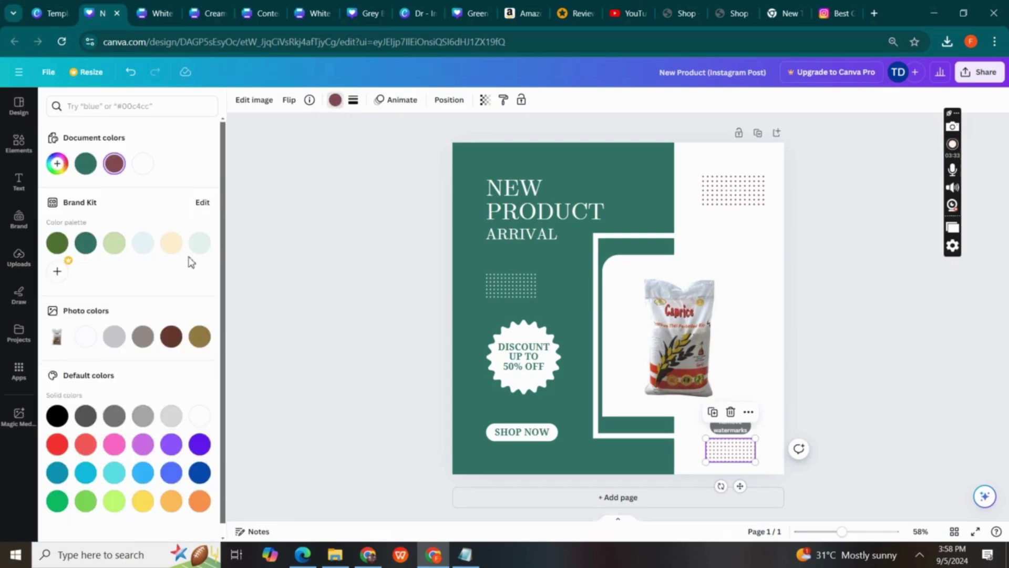
left_click(86, 243)
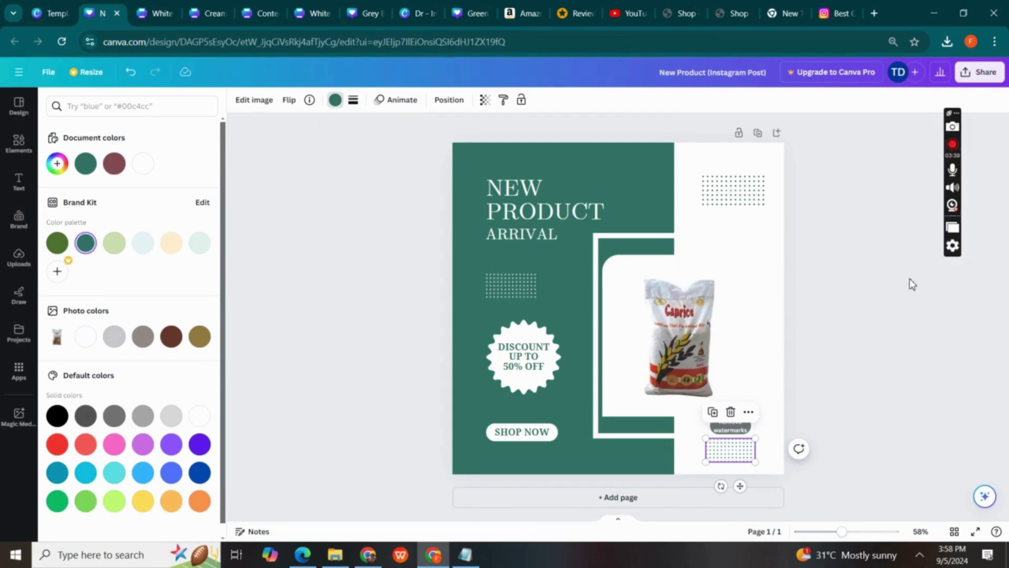
key("Escape")
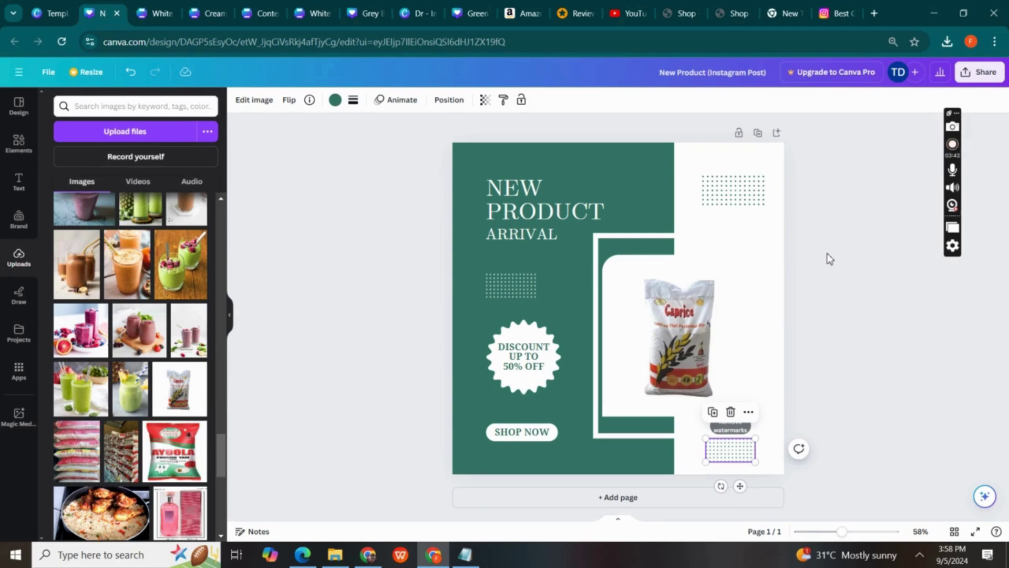
left_click(881, 289)
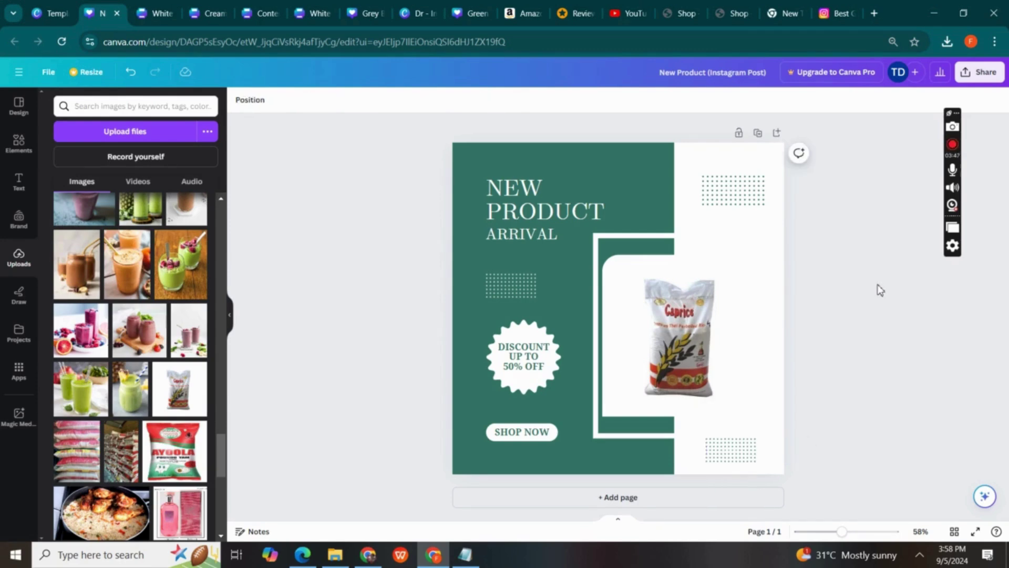
left_click(18, 185)
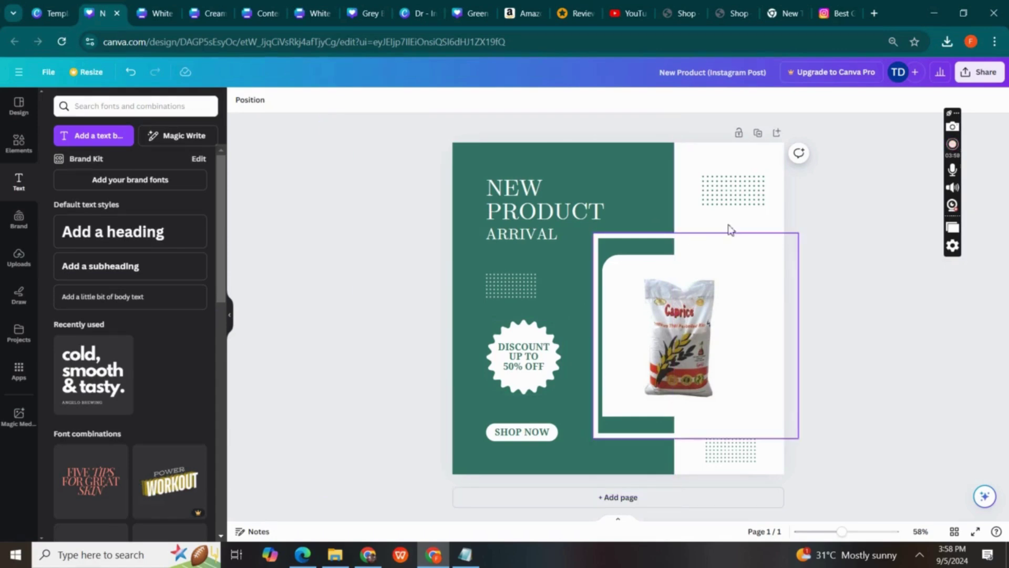
left_click(548, 210)
left_click(547, 234)
left_click(547, 249)
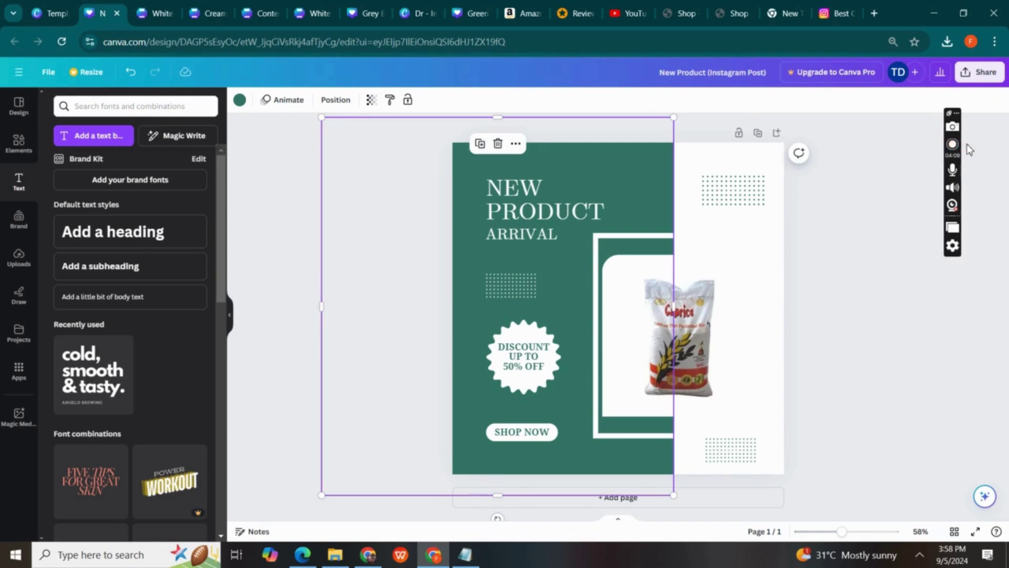
left_click(853, 174)
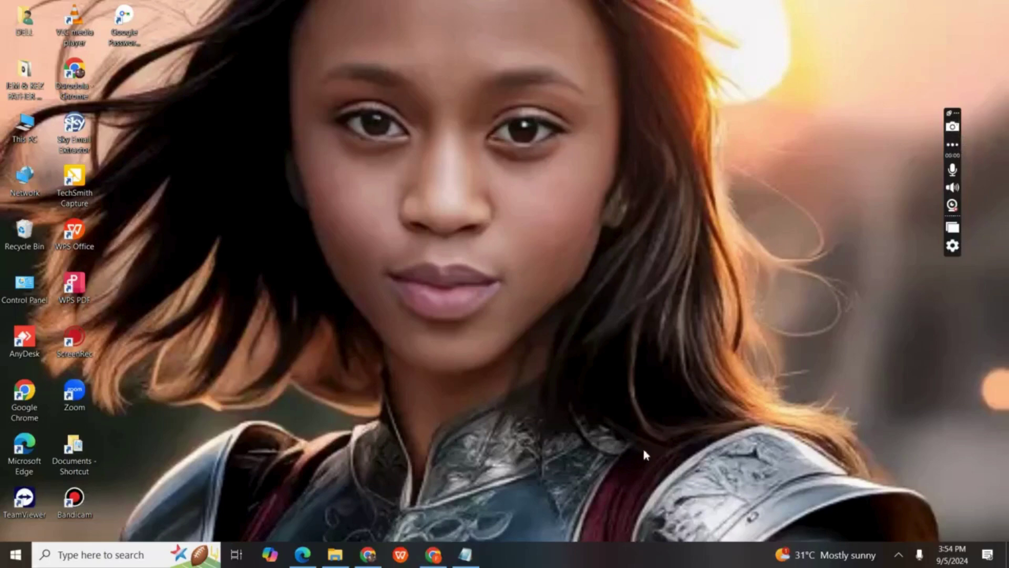
Switch to Chrome, bring up the Canva home page and enter "pro" in the content search
mouse_move(435, 558)
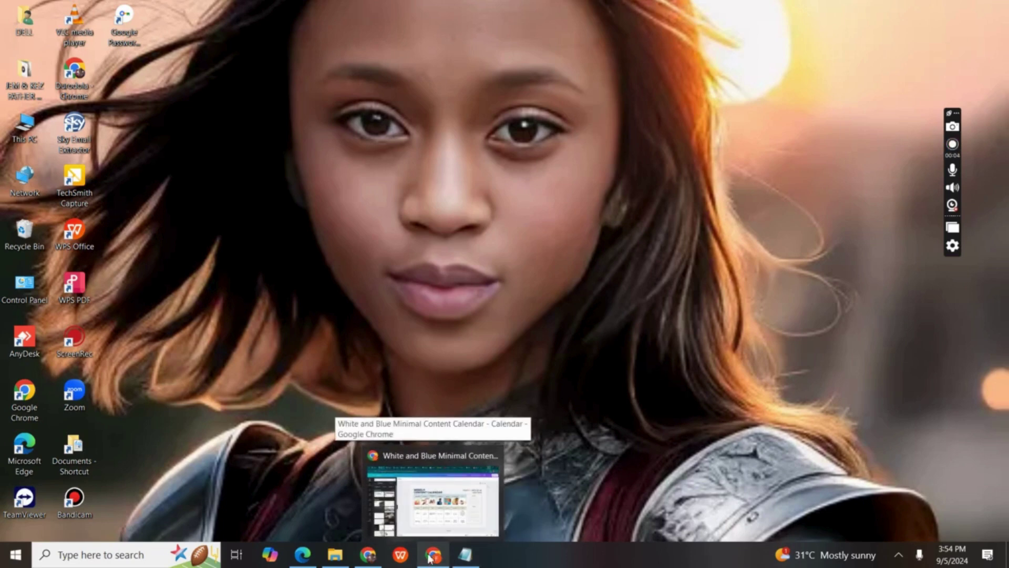
left_click(429, 560)
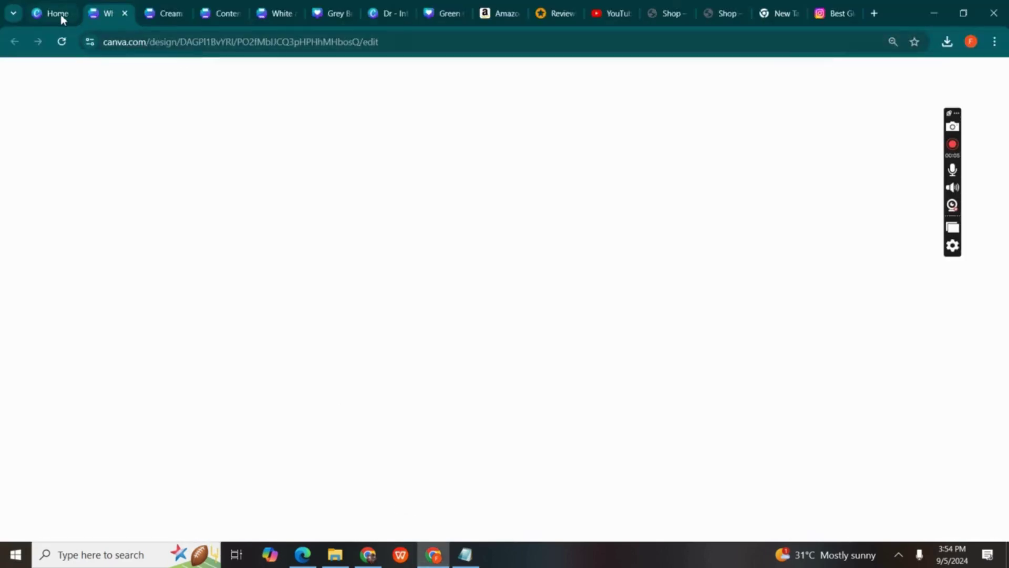
left_click(57, 14)
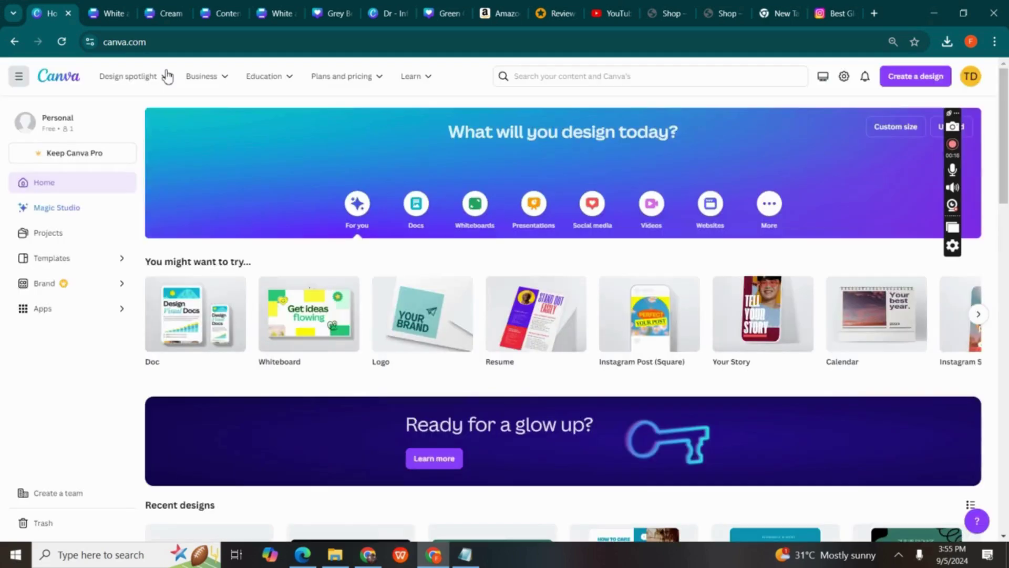
mouse_move(167, 77)
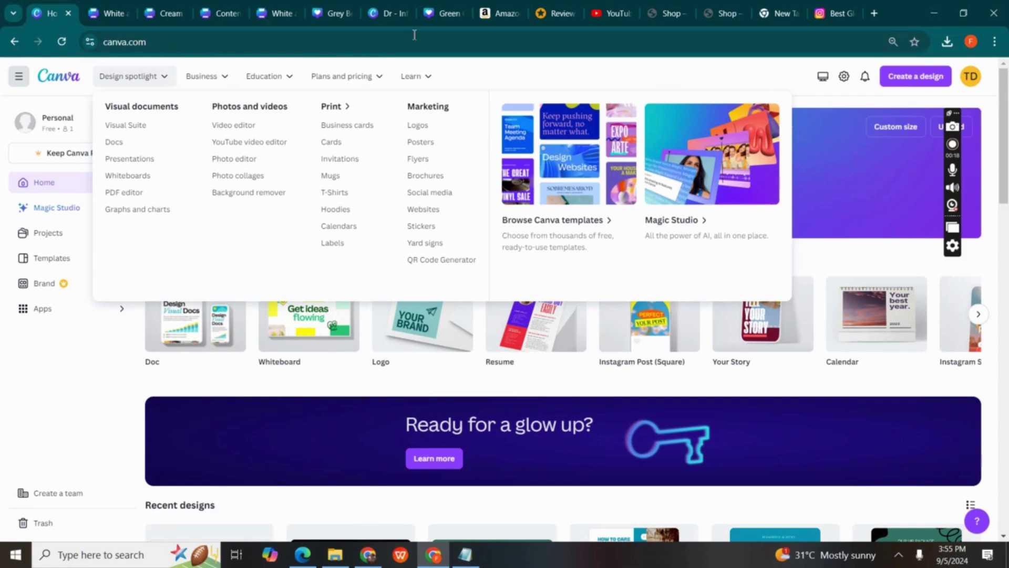
scroll(1005, 100, "down", 4)
scroll(1005, 99, "up", 4)
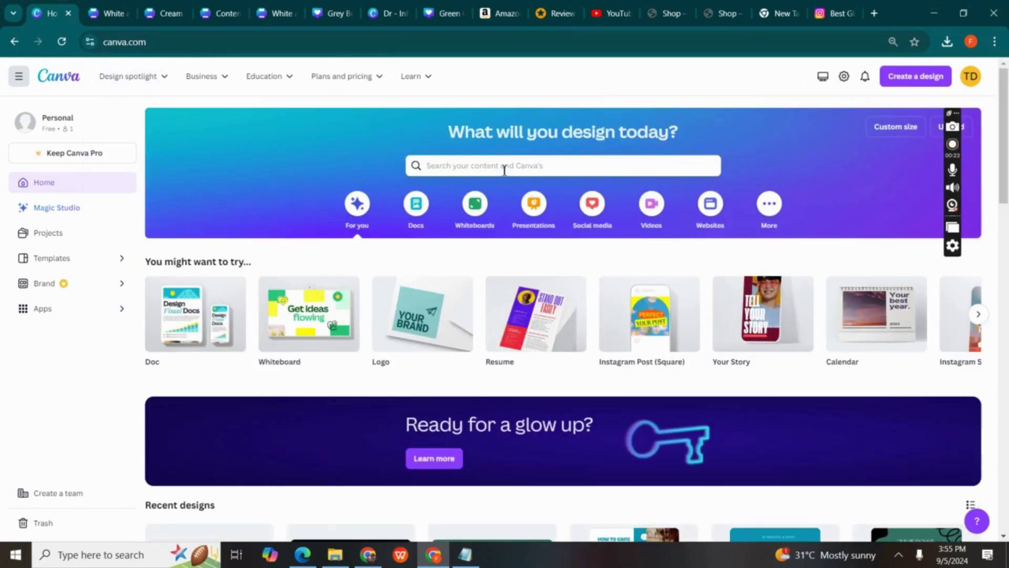
left_click(504, 167)
type("pro")
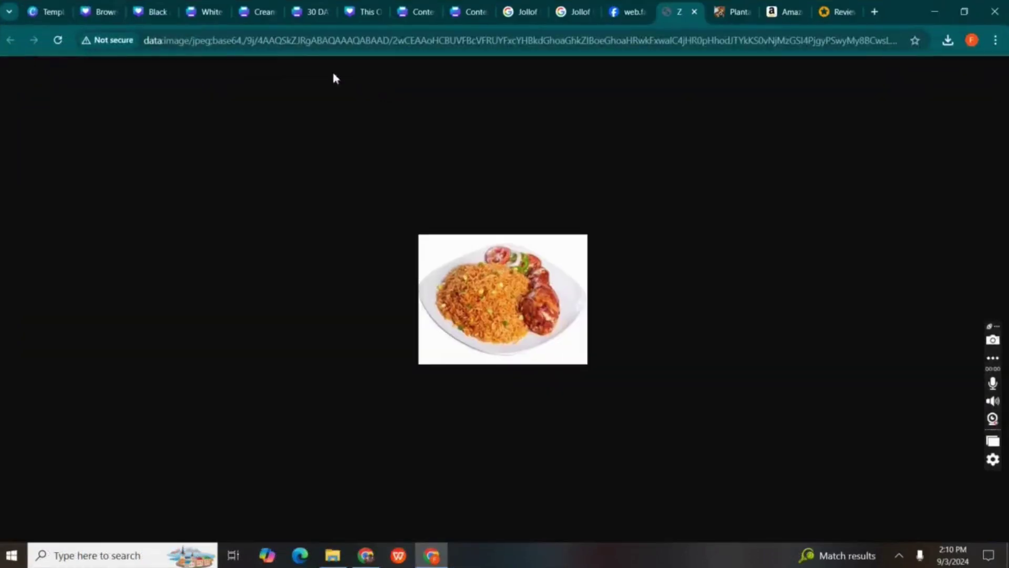
Go through the open Canva design tabs and switch to the one with the Canva search page
left_click(102, 20)
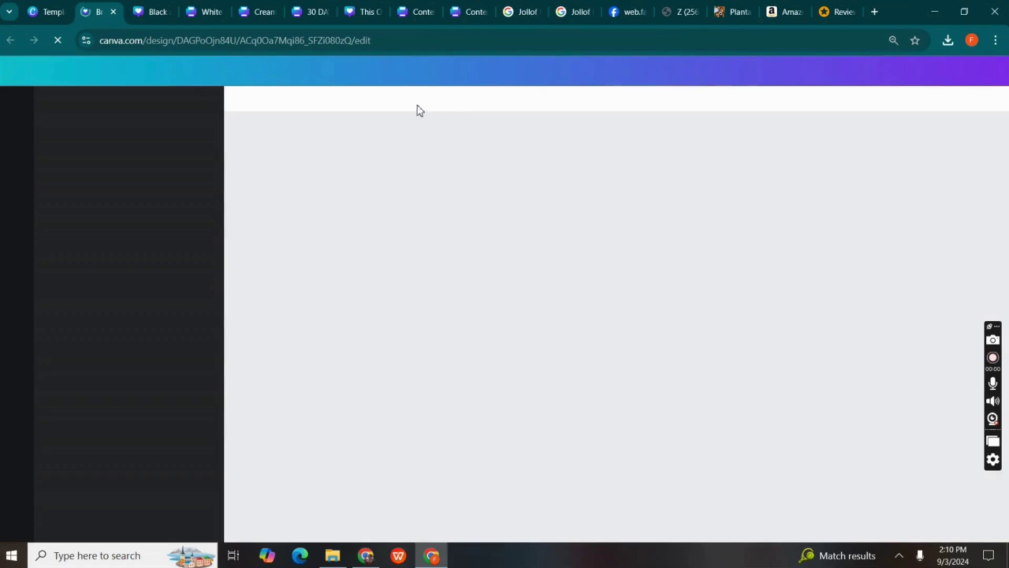
left_click(157, 17)
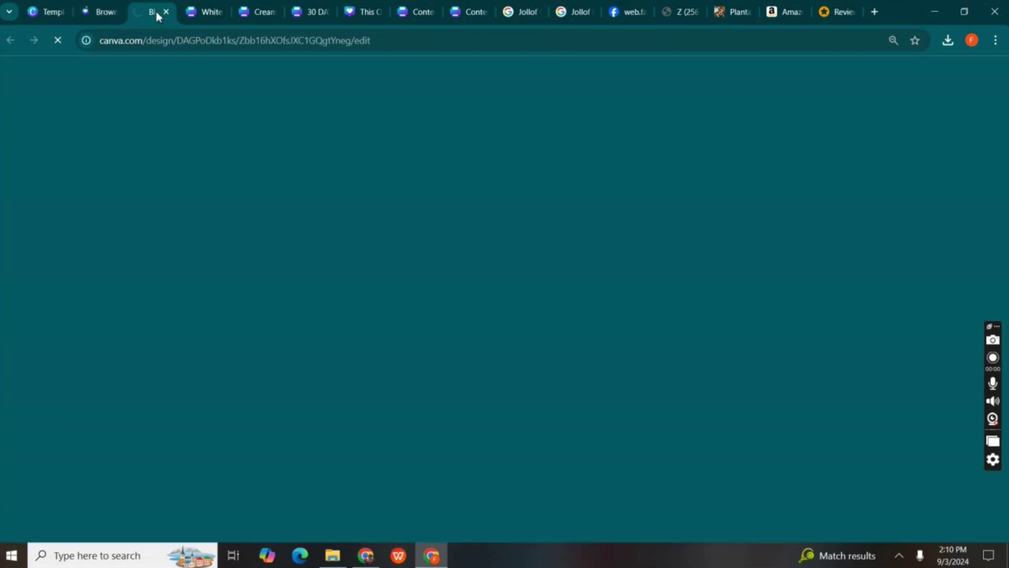
left_click(114, 14)
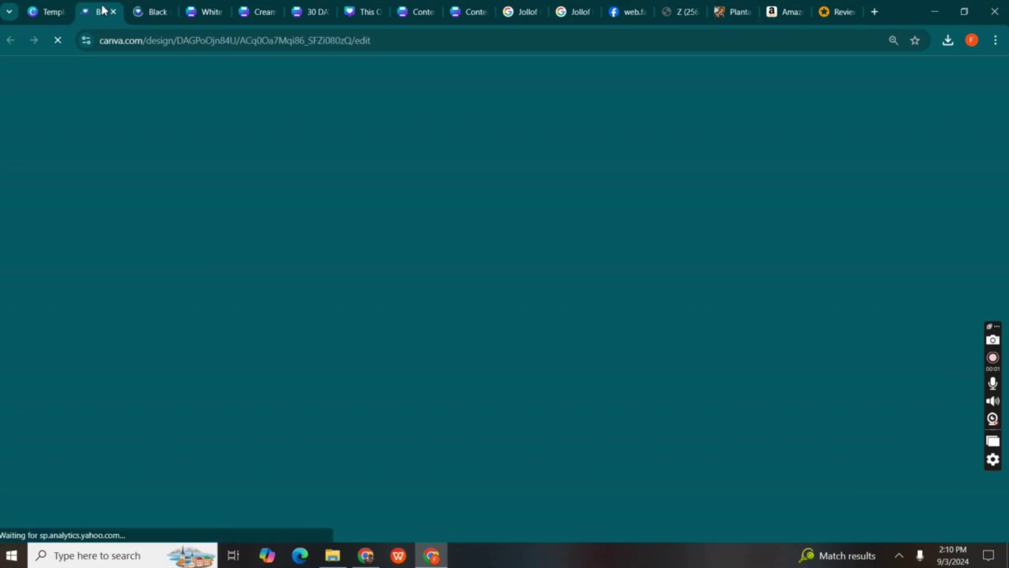
left_click(153, 12)
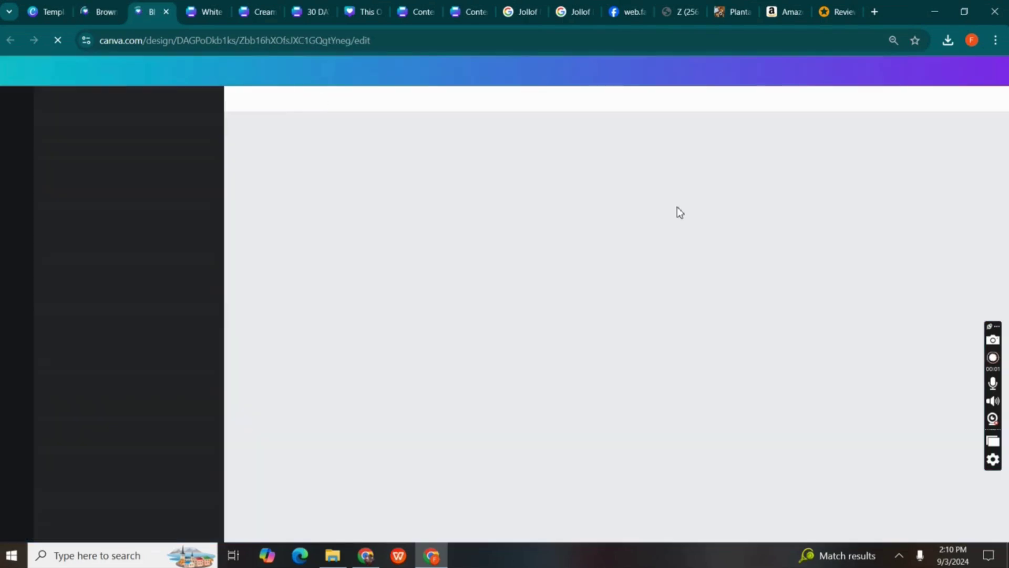
left_click(219, 15)
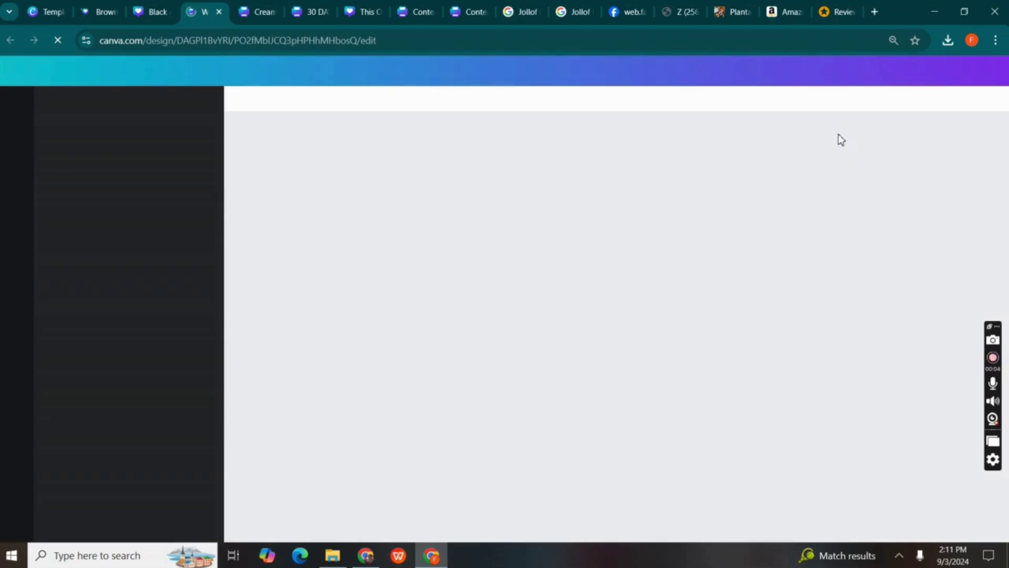
left_click(253, 11)
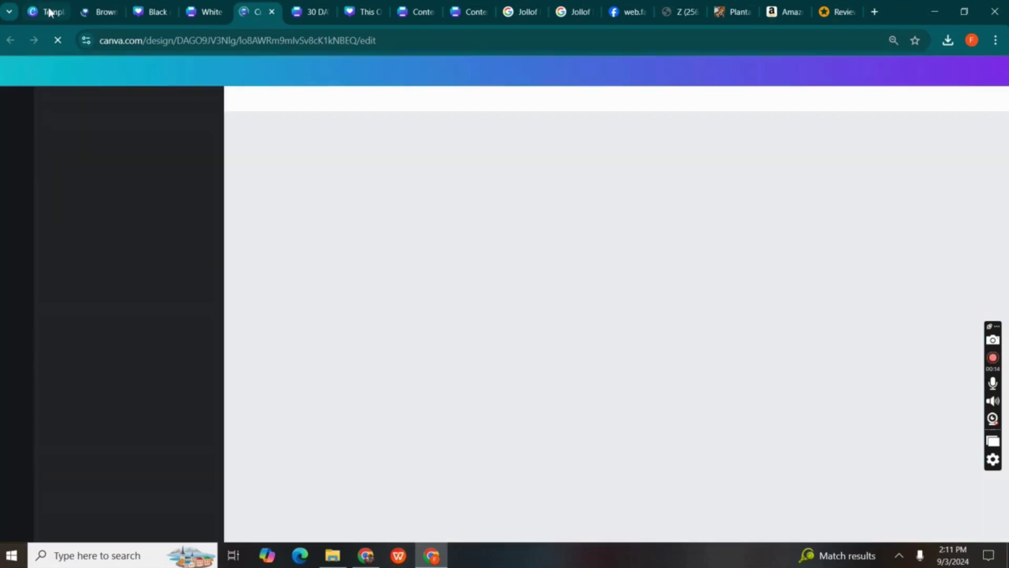
left_click(49, 11)
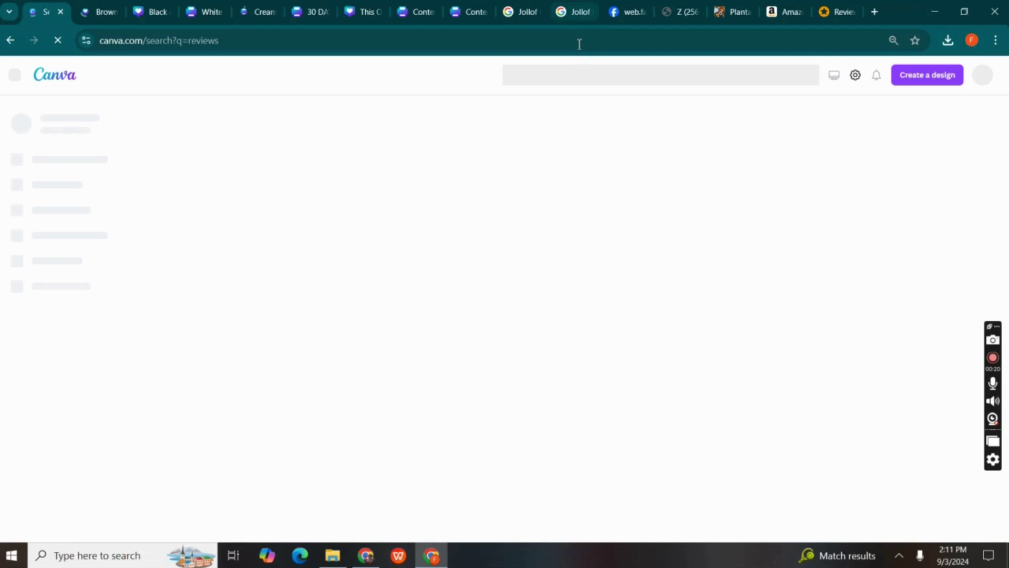
left_click(584, 80)
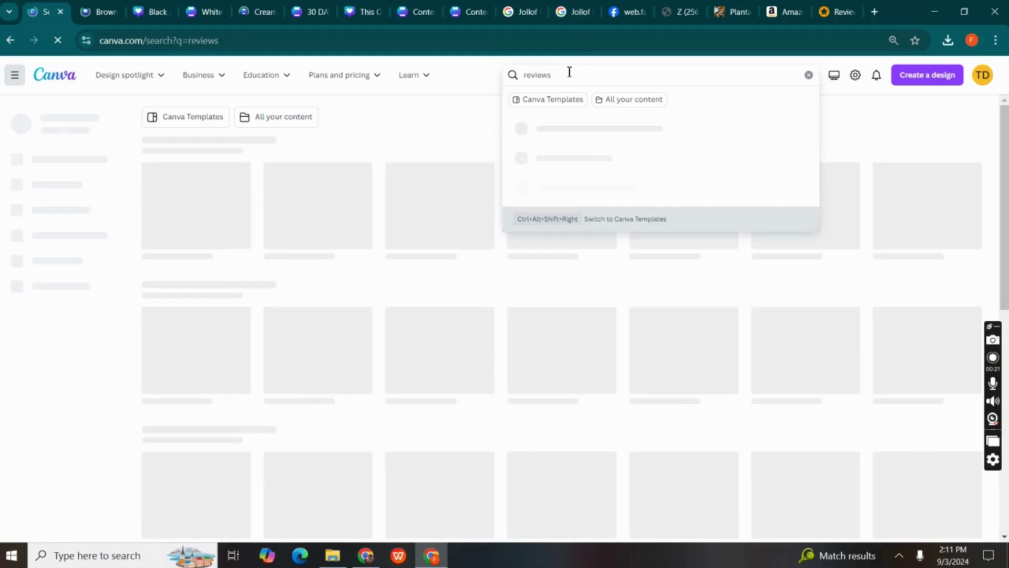
double_click(570, 72)
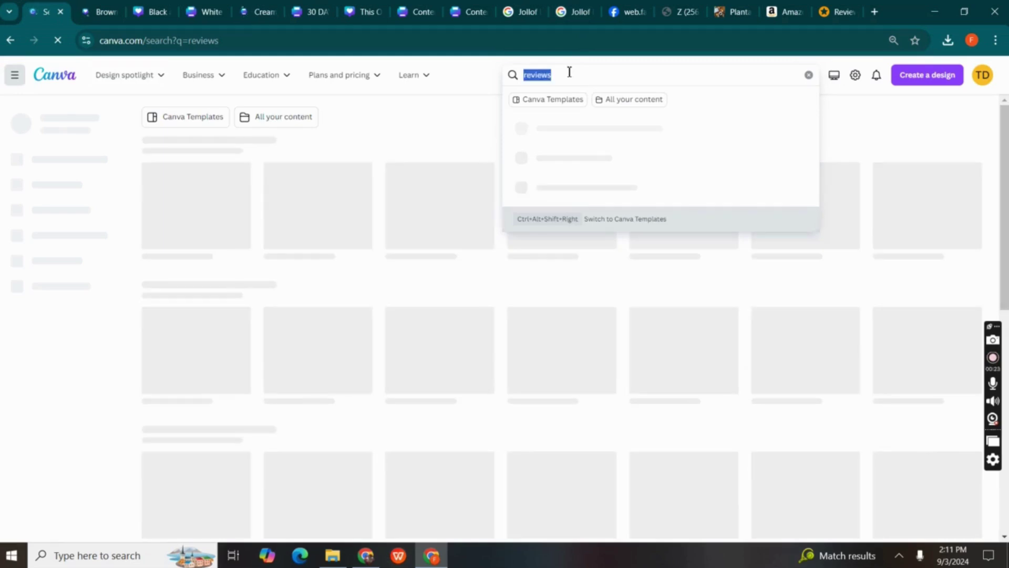
type("t")
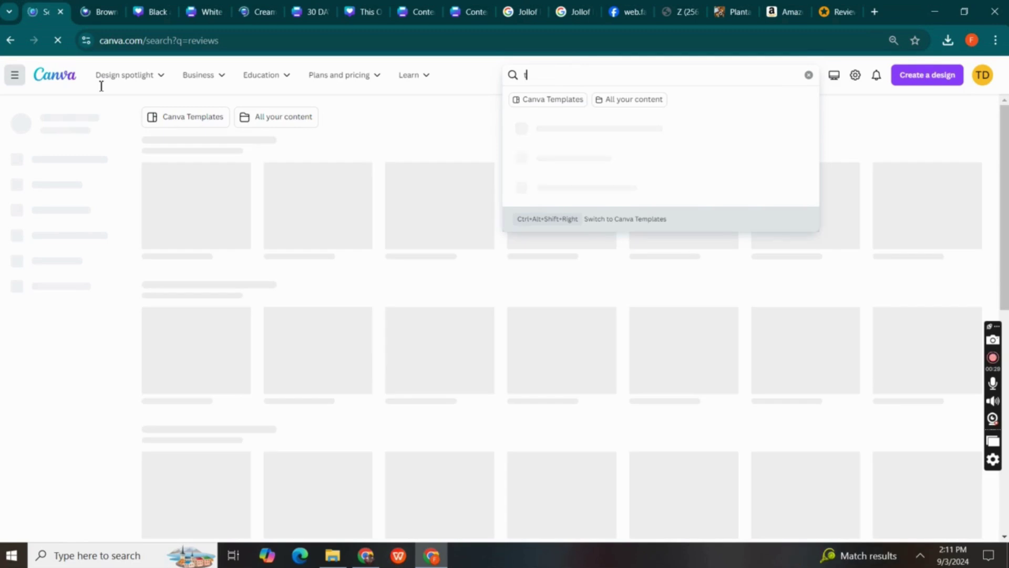
type("hum")
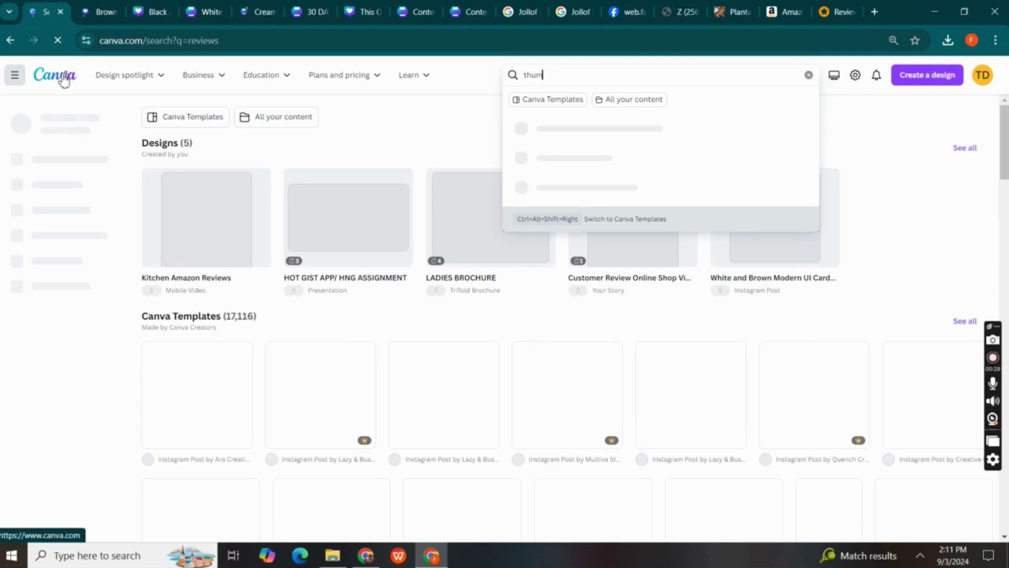
Return to the Canva home page, search for "thumbnail" and choose the YouTube Thumbnail 1280 × 720 px suggestion
left_click(63, 81)
left_click(579, 73)
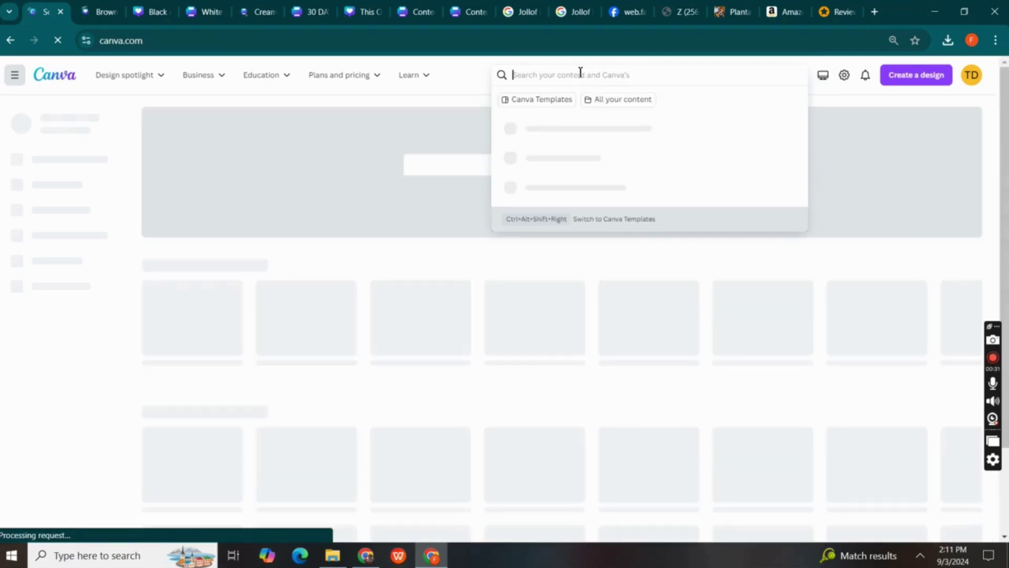
type("thu")
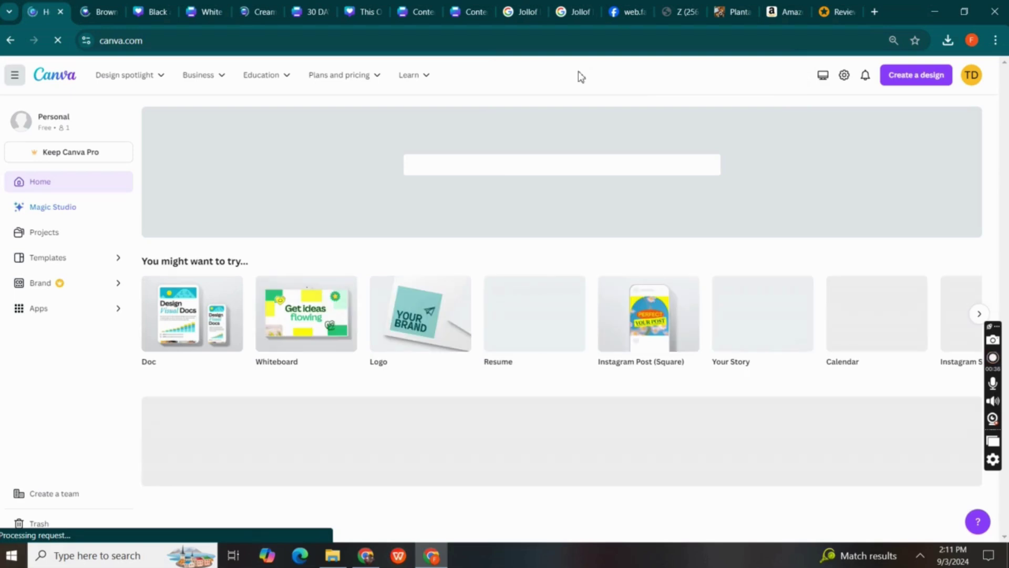
left_click(514, 167)
type("m")
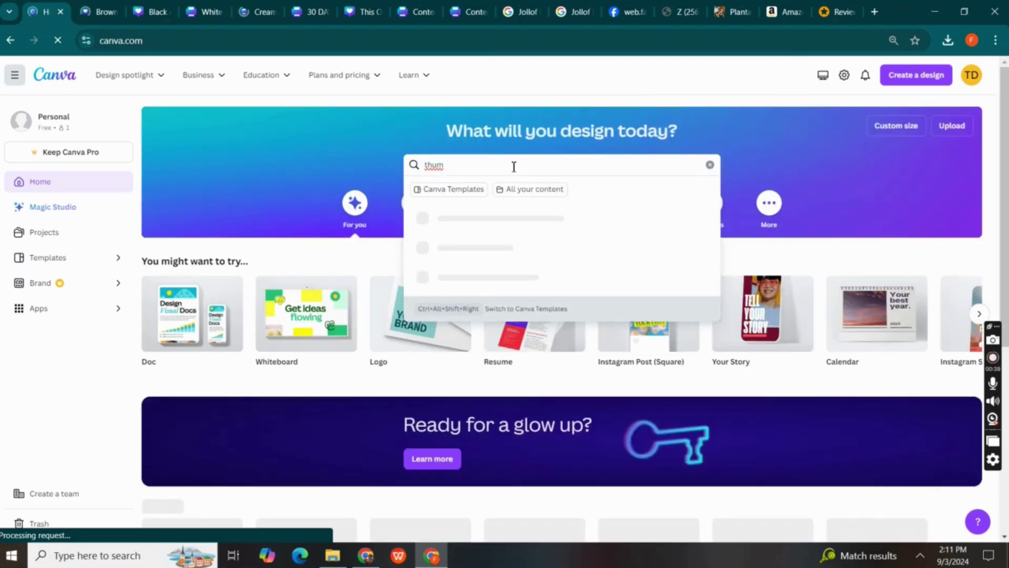
type("bnai")
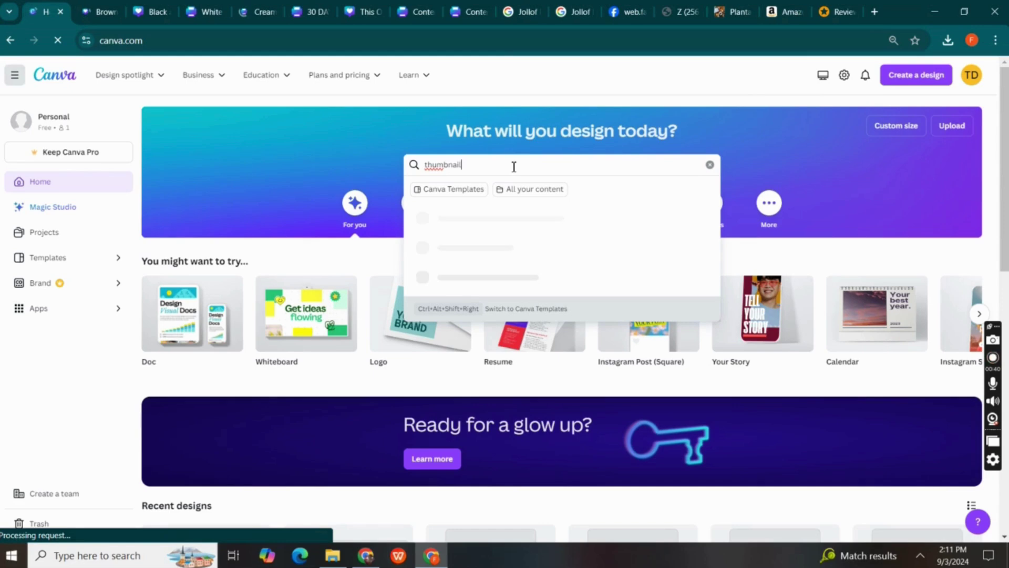
type("l")
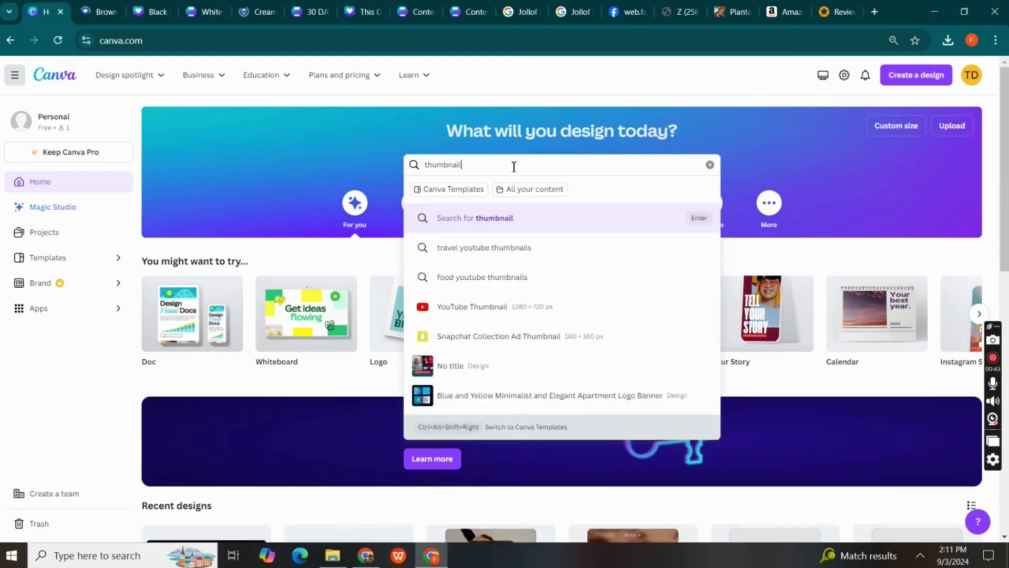
left_click(485, 307)
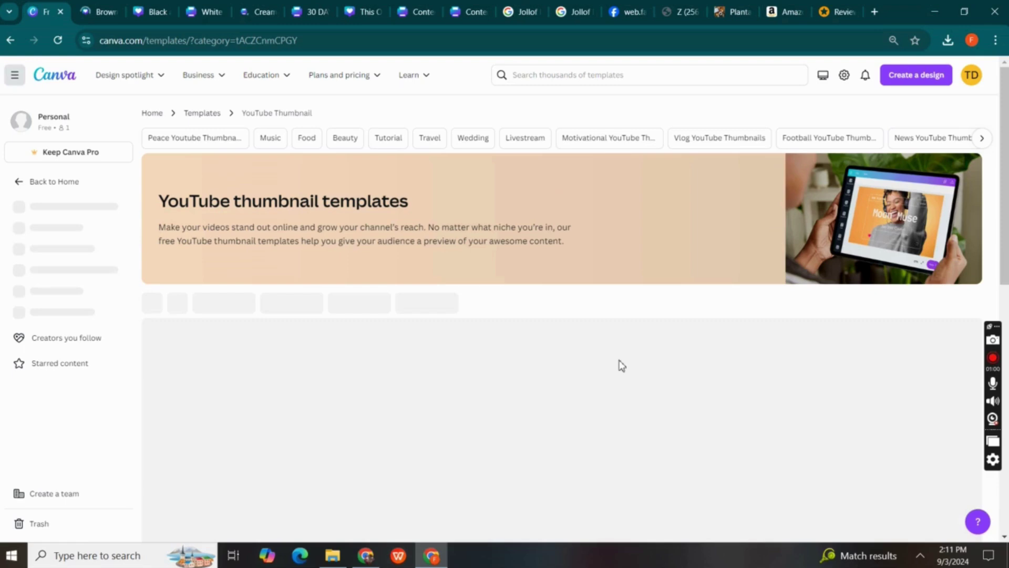
Look over the YouTube thumbnail templates and search the Canva templates for "how to thumbnails"
scroll(563, 315, "down", 1)
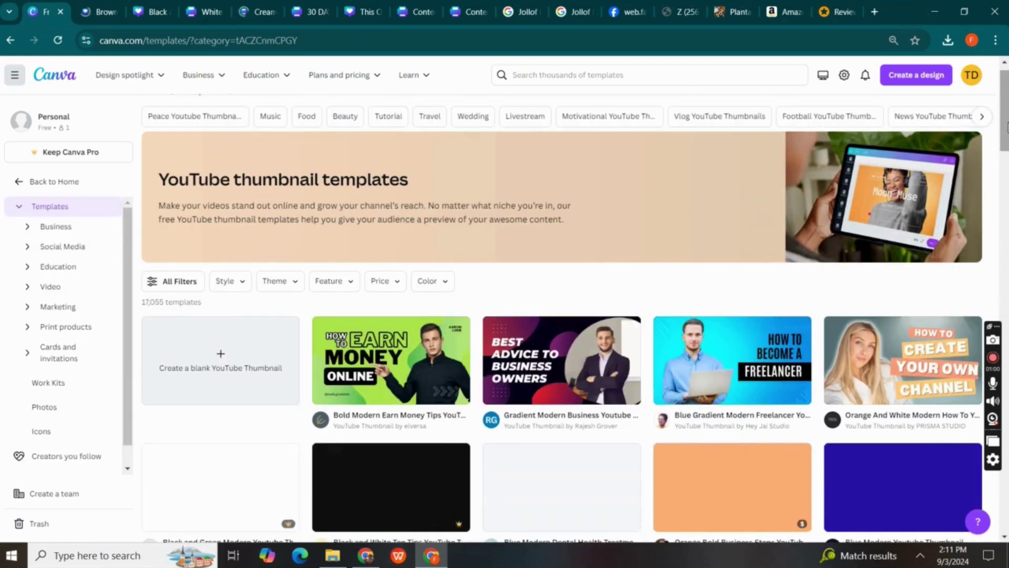
scroll(563, 315, "down", 6)
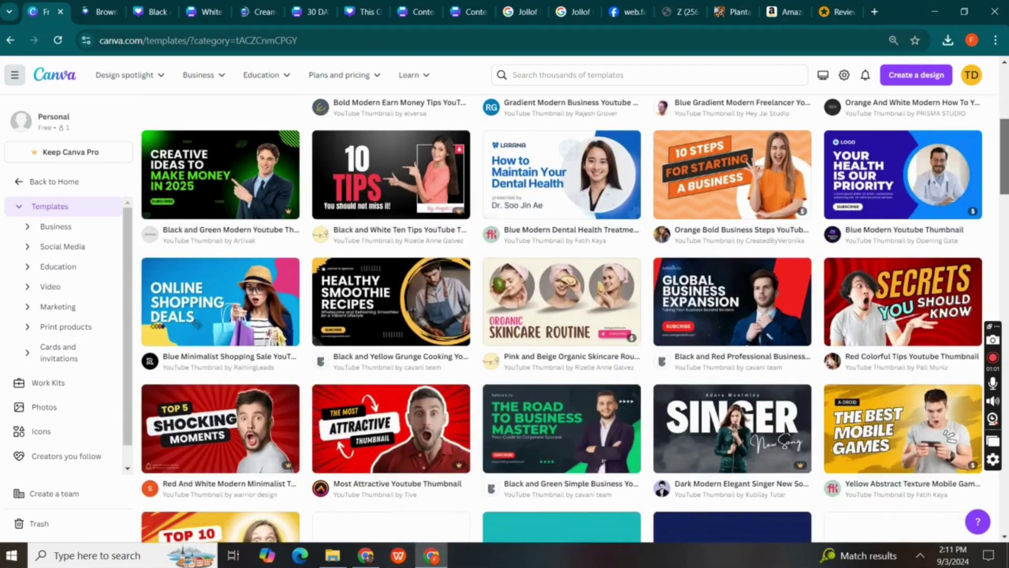
scroll(562, 316, "down", 1)
left_click_drag(1008, 162, 1008, 95)
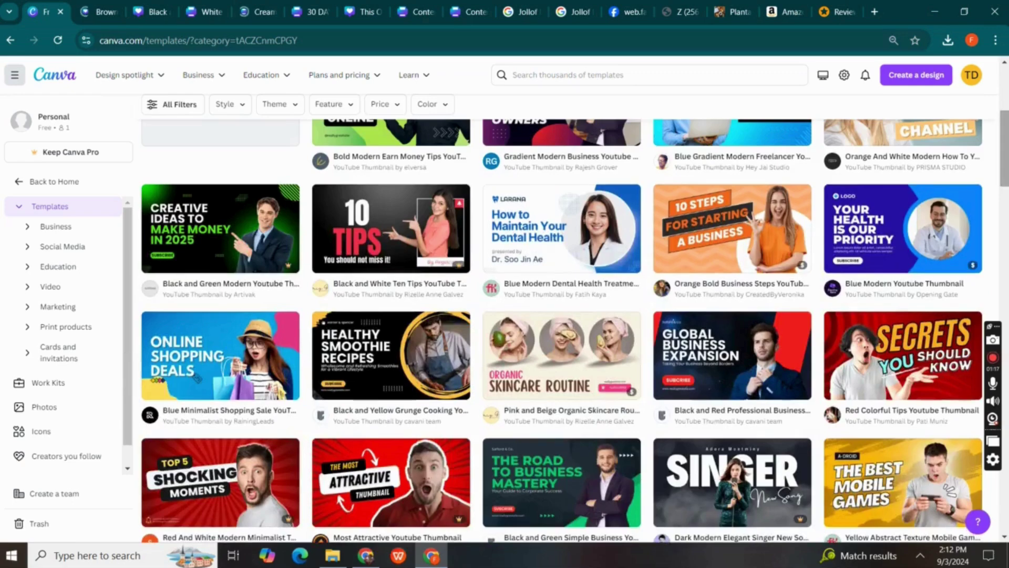
left_click(602, 80)
type("how to th")
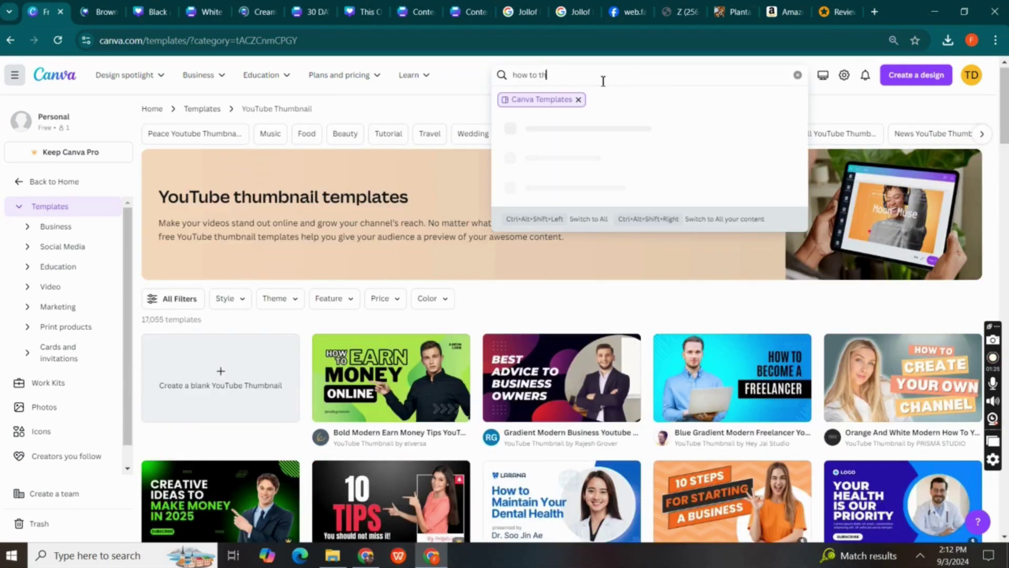
type("umbnails")
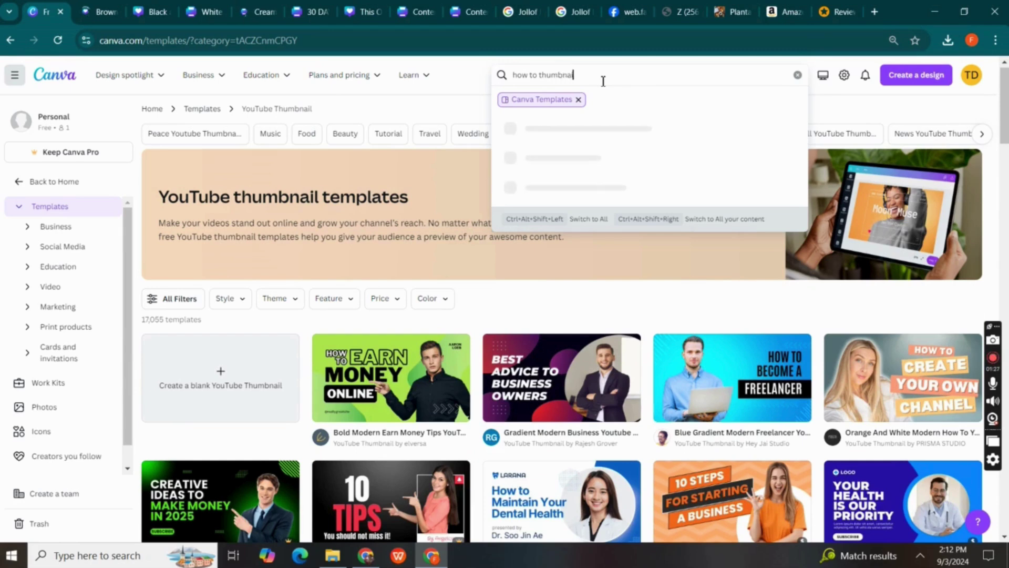
key("Return")
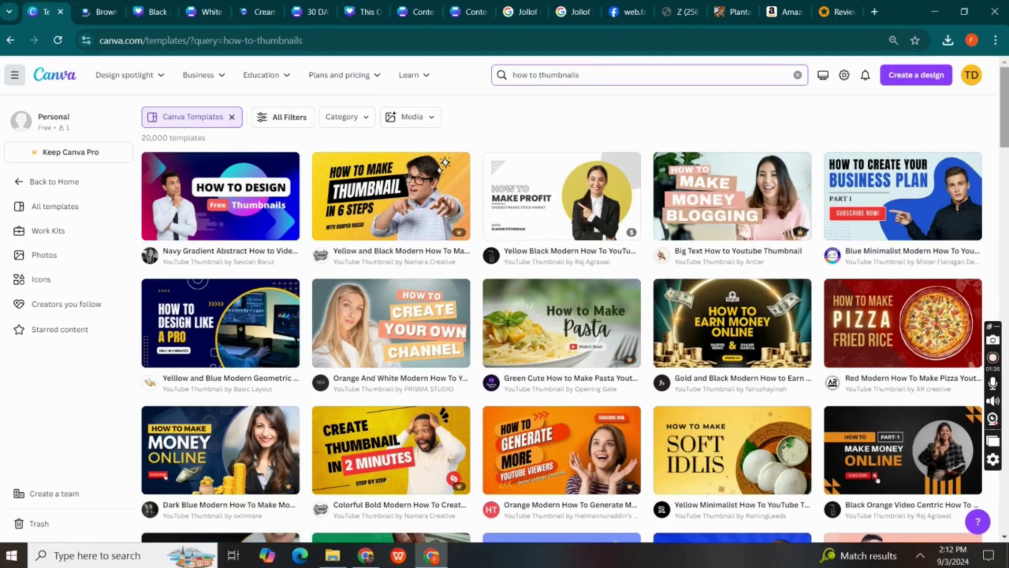
Browse the how-to thumbnail search results for a template suited to customizing
scroll(561, 315, "down", 2)
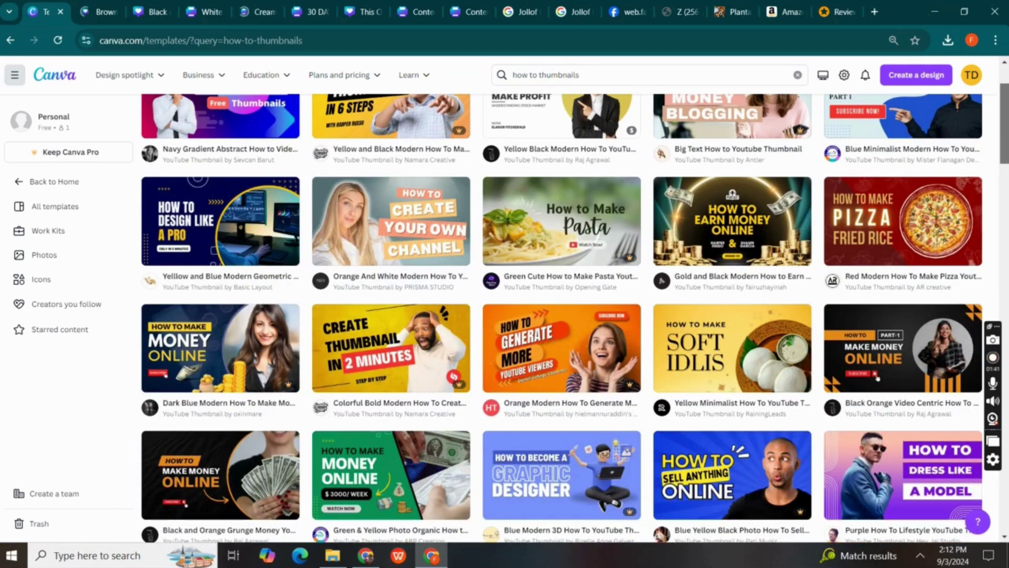
scroll(575, 311, "up", 2)
scroll(561, 315, "down", 8)
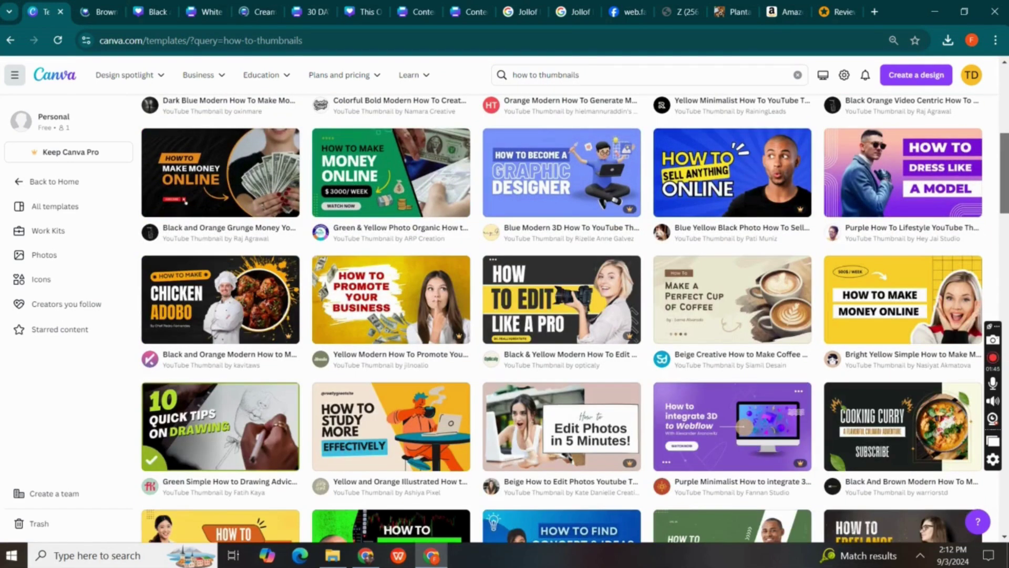
scroll(561, 315, "down", 1)
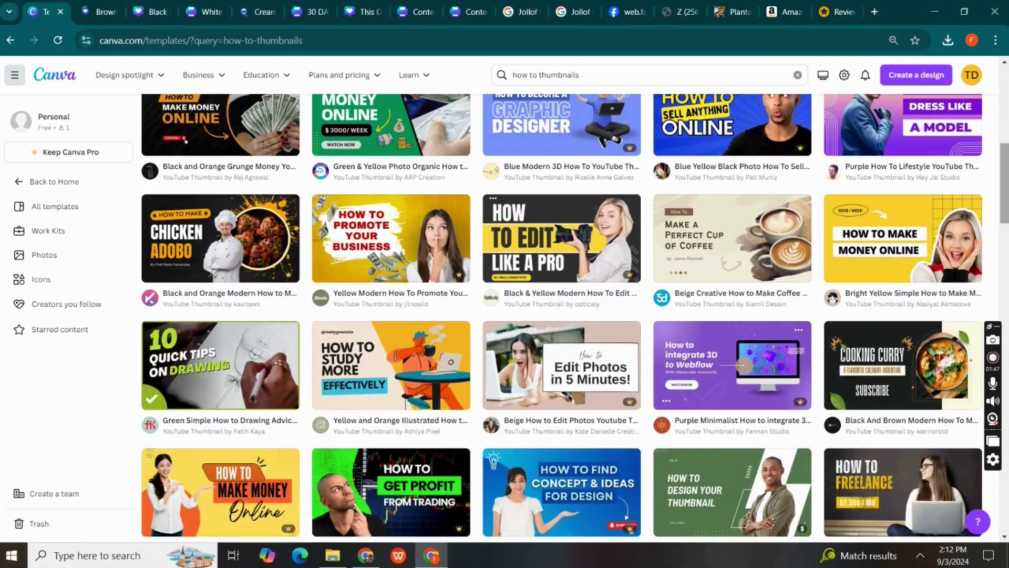
scroll(562, 315, "down", 3)
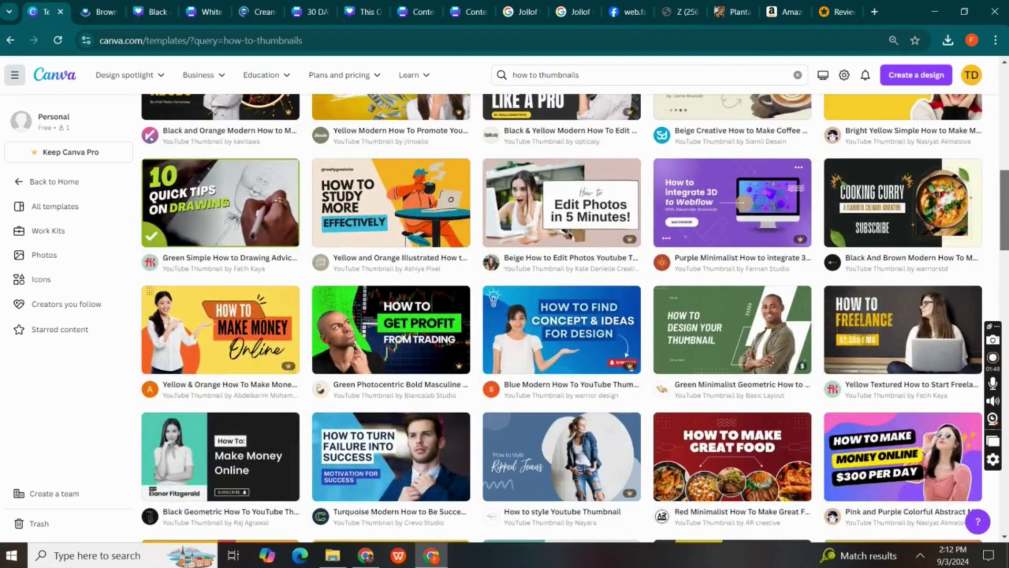
scroll(561, 315, "down", 2)
scroll(561, 315, "down", 2)
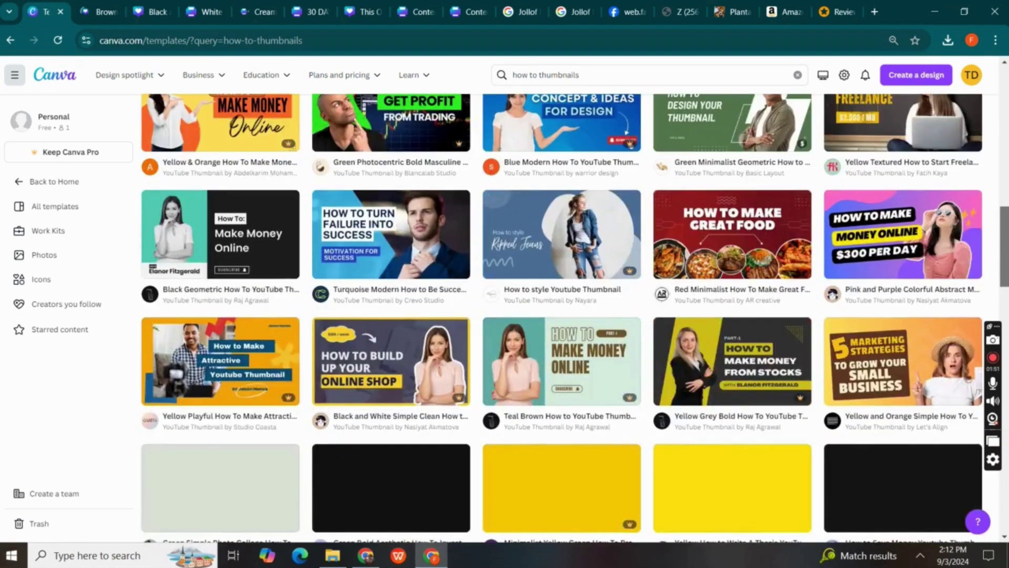
scroll(561, 316, "down", 1)
scroll(562, 315, "down", 1)
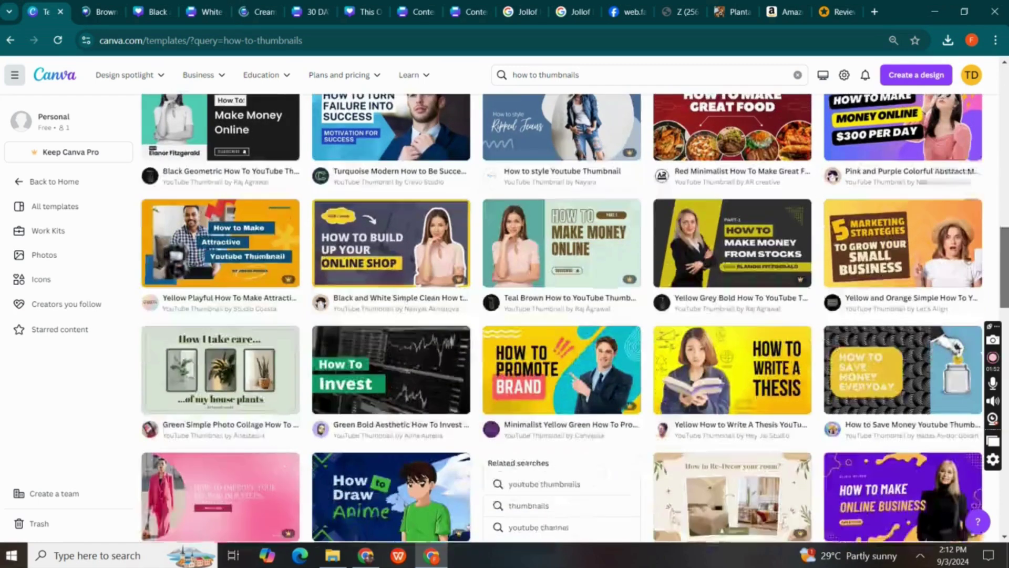
scroll(561, 315, "down", 1)
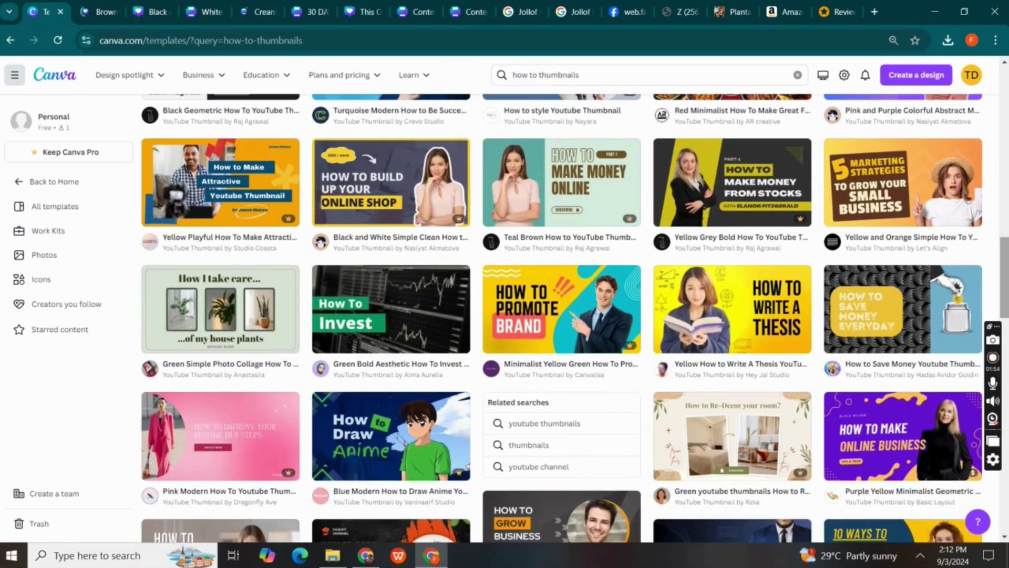
left_click_drag(1005, 289, 1006, 373)
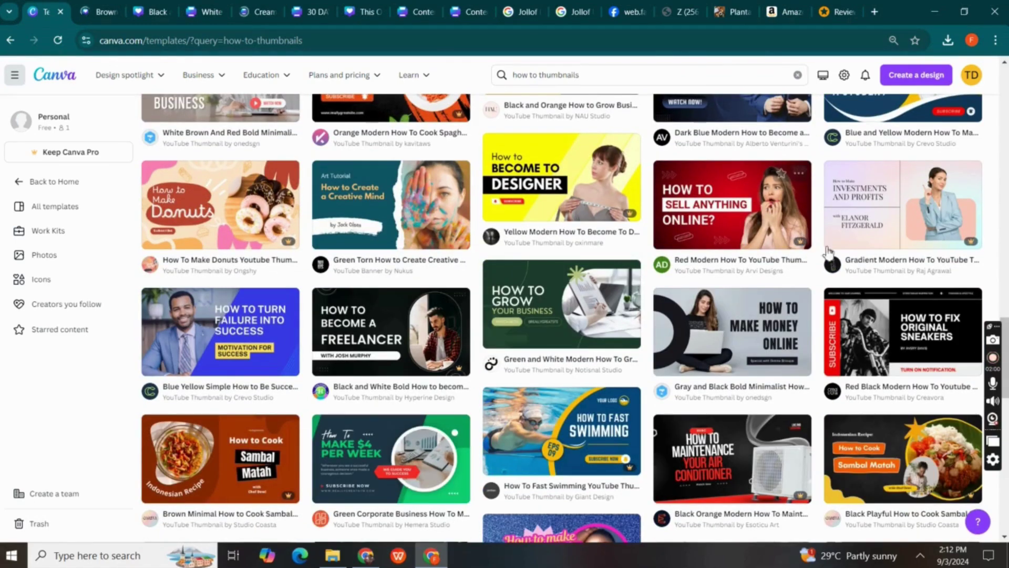
scroll(800, 217, "down", 3)
scroll(710, 437, "down", 3)
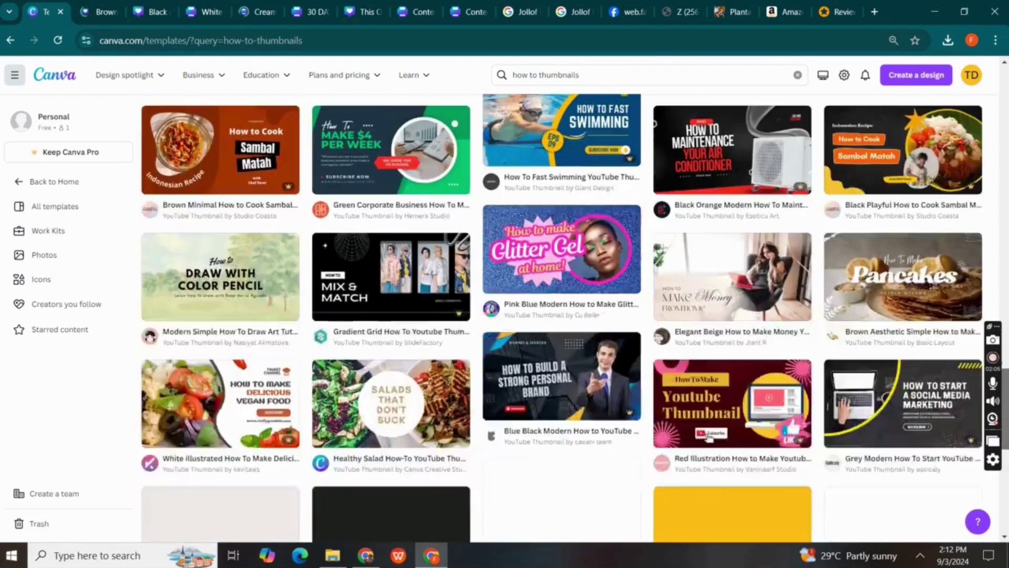
scroll(574, 319, "down", 3)
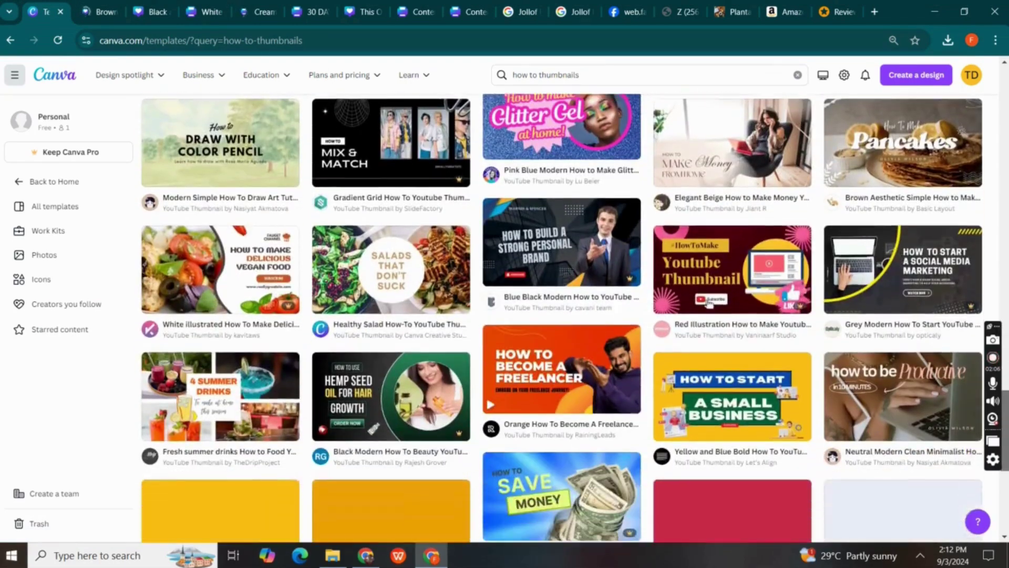
scroll(574, 319, "down", 3)
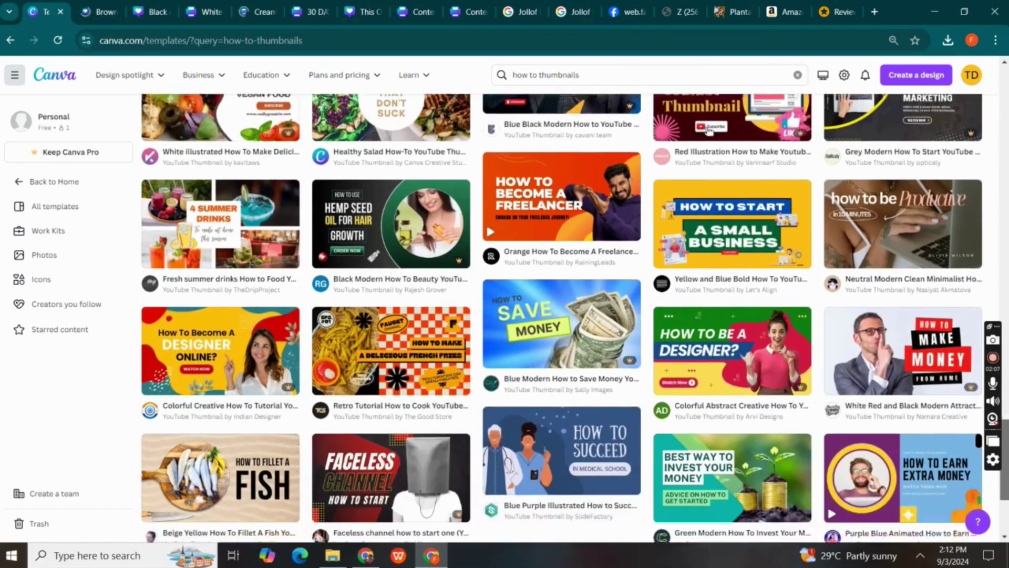
scroll(575, 319, "down", 2)
scroll(574, 319, "up", 2)
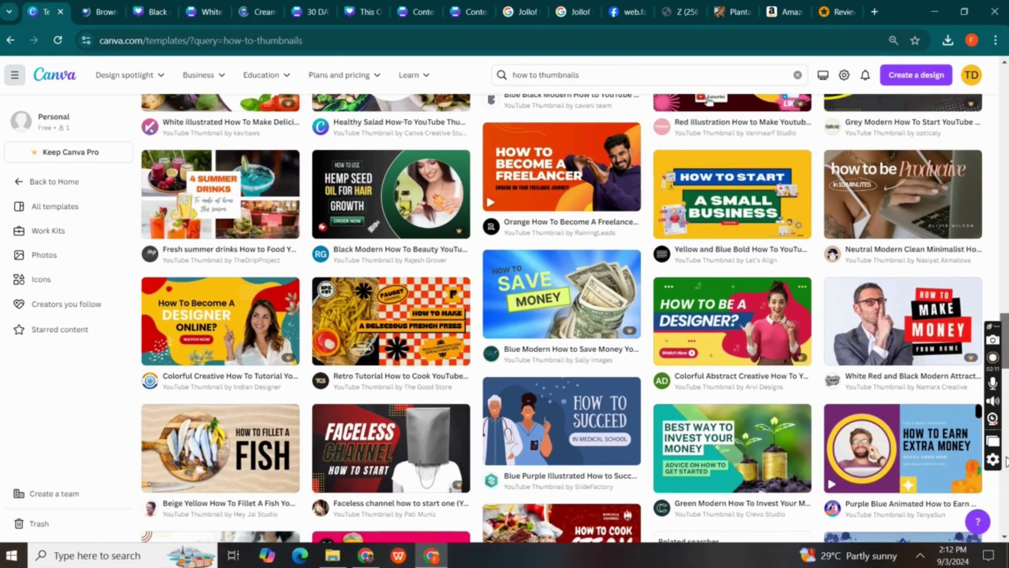
scroll(1005, 461, "up", 1)
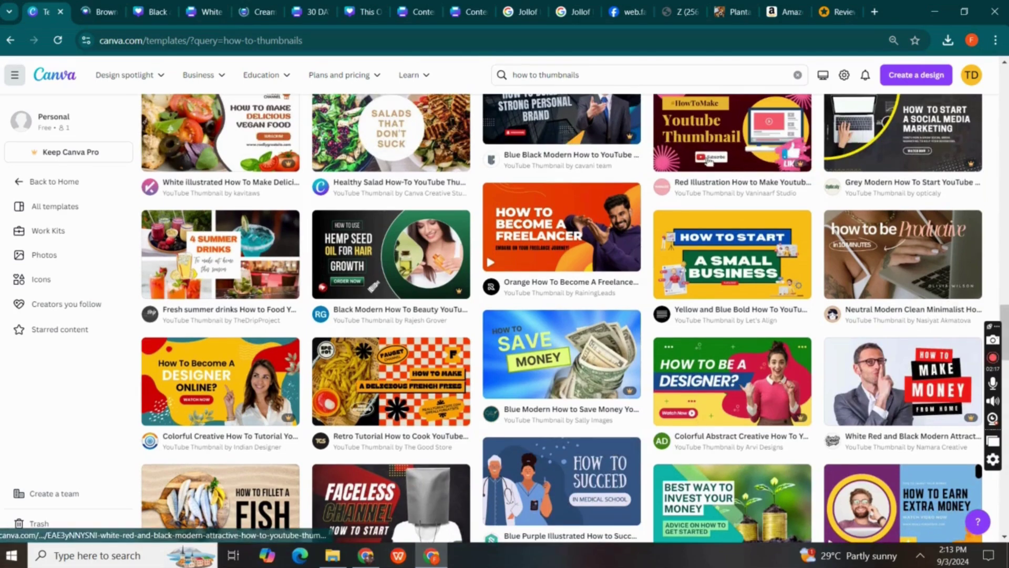
scroll(1005, 347, "down", 1)
scroll(1005, 352, "down", 3)
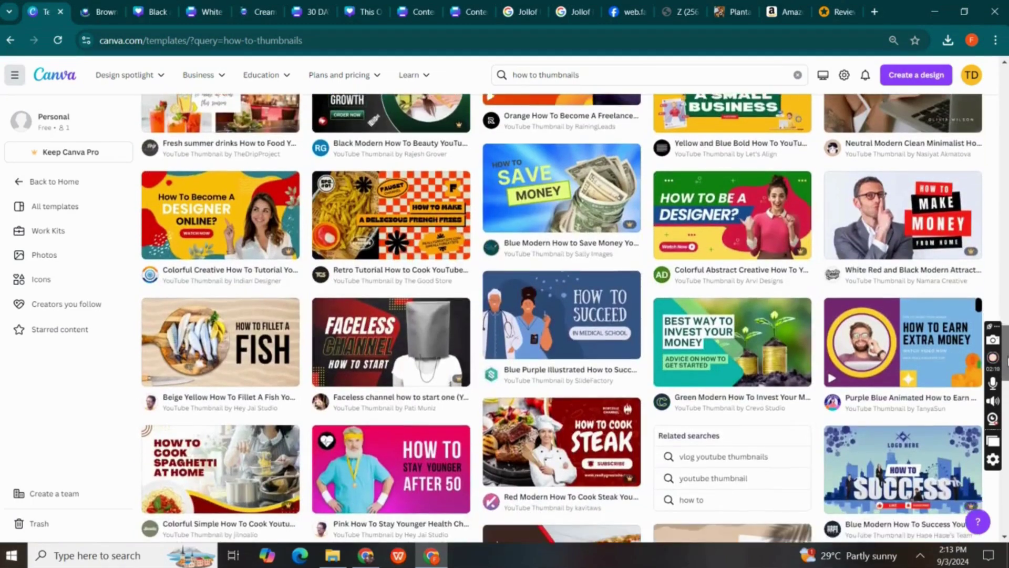
scroll(1004, 360, "down", 1)
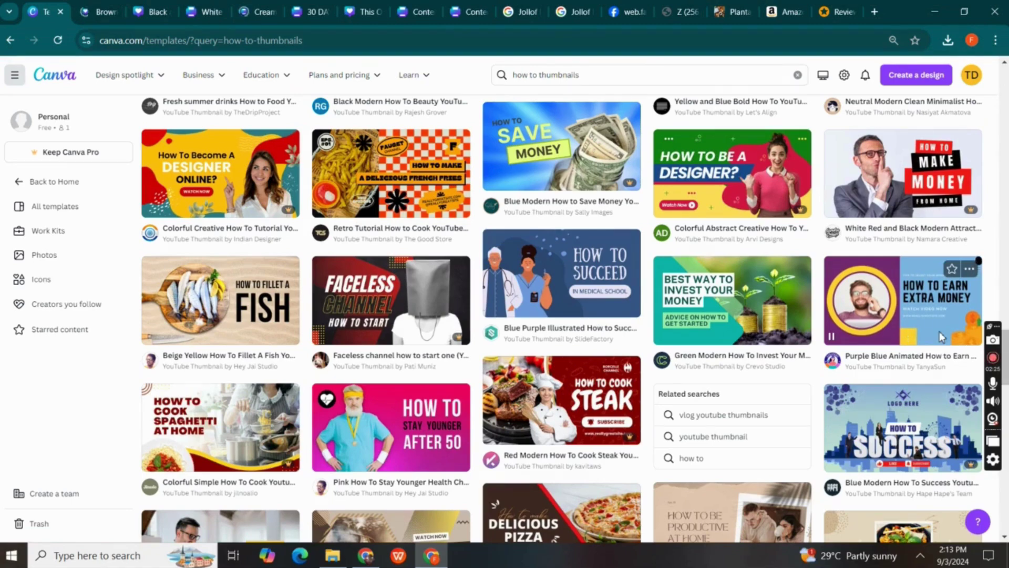
Choose the Purple Blue Animated How to Earn Money YouTube Thumbnail template and start customizing it
left_click(906, 330)
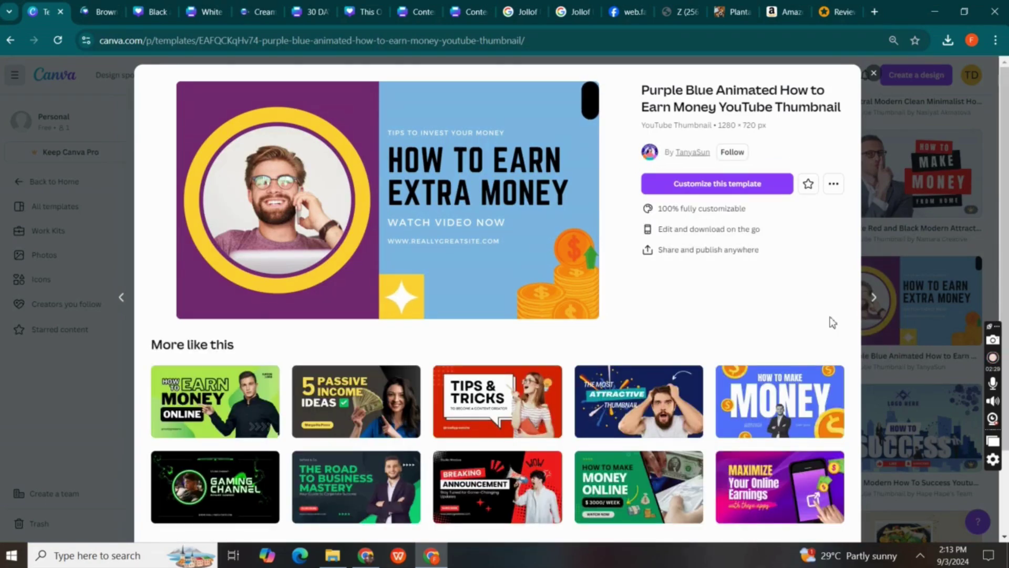
left_click(722, 185)
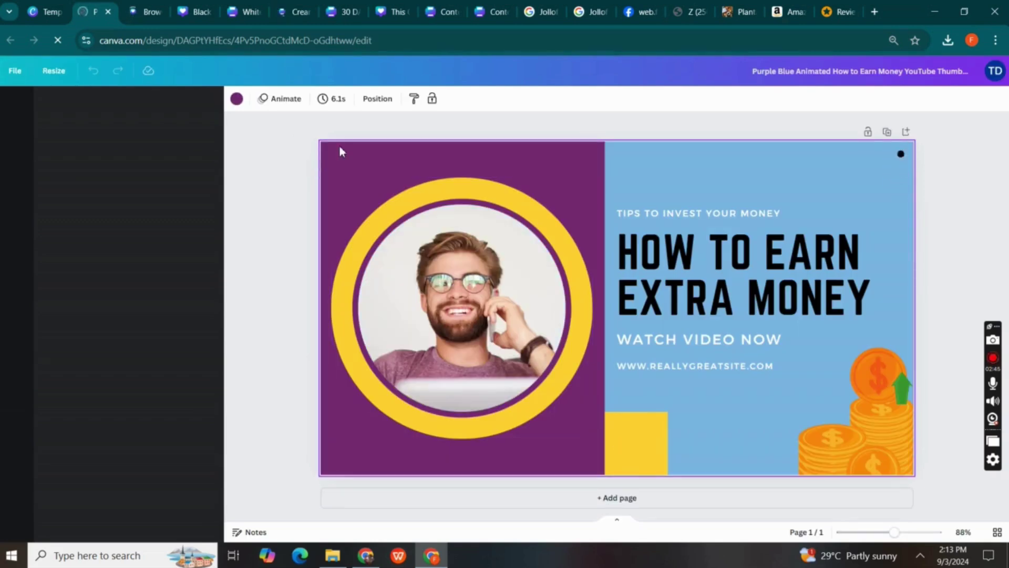
Recolour the purple background behind the photo with the dark teal-green Brand Kit colour
left_click(237, 100)
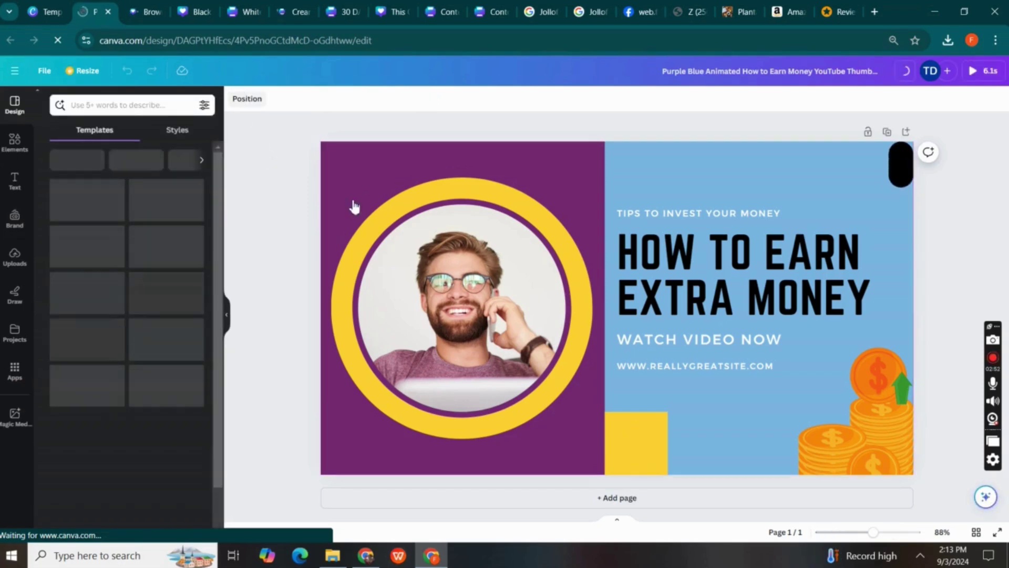
left_click(321, 144)
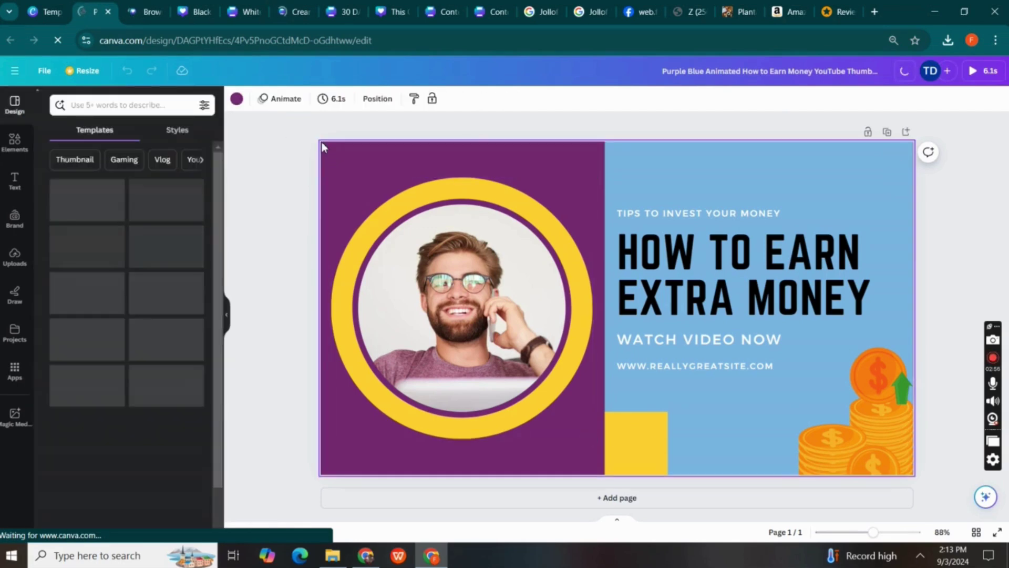
left_click(236, 98)
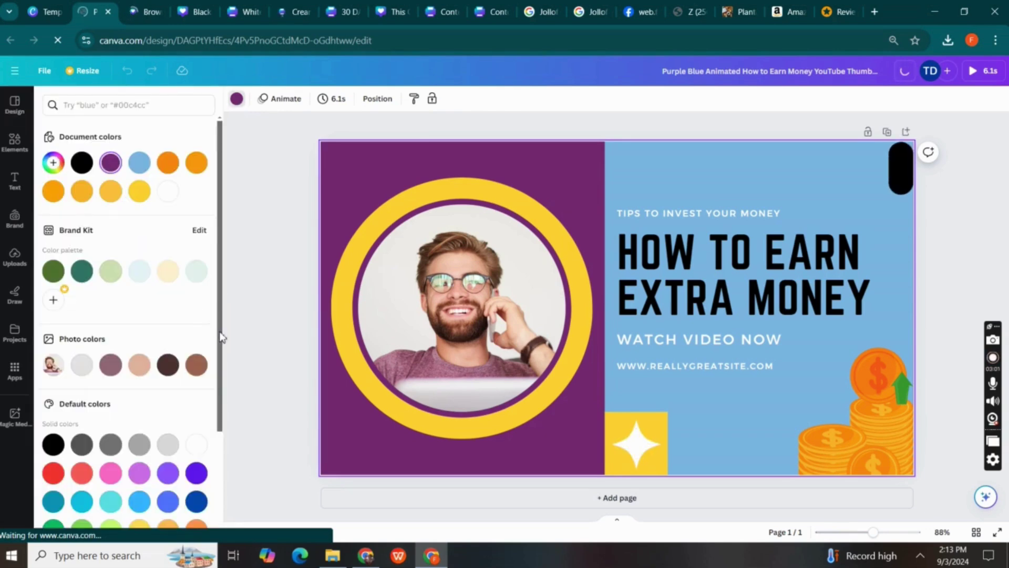
left_click_drag(221, 338, 221, 355)
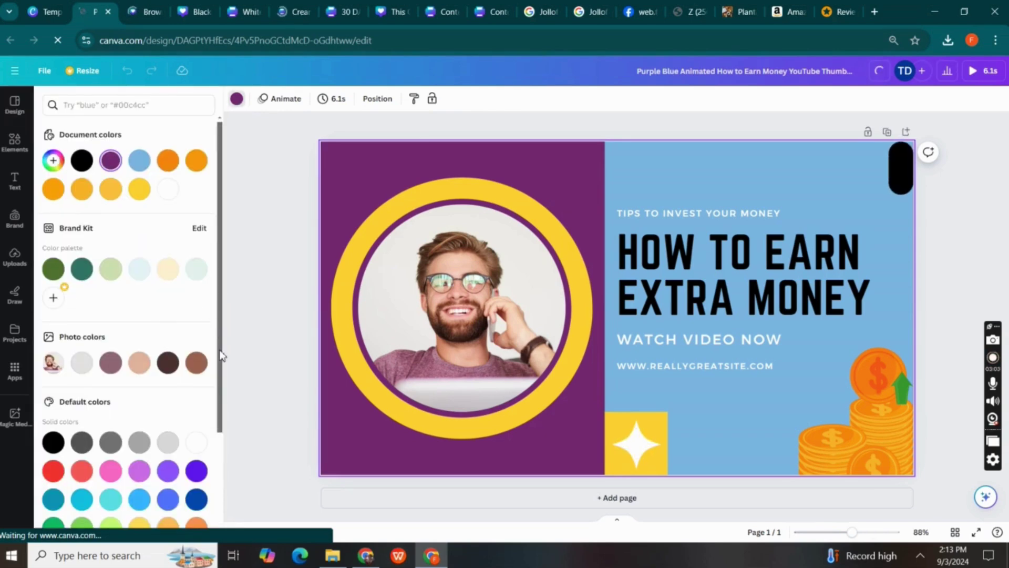
scroll(220, 355, "down", 1)
left_click(78, 229)
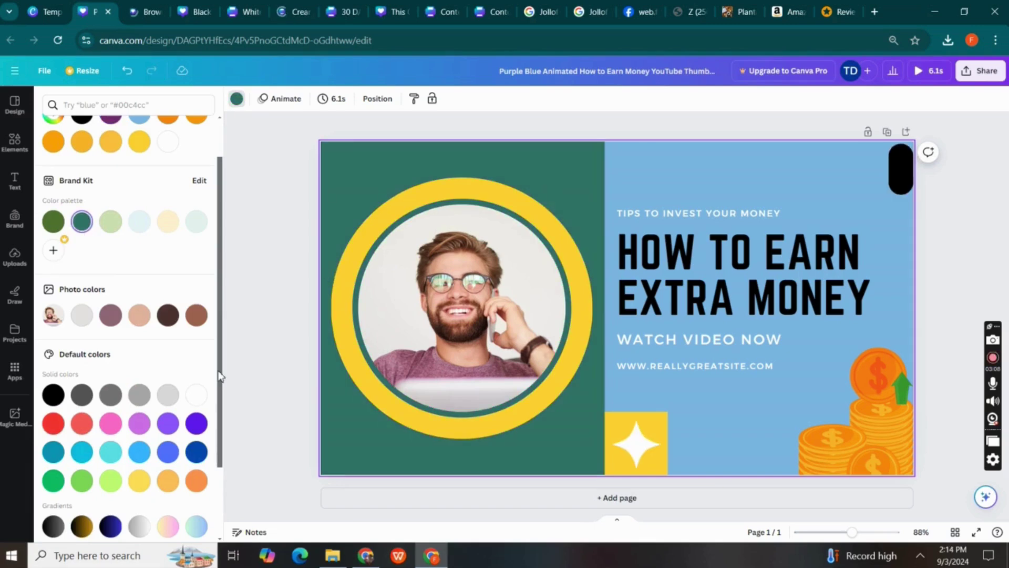
Change the background behind the photo to solid black #000000 from the default colours
scroll(220, 399, "down", 1)
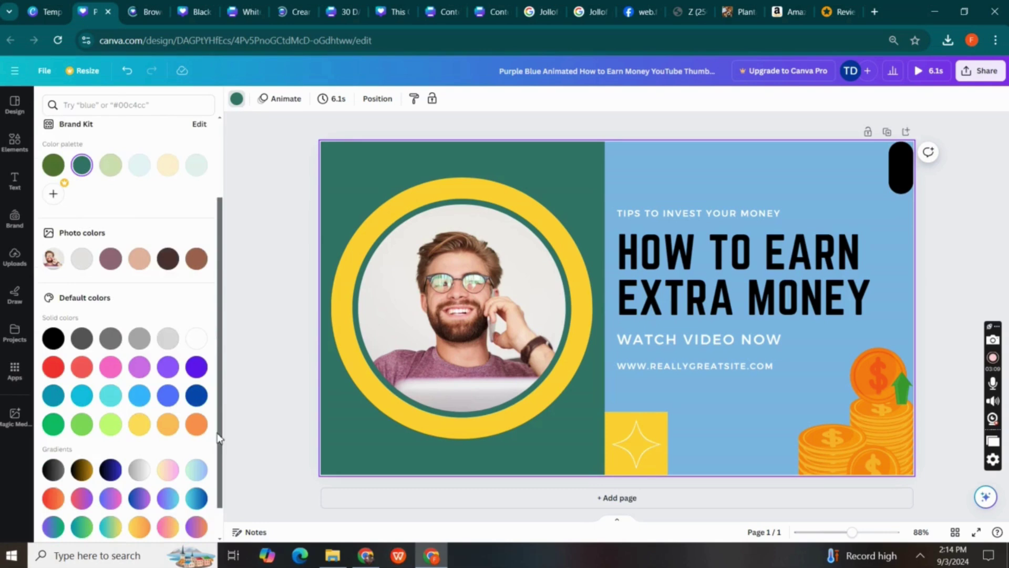
scroll(220, 438, "down", 1)
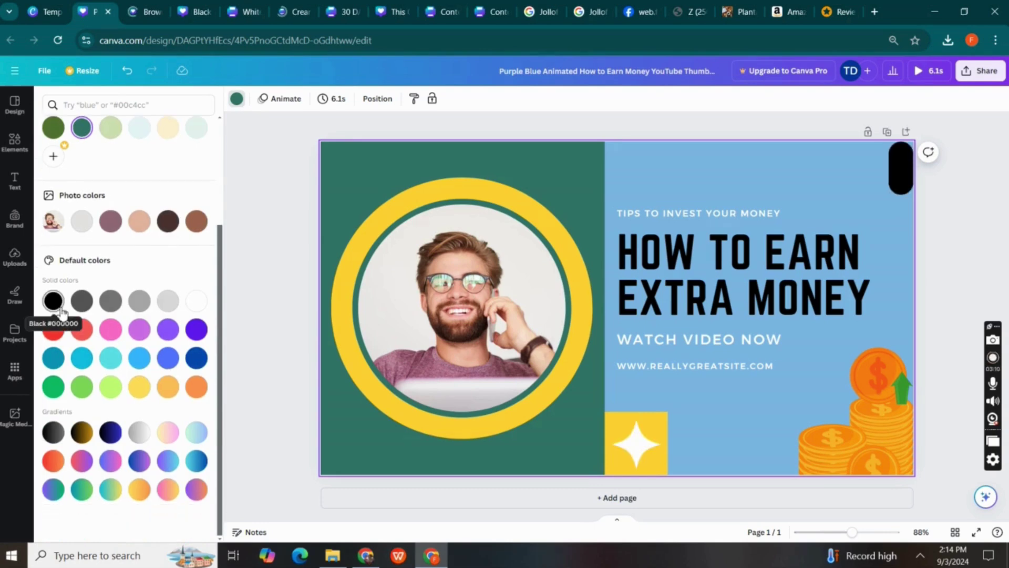
left_click(60, 309)
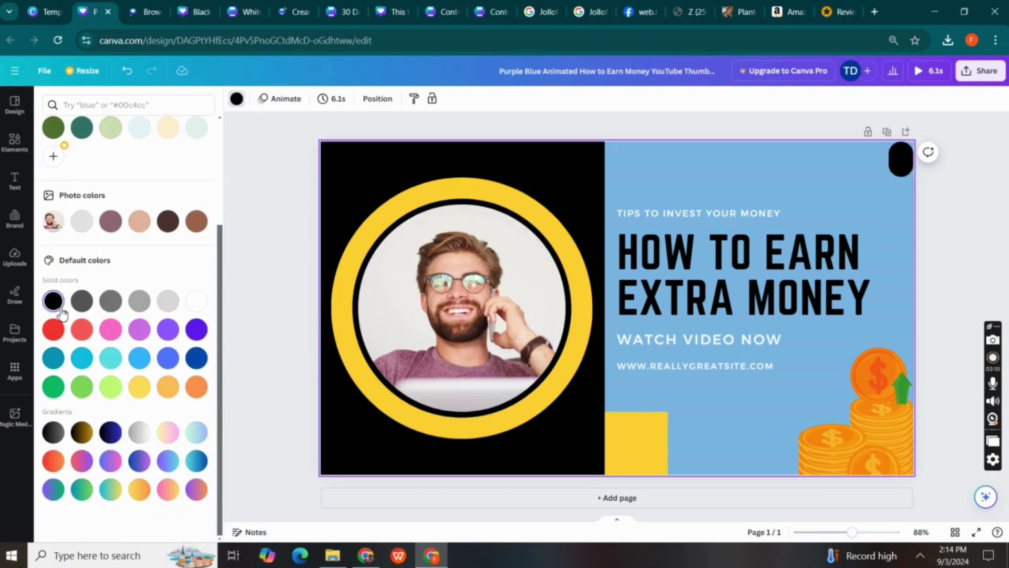
Set both colours of the circular photo frame, including its yellow ring, to white from the default colours
left_click(343, 298)
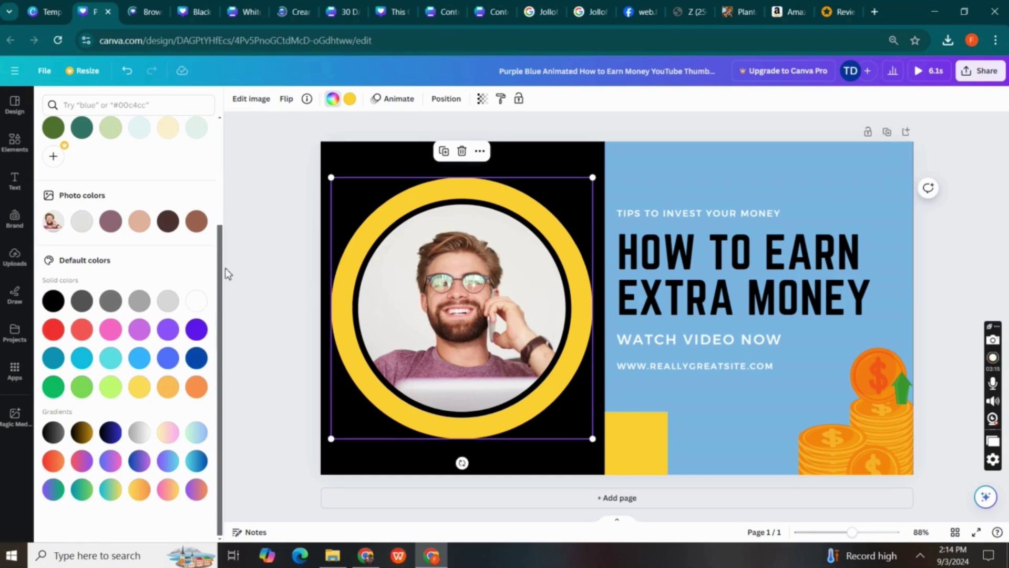
left_click_drag(221, 279, 220, 269)
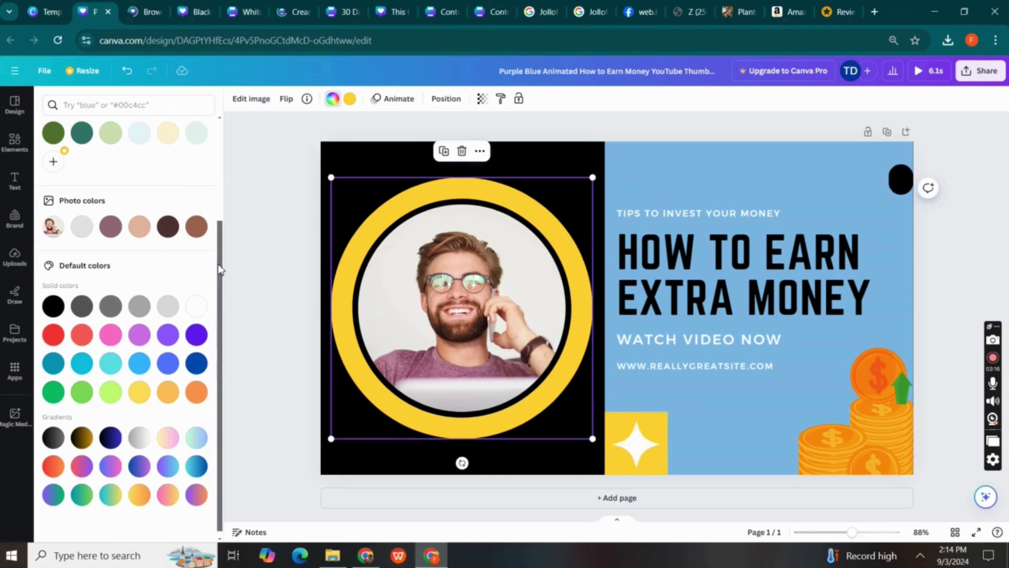
left_click(201, 305)
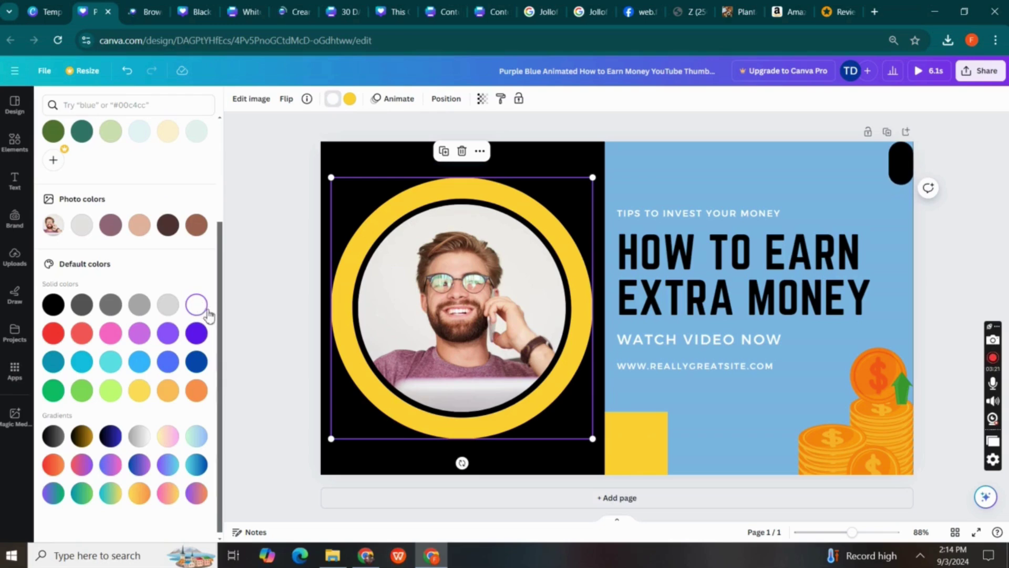
left_click(349, 99)
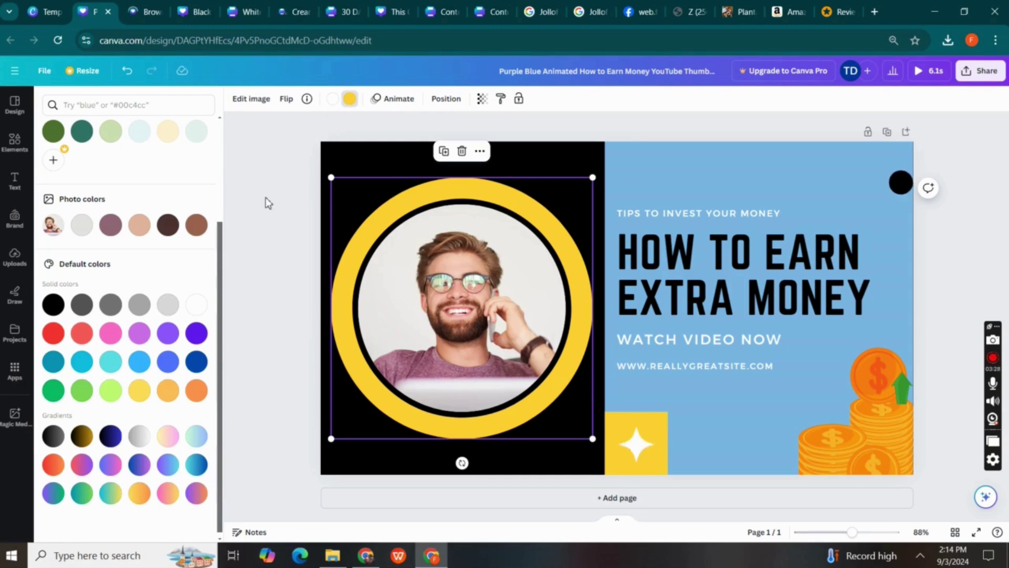
left_click(196, 304)
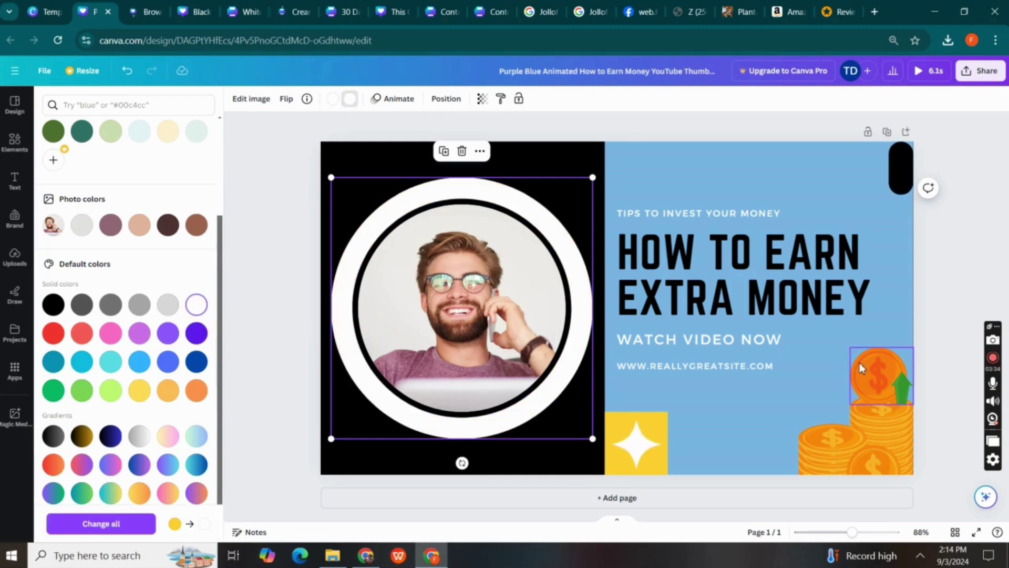
Fill the light blue text panel with the black-to-blue gradient and recolour the HOW TO EARN EXTRA MONEY heading white
left_click(844, 162)
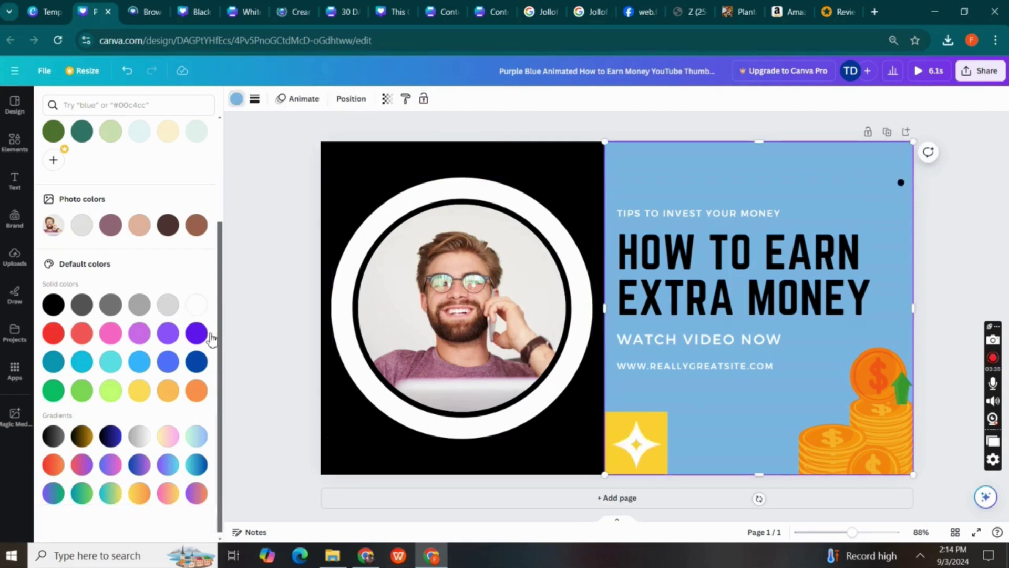
left_click(111, 448)
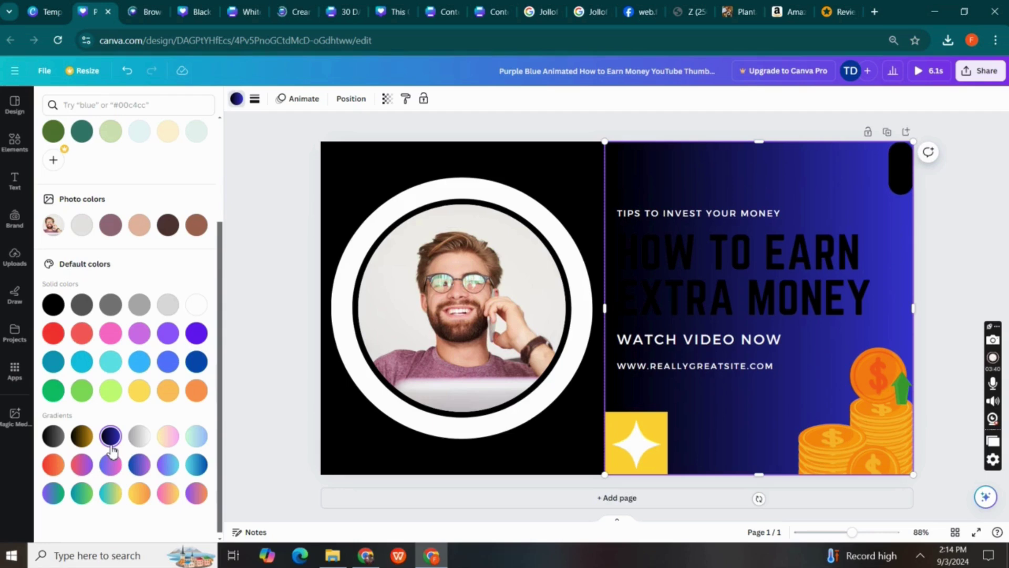
left_click(729, 305)
left_click(731, 305)
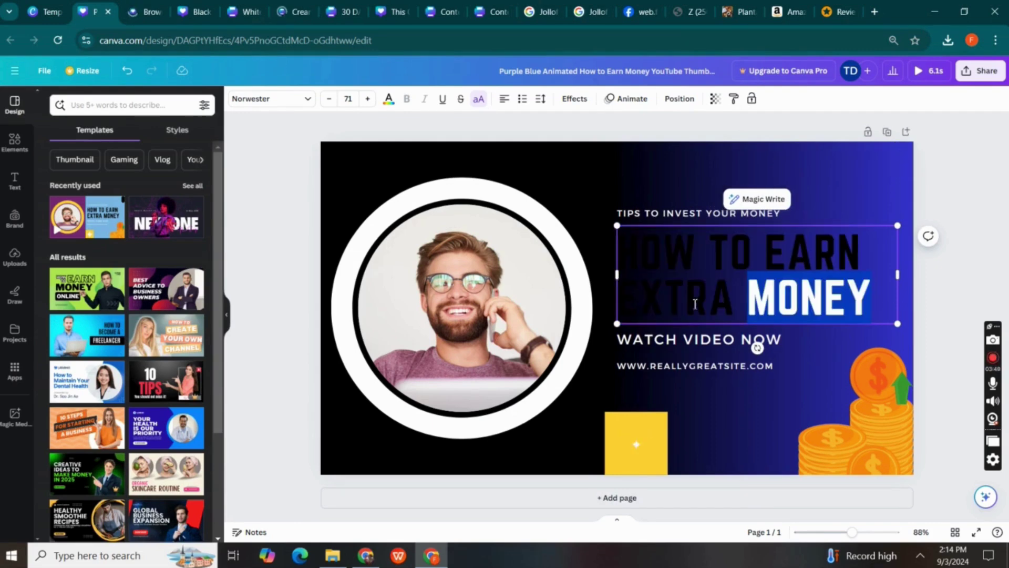
left_click(388, 103)
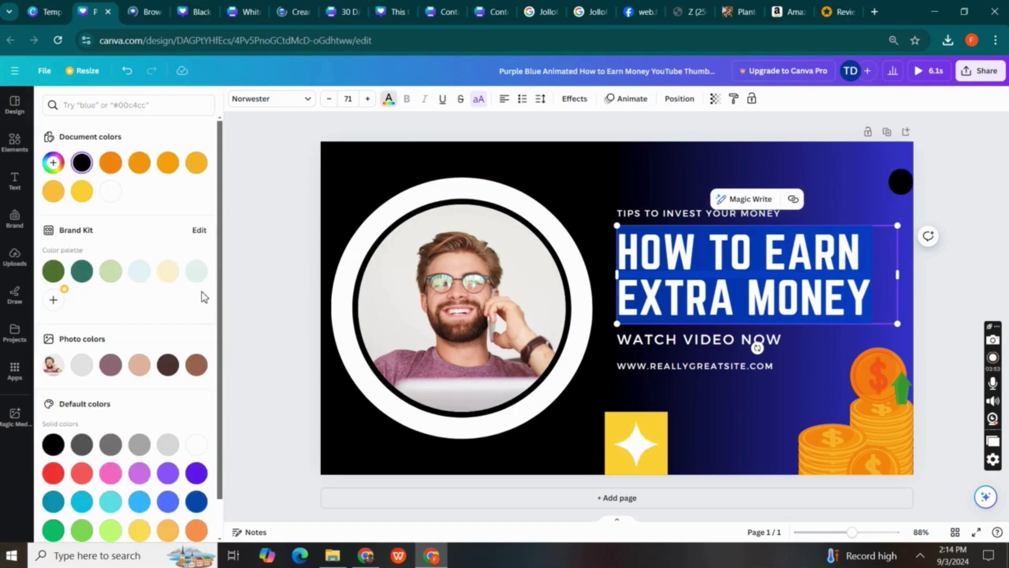
left_click(112, 192)
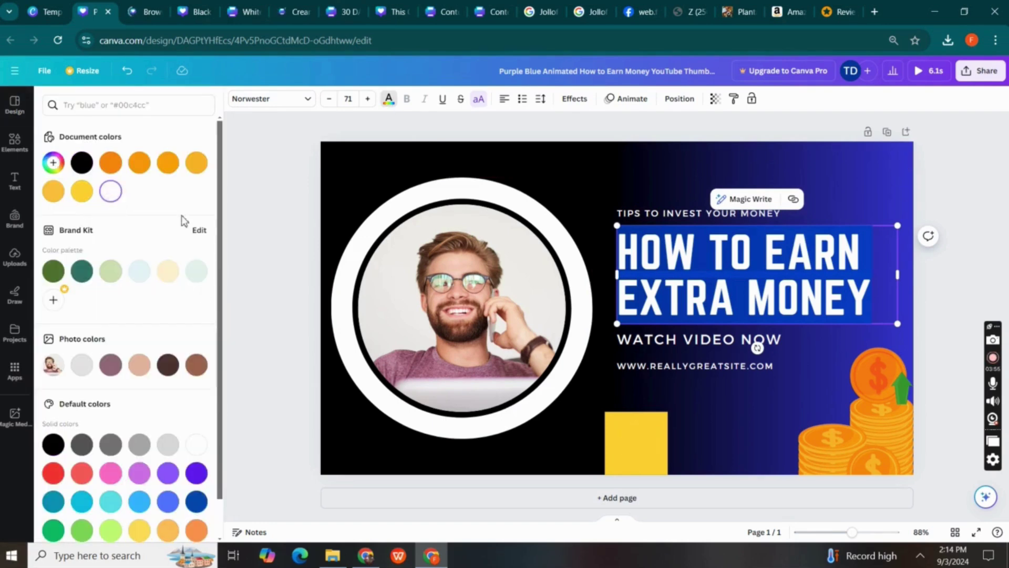
left_click(274, 240)
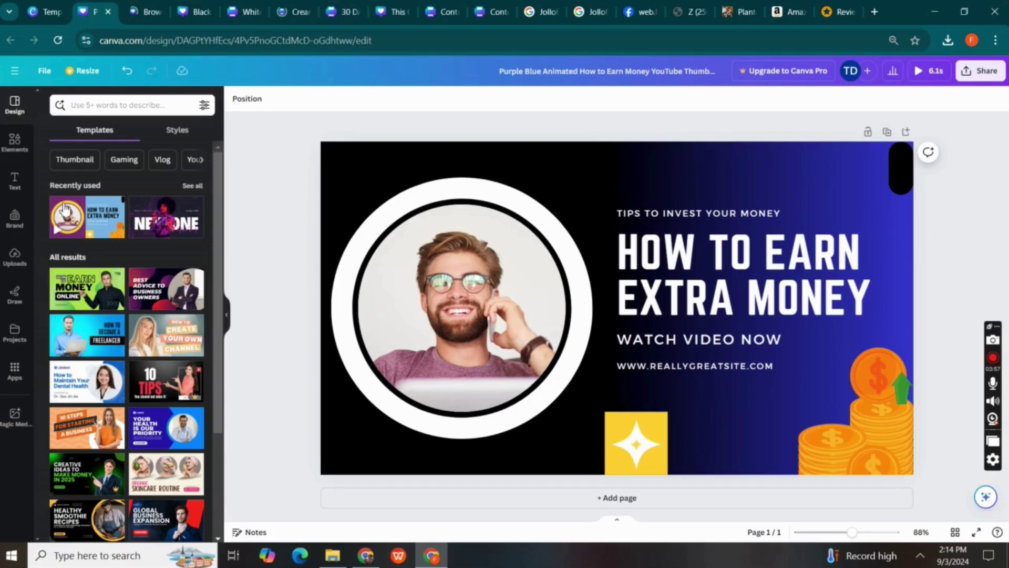
Search the elements library for graphic design
left_click(12, 152)
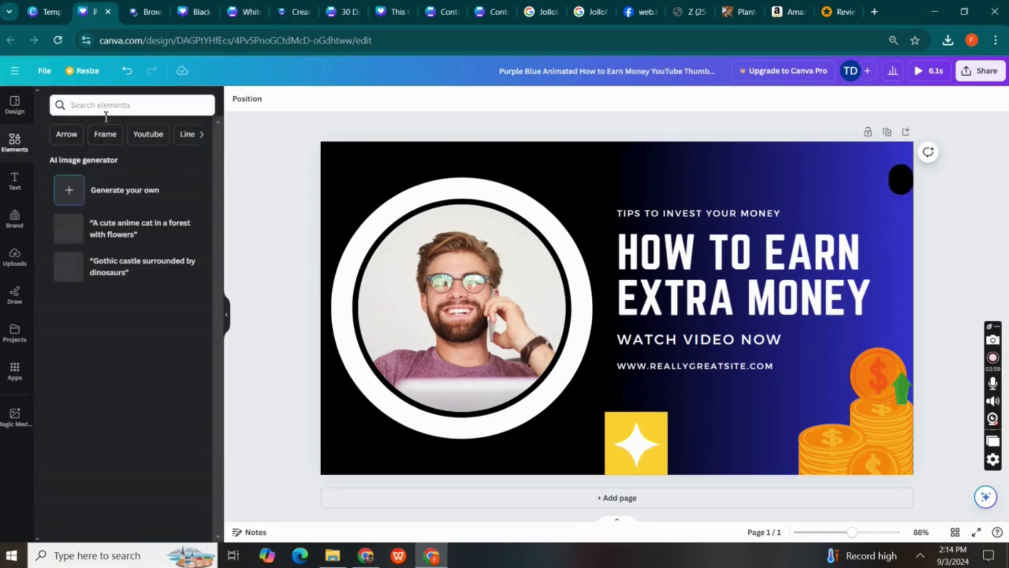
left_click(108, 109)
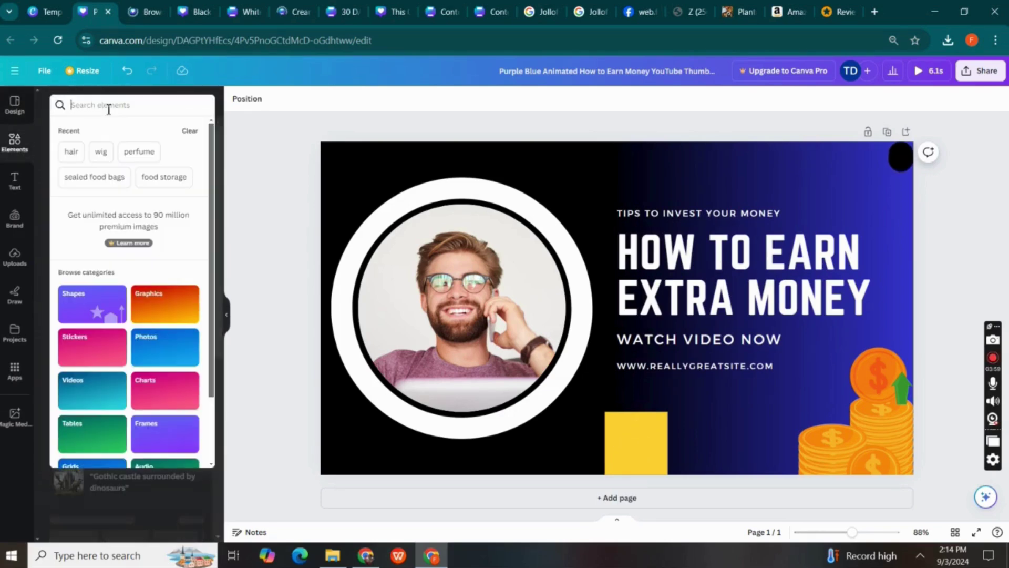
type("desi")
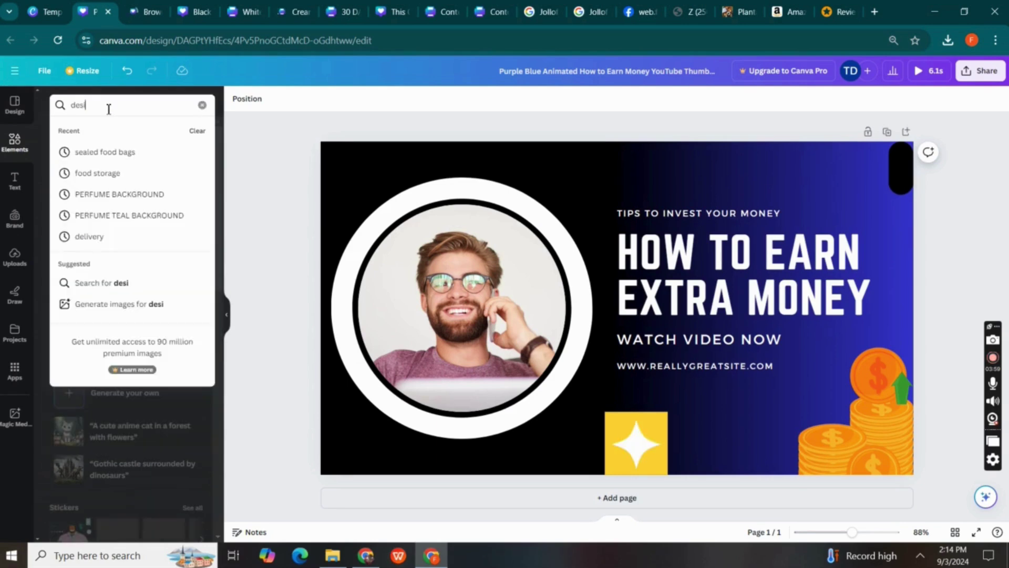
type("gn")
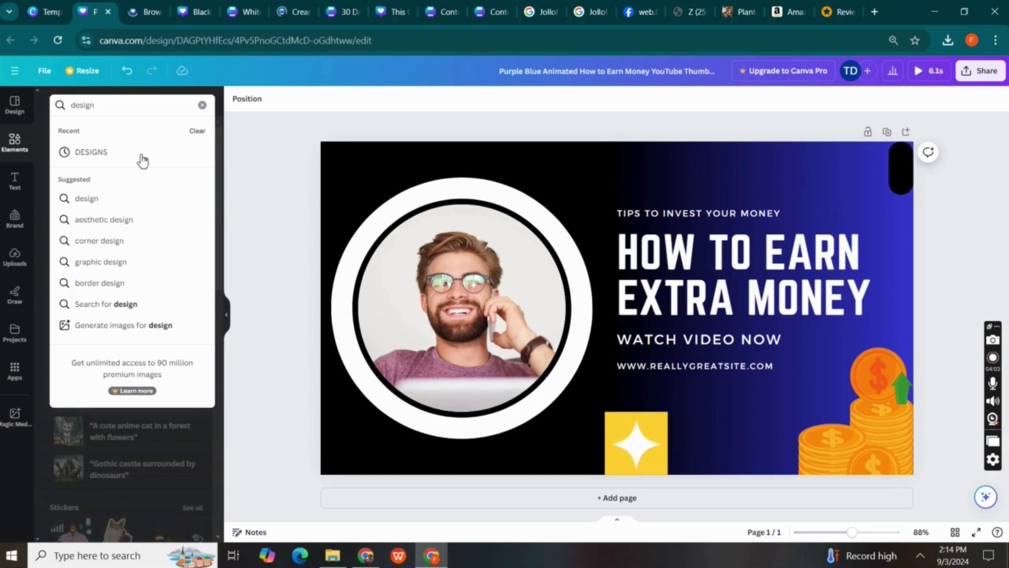
left_click(137, 262)
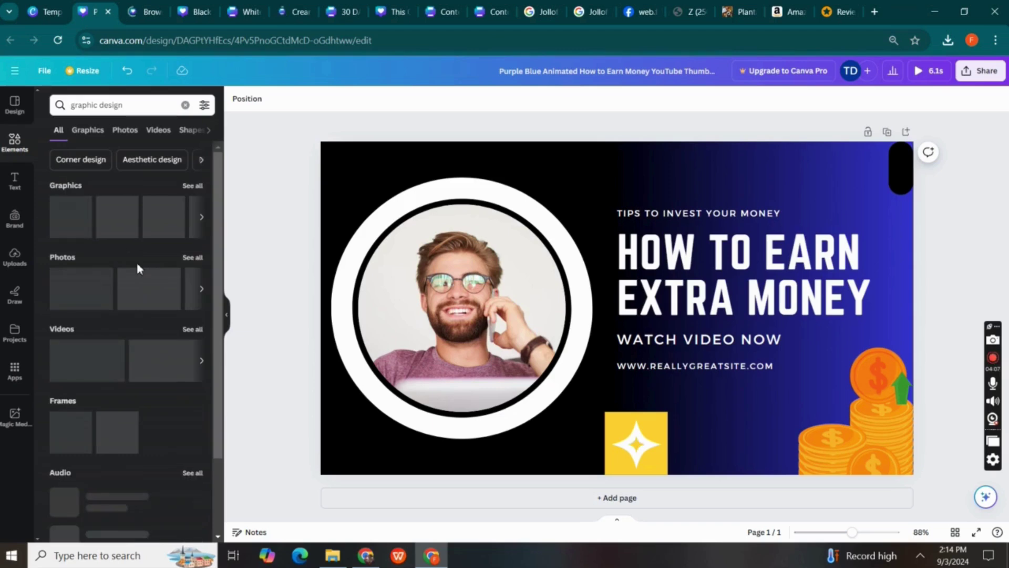
scroll(213, 232, "down", 2)
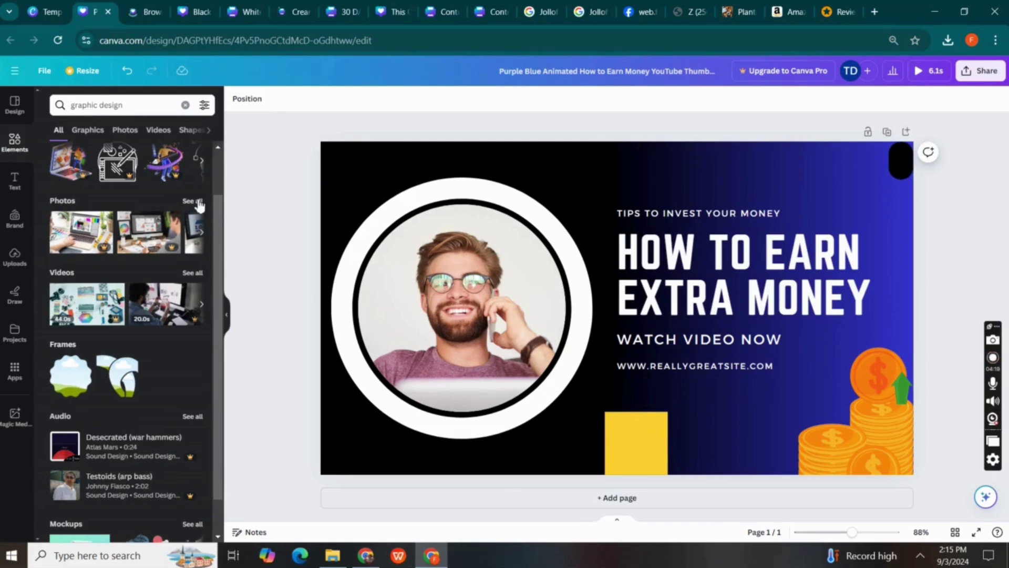
Show all matching photos and put the one of the designer in red at a desk into the circular frame
left_click(192, 201)
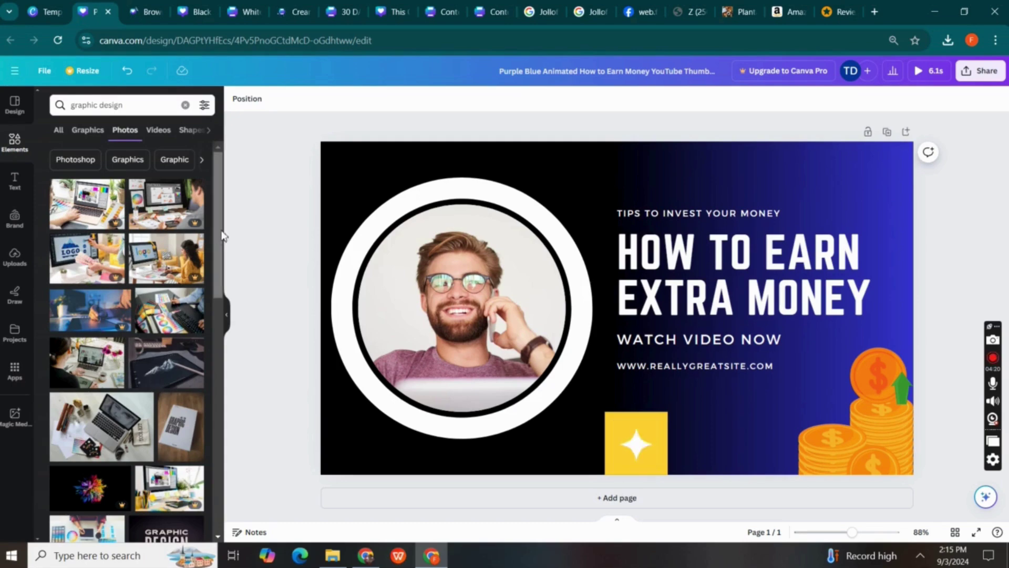
left_click_drag(215, 238, 214, 373)
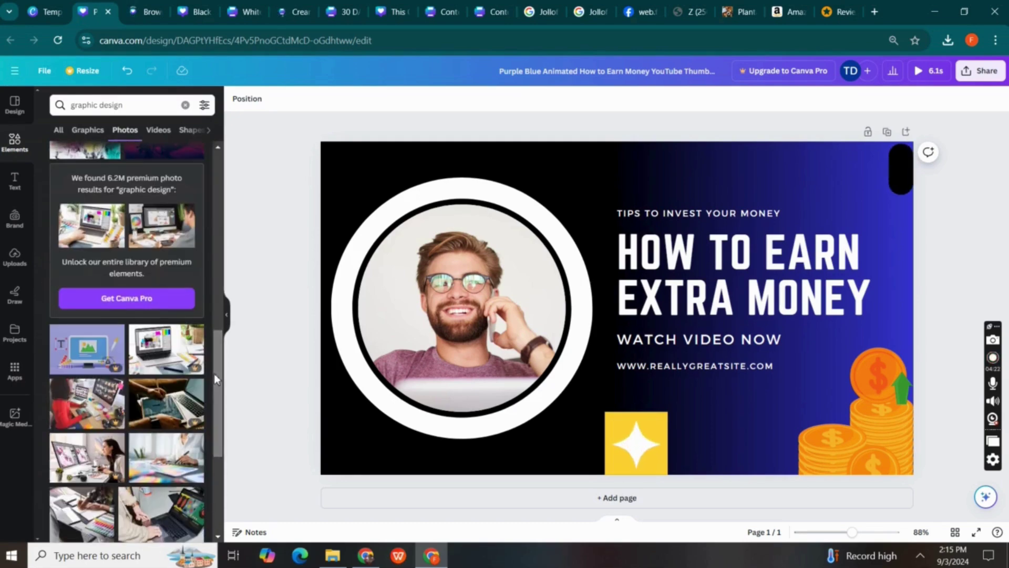
left_click_drag(113, 379, 471, 304)
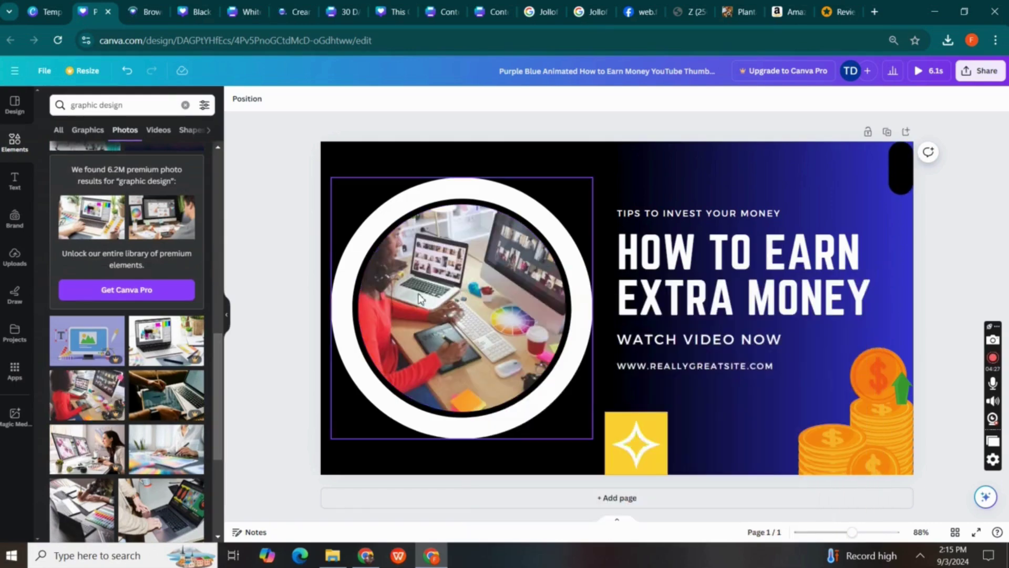
Replace the circular frame's image with the free photo of hands working on a laptop
left_click_drag(220, 385, 220, 403)
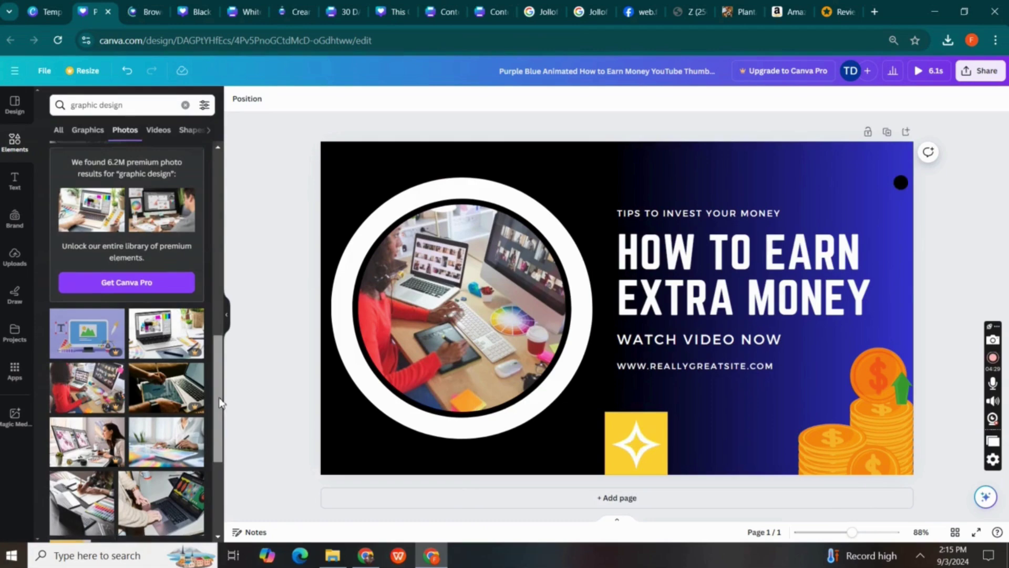
scroll(220, 403, "down", 3)
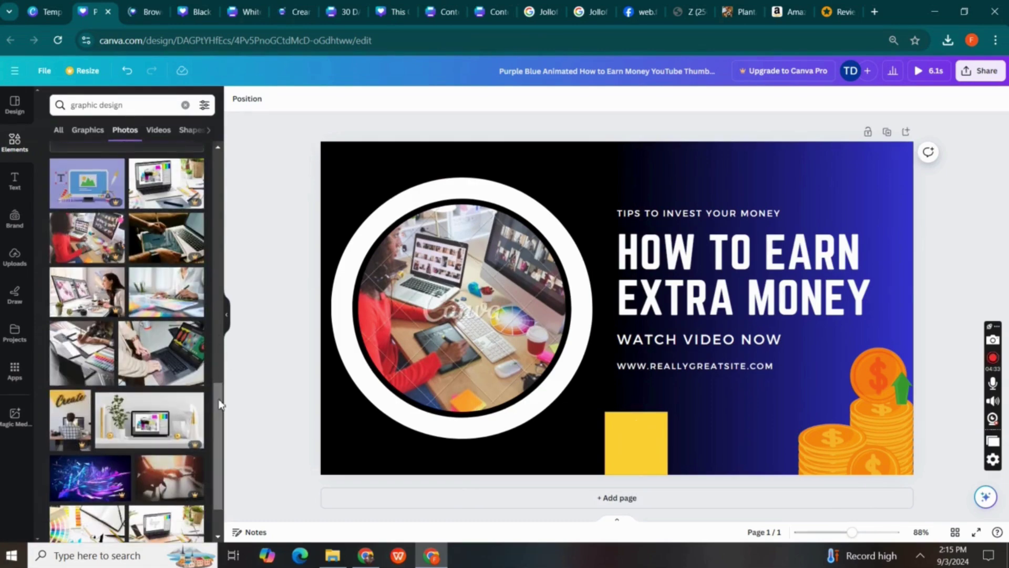
scroll(219, 403, "down", 1)
left_click_drag(415, 272, 442, 276)
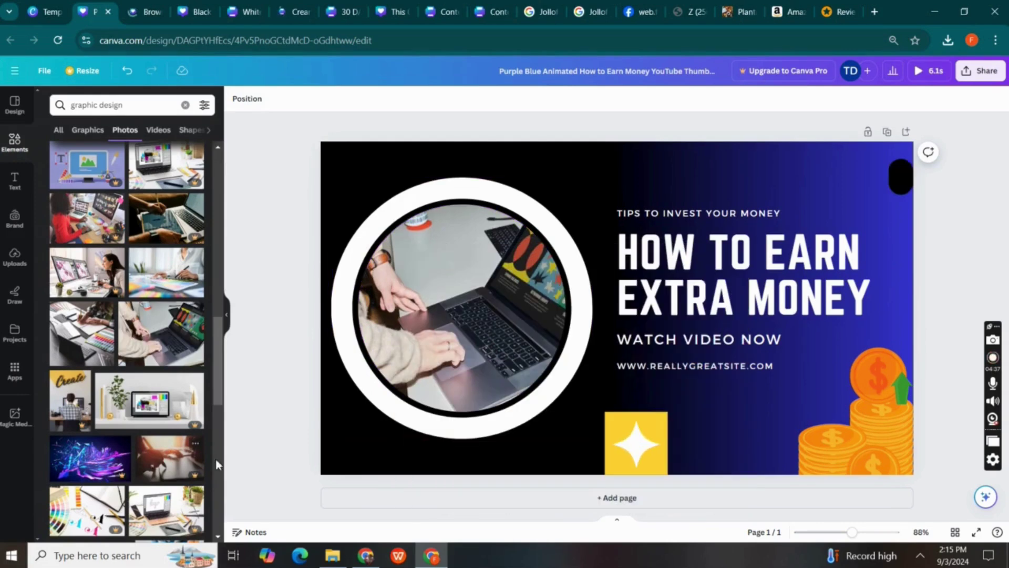
Replace the circular frame's image with the photo of a desktop monitor and plant on a white desk
scroll(217, 411, "down", 1)
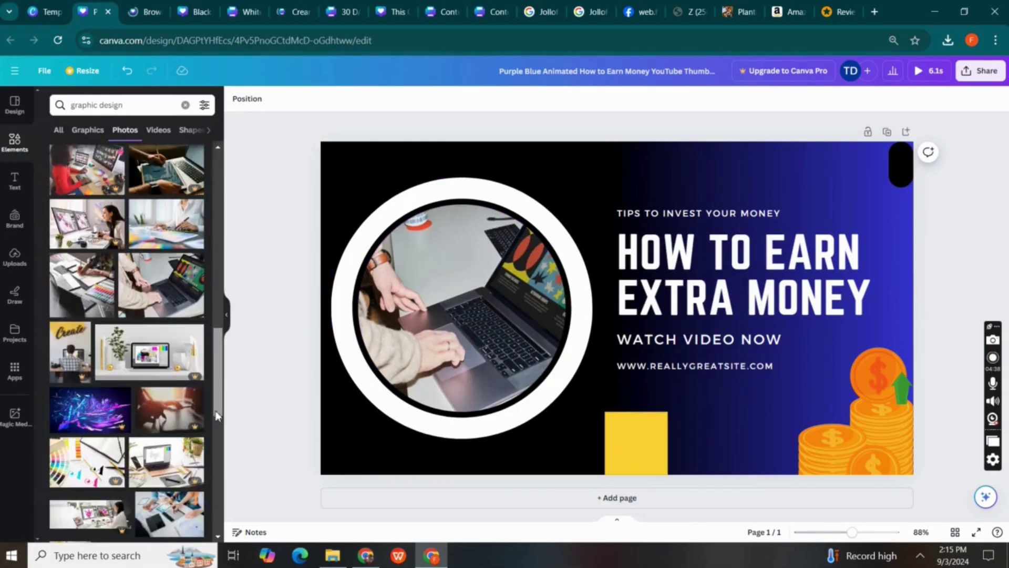
scroll(216, 416, "down", 3)
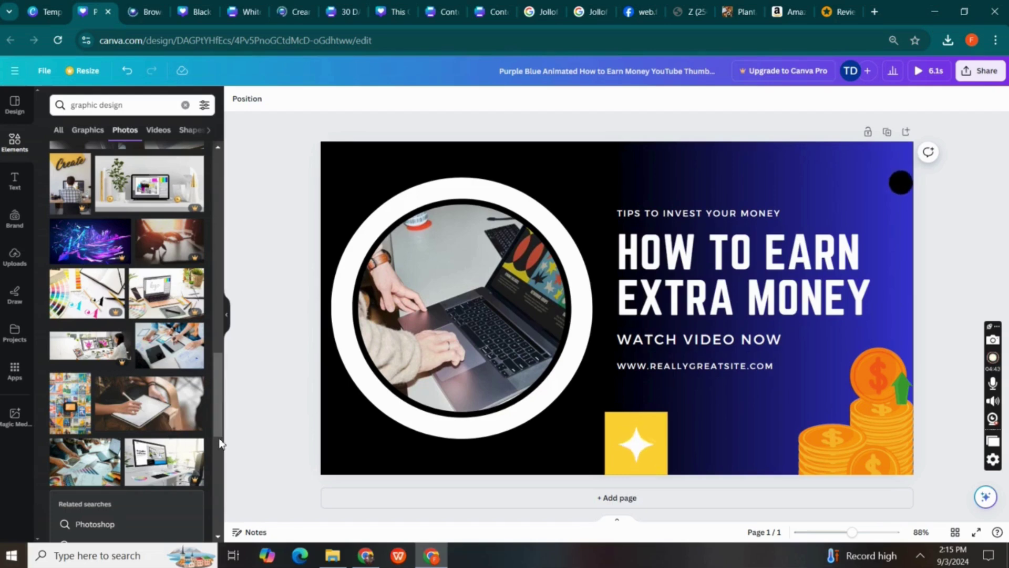
left_click_drag(190, 456, 430, 311)
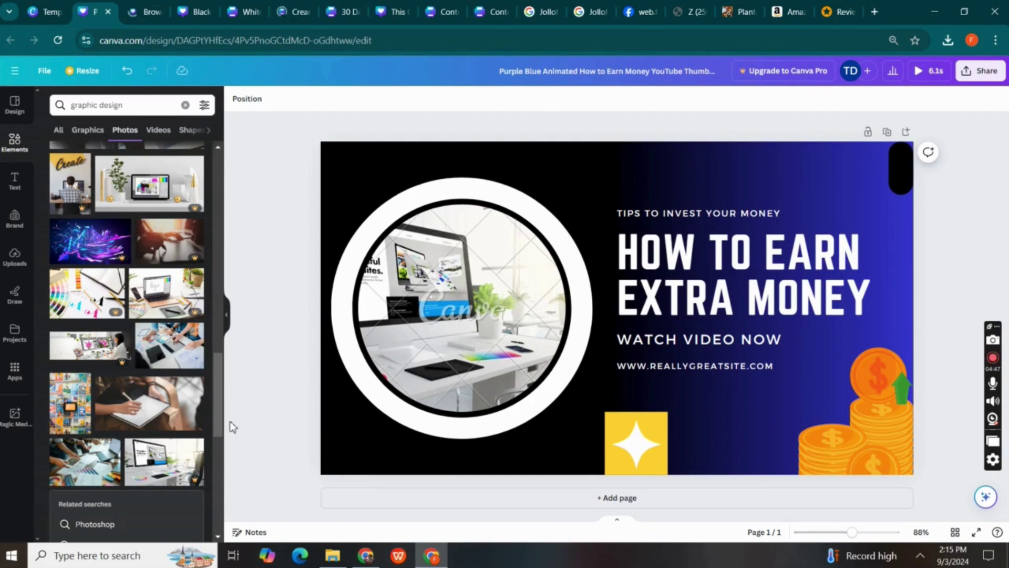
Look through the graphic design photo results for another image for the circular frame
scroll(210, 463, "down", 5)
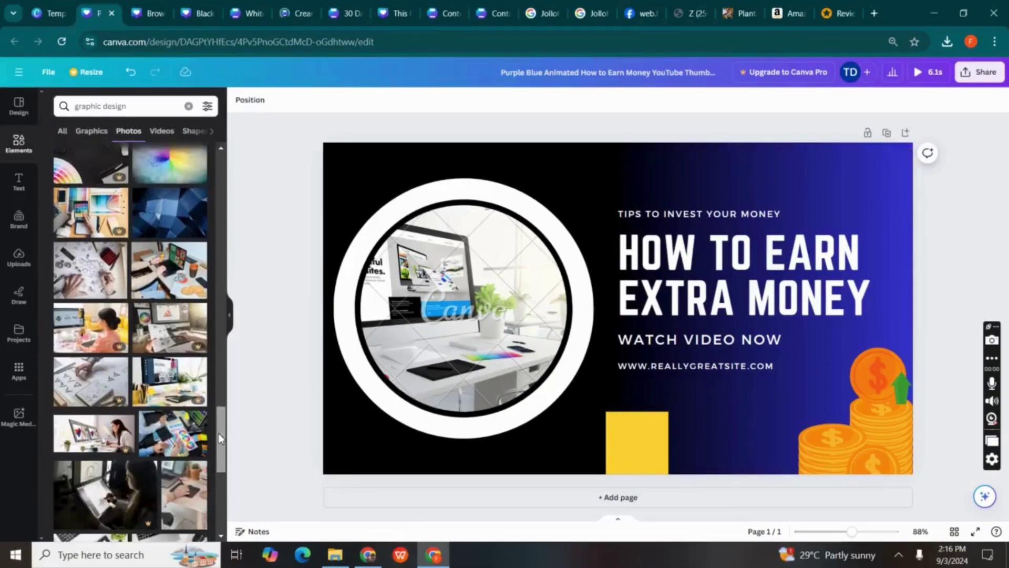
scroll(215, 436, "down", 1)
scroll(217, 435, "down", 5)
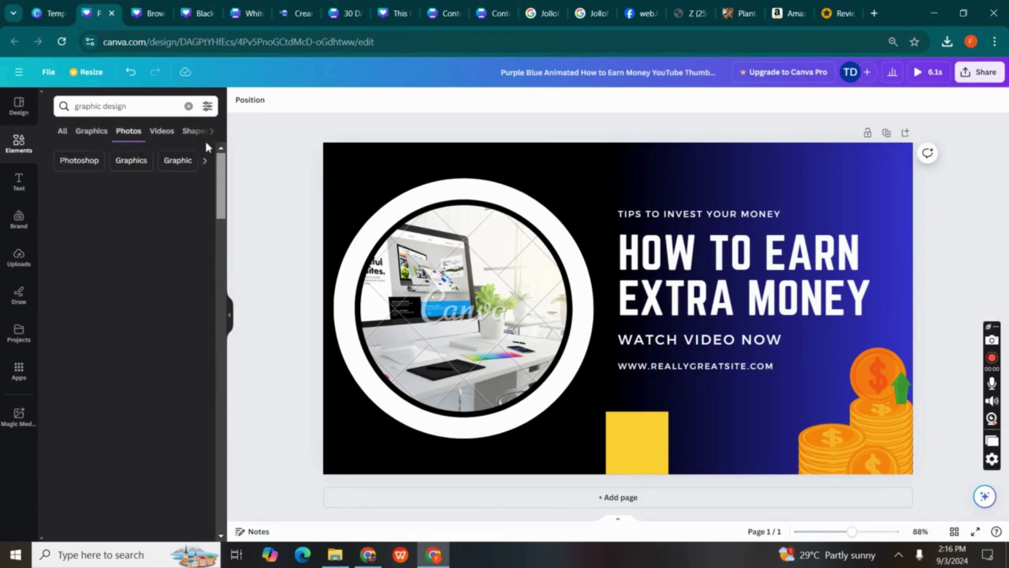
scroll(218, 164, "up", 5)
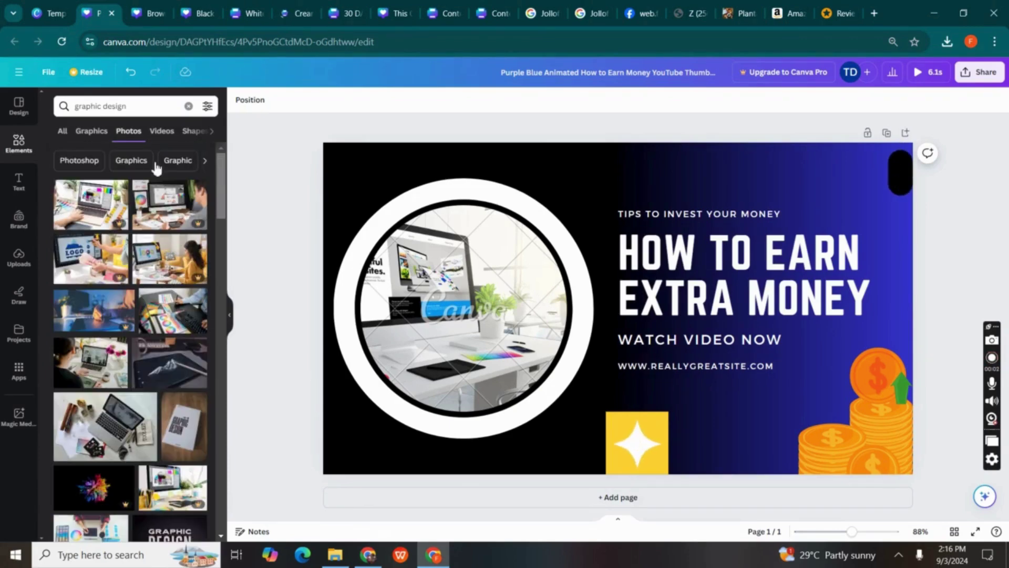
left_click(101, 138)
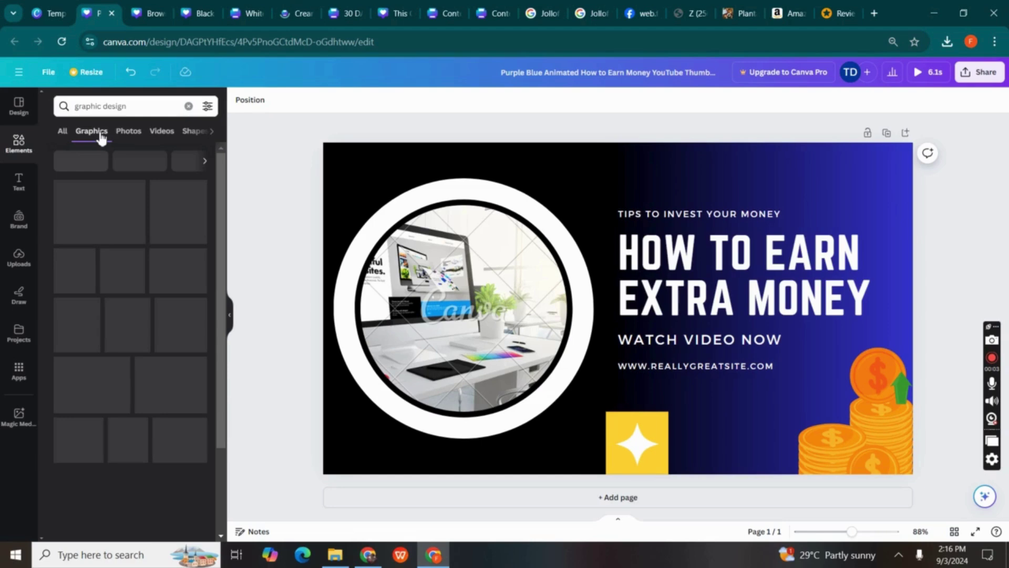
left_click(129, 130)
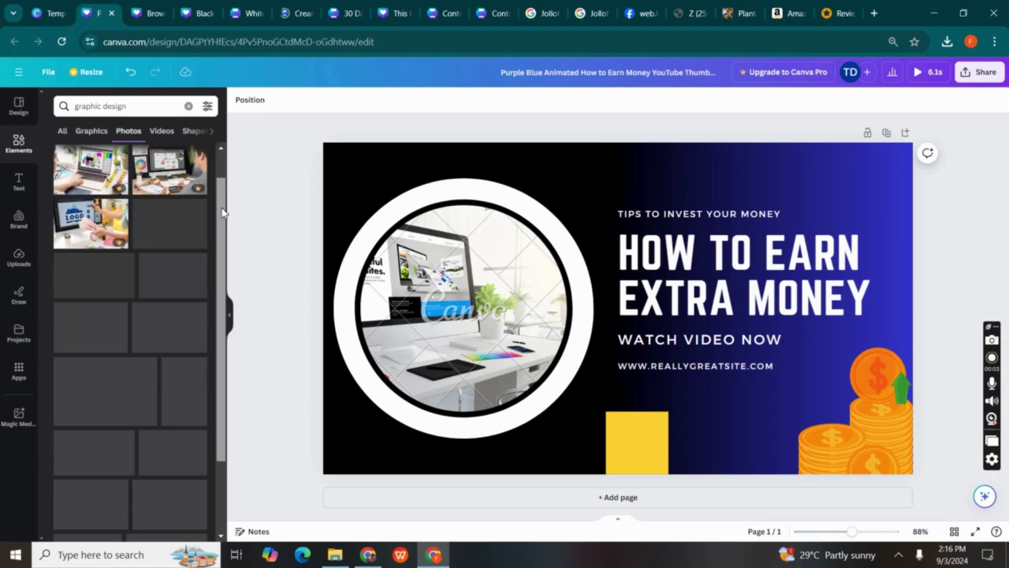
left_click_drag(222, 212, 220, 399)
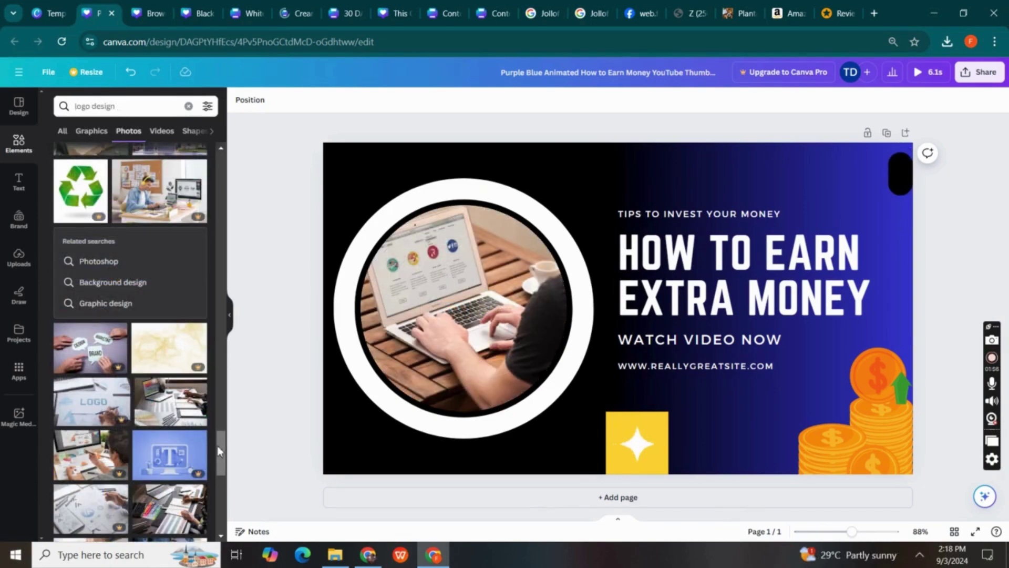
Browse further down the logo design photo results for a suitable frame image
left_click_drag(217, 446, 220, 509)
scroll(220, 508, "down", 3)
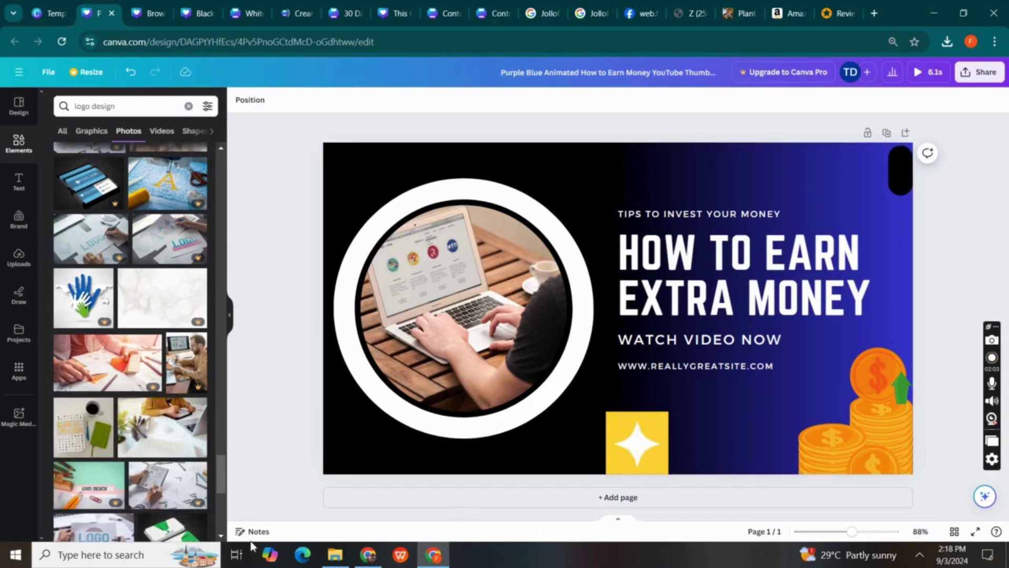
scroll(222, 513, "down", 3)
scroll(222, 510, "down", 6)
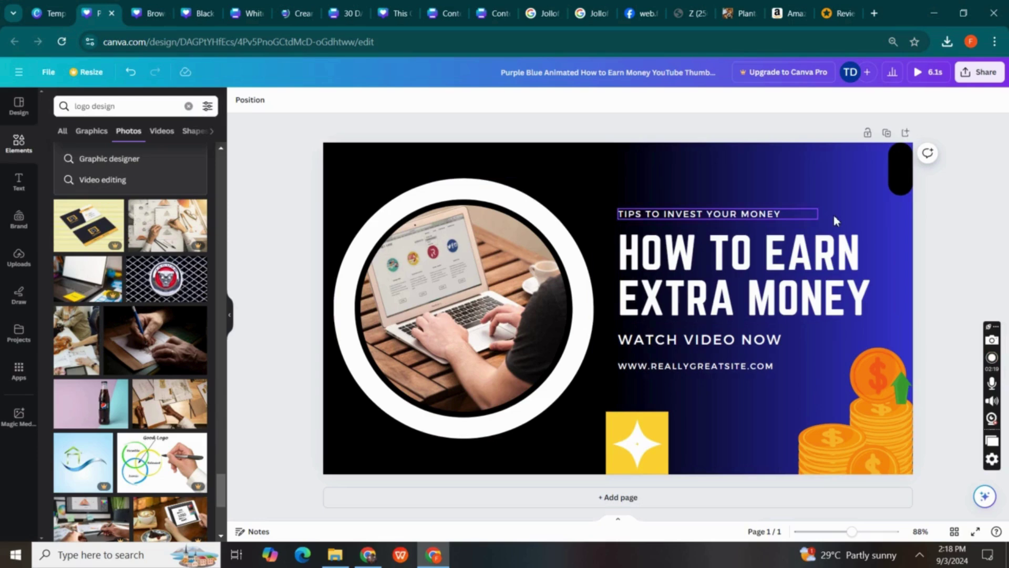
Replace the thumbnail's main heading with "HOW TO DESIGN A LOGO"
double_click(741, 287)
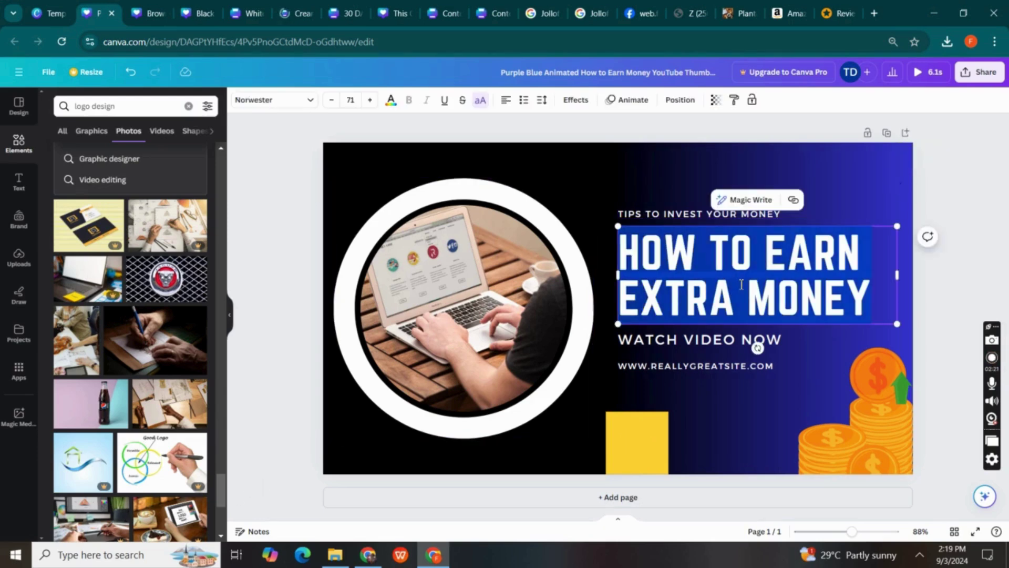
type("HOW")
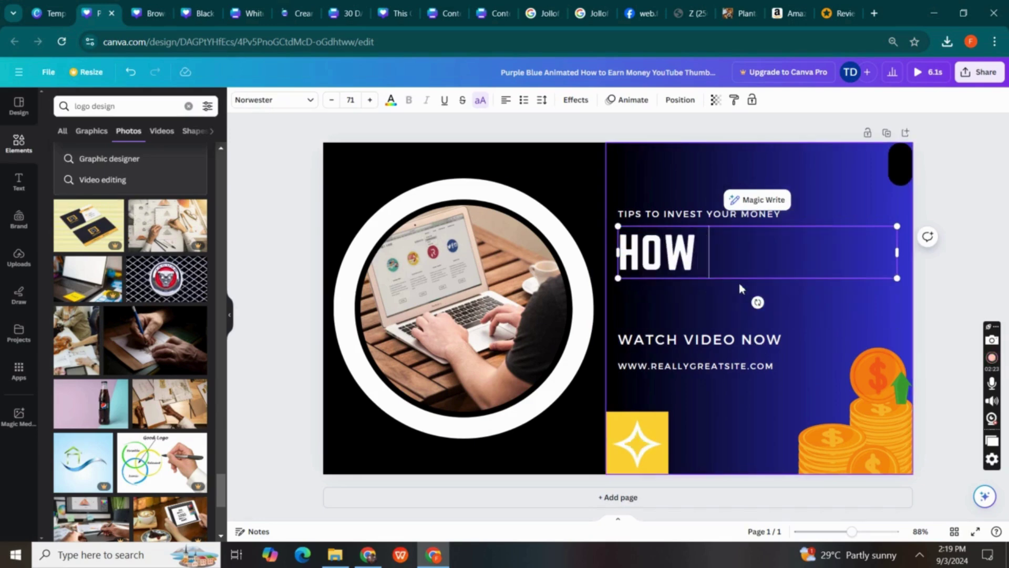
type(" TO DESI")
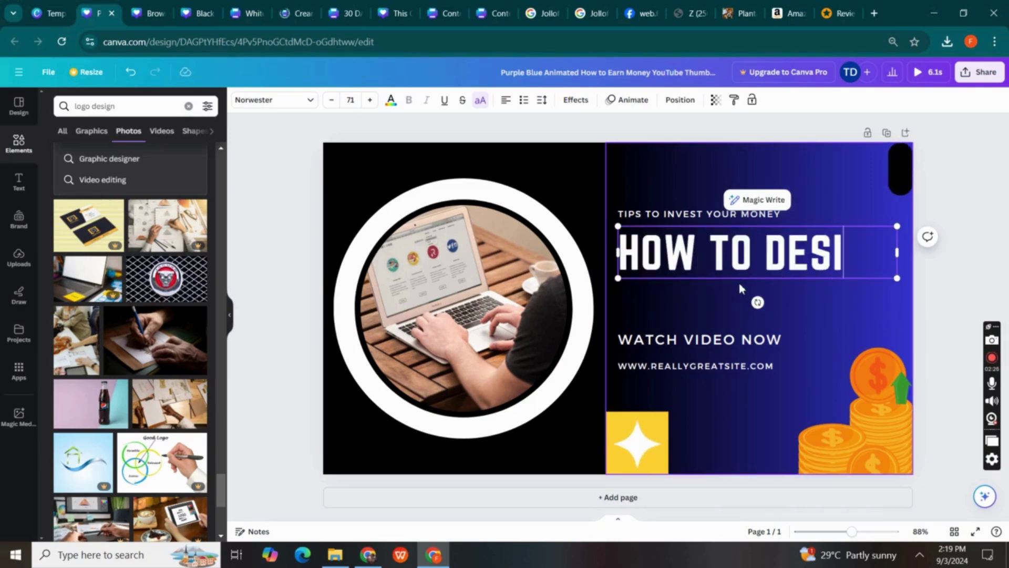
type("GN")
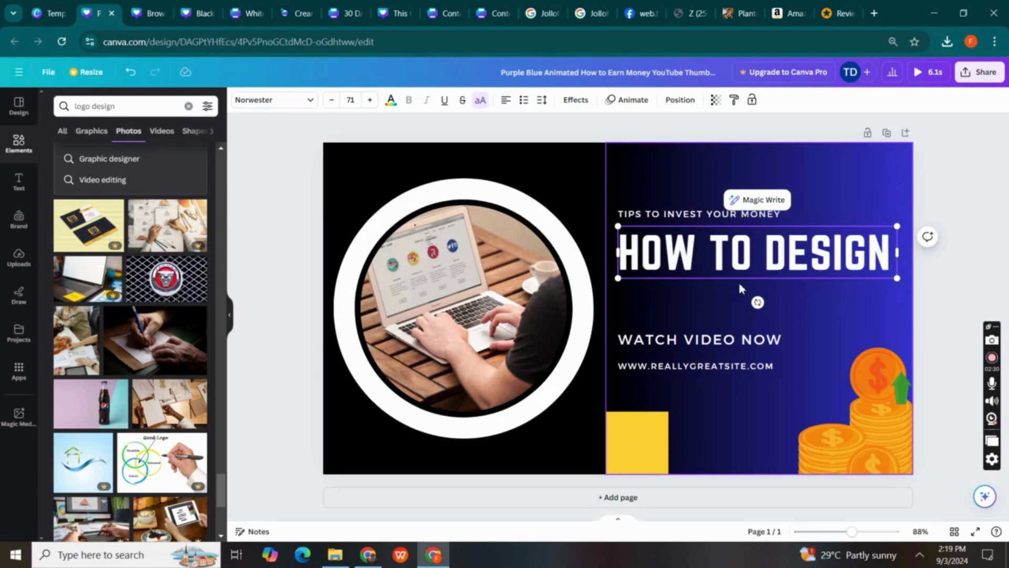
type(" LOGO")
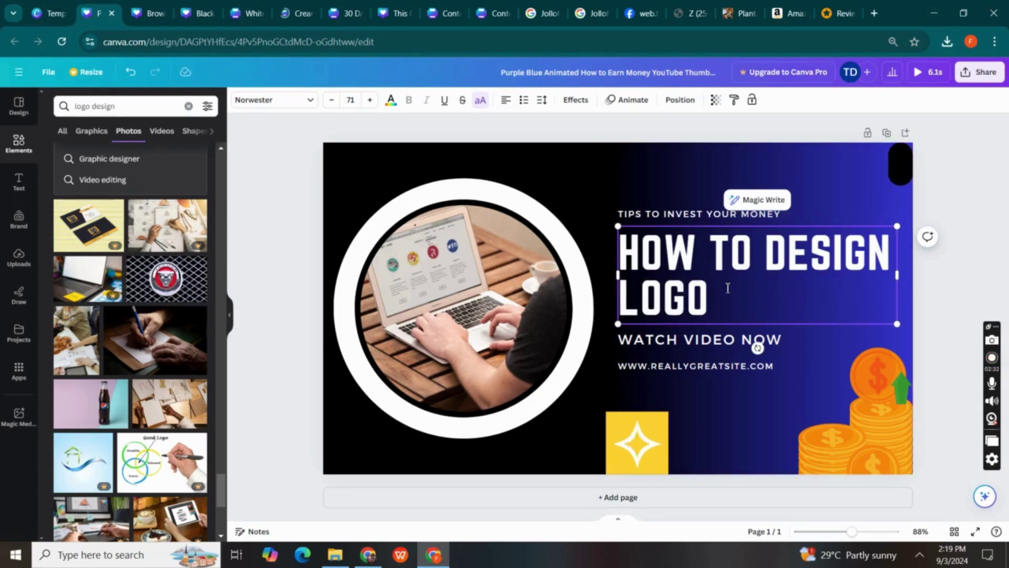
left_click(622, 291)
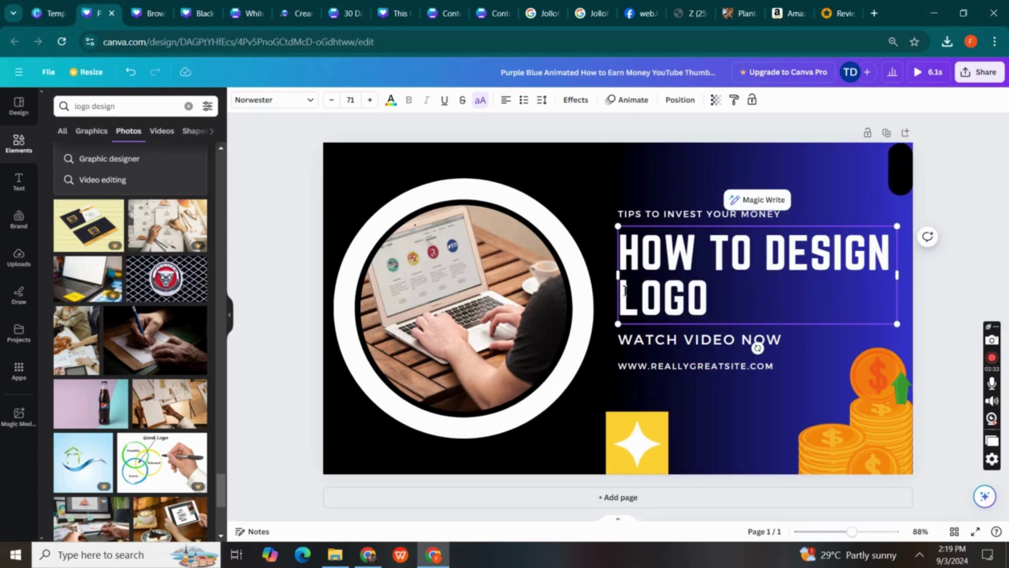
type("A")
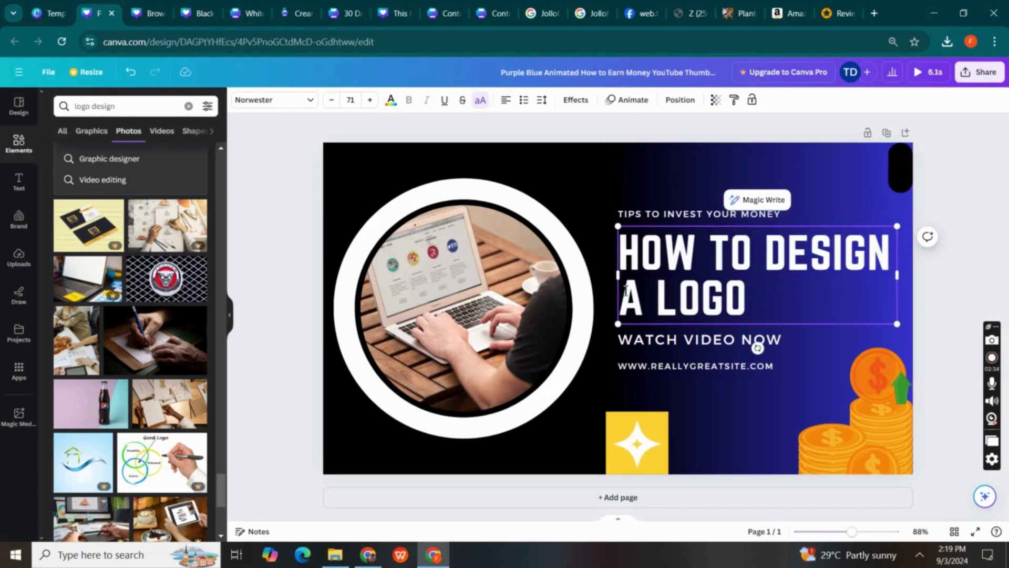
Change the small line above the heading to "FOR ENTREPRENUERS"
double_click(705, 218)
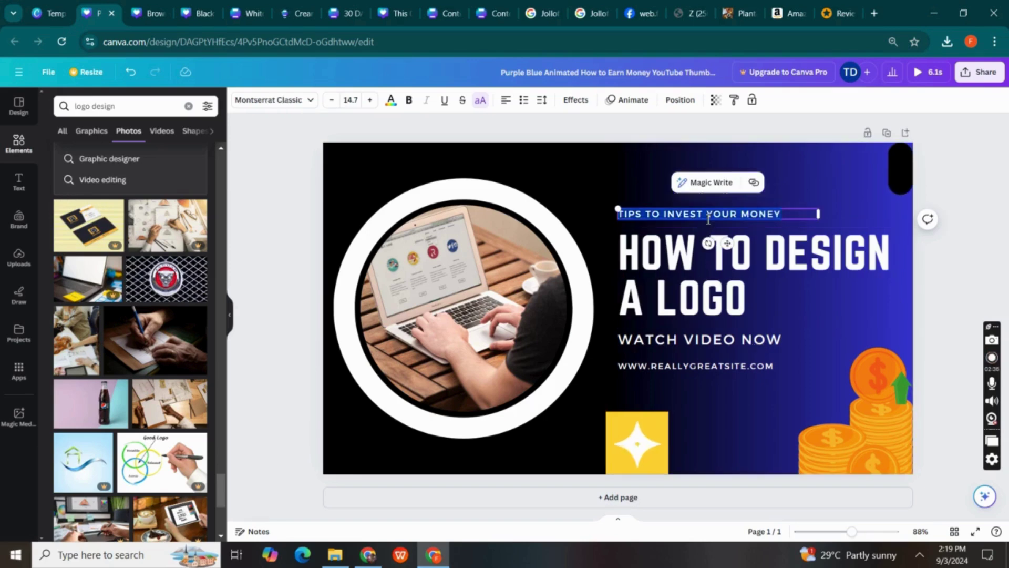
type("FOR E")
type("-")
type("NTR")
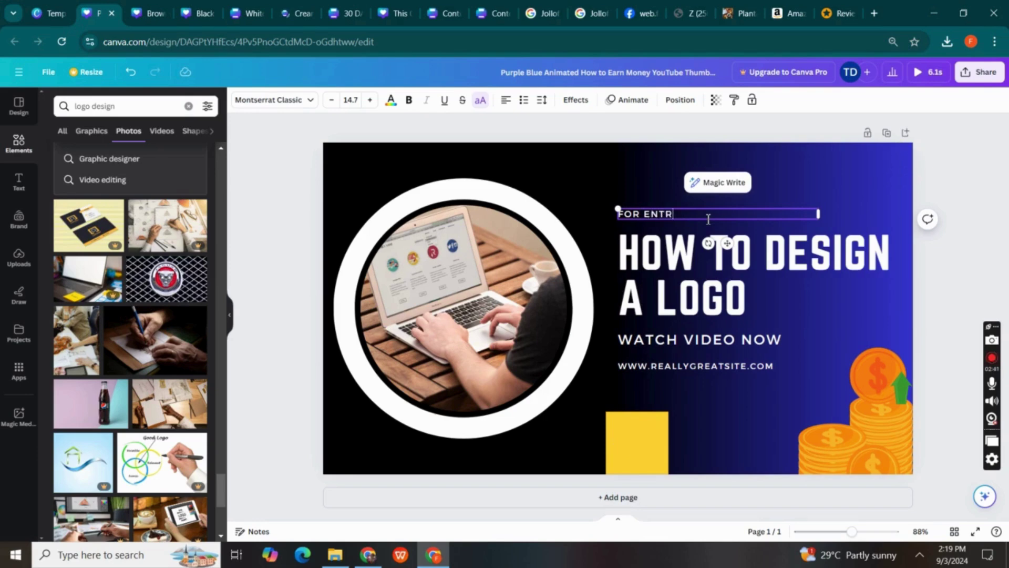
type("EPRENEURS")
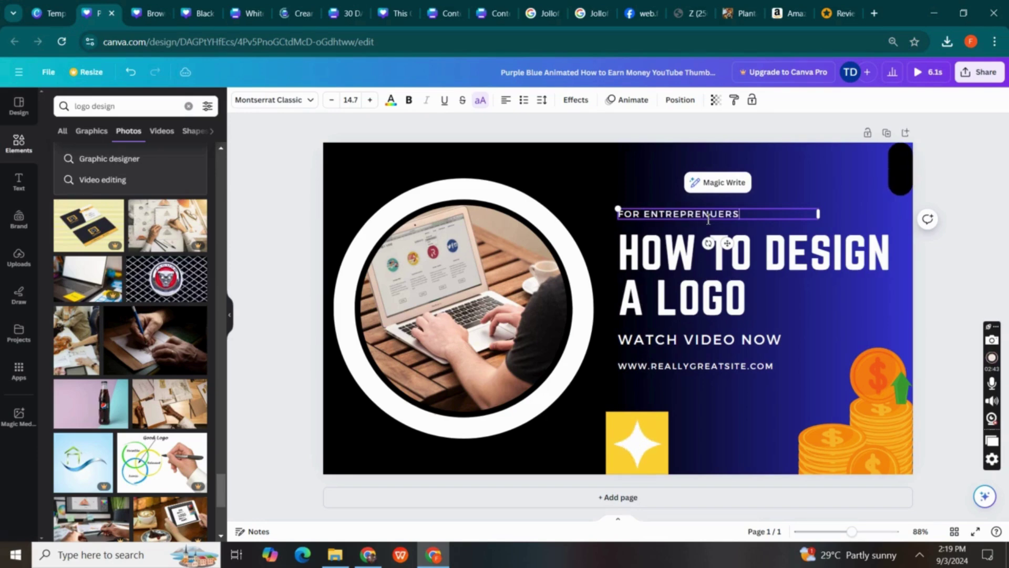
Replace the website address under "WATCH VIDEO NOW" with "E-COMMERCE ACADEMY"
double_click(735, 371)
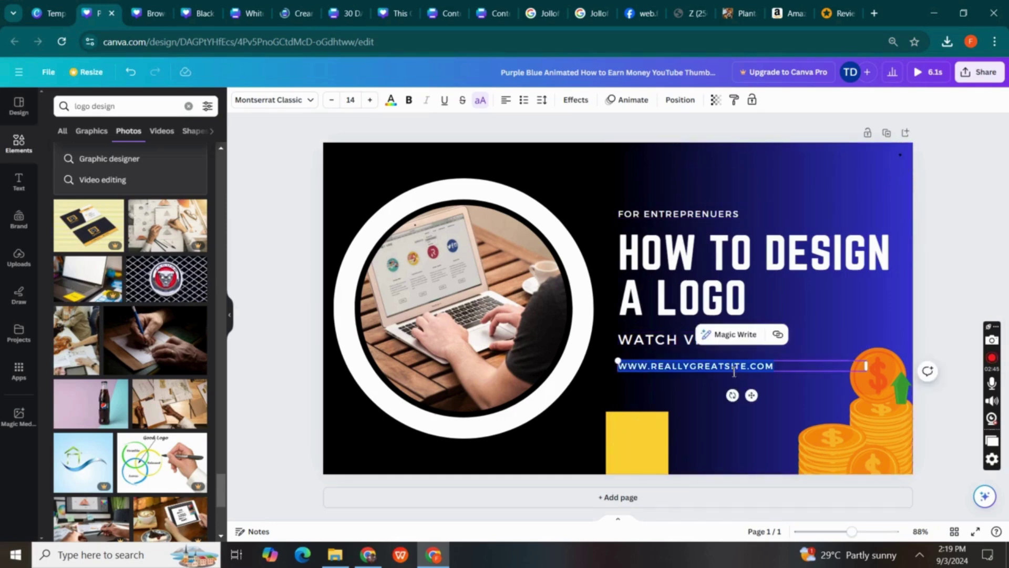
type("E-CO")
type("MMER")
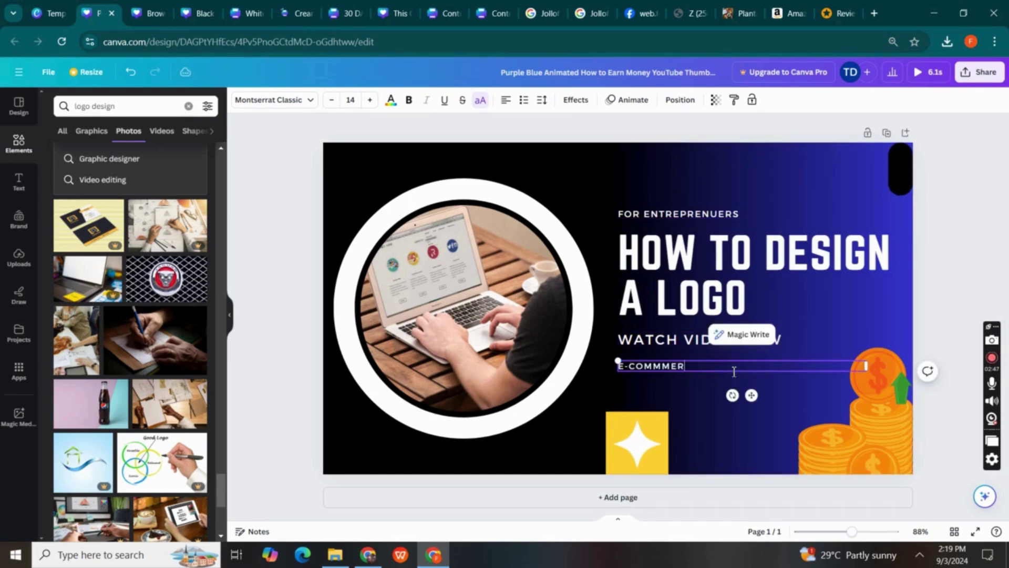
key("BackSpace")
key("BackSpace")
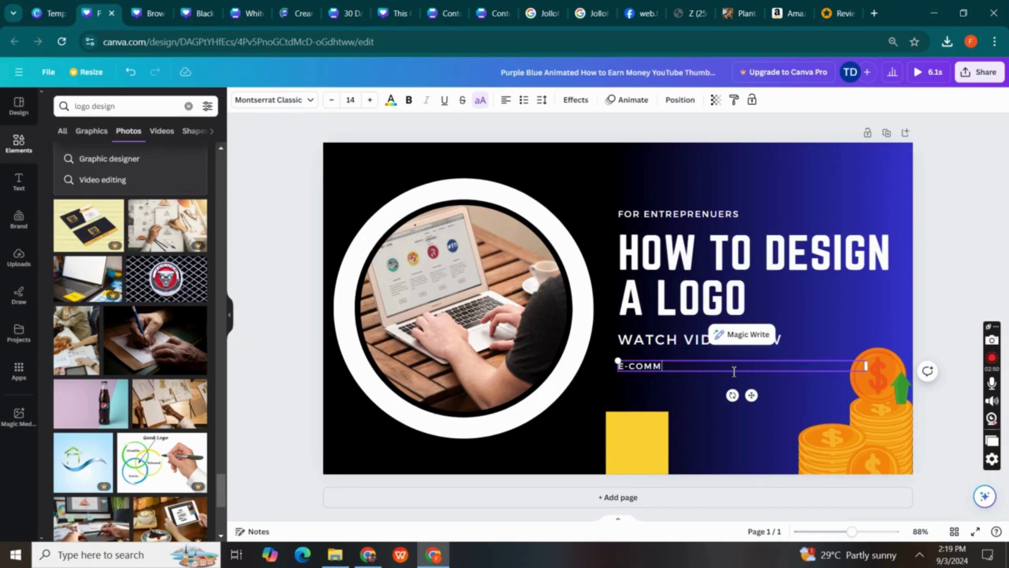
type("ERCE ACADEMY")
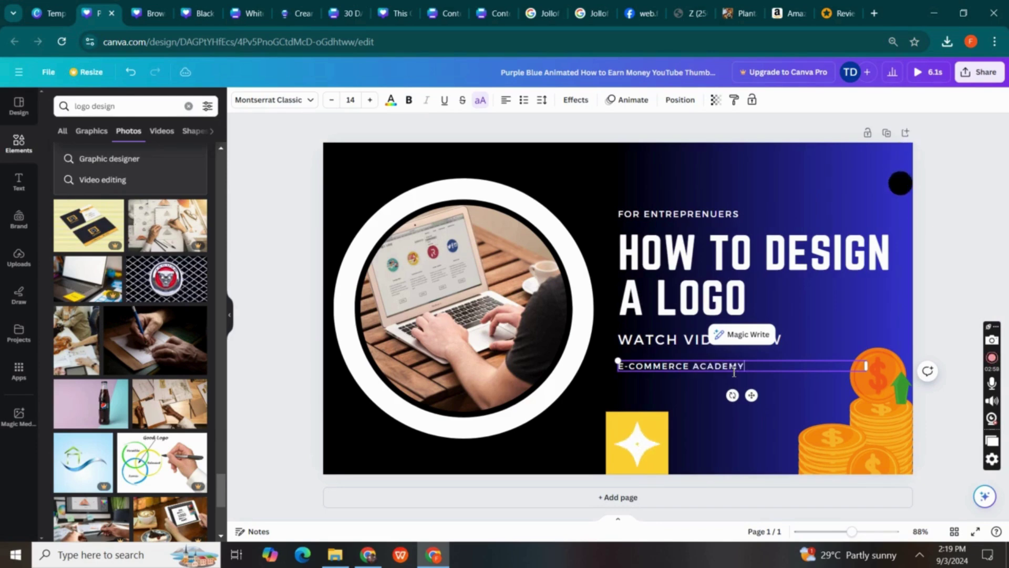
Delete the coin stack and the coin and green arrow graphics from the thumbnail's lower-right corner
left_click(867, 433)
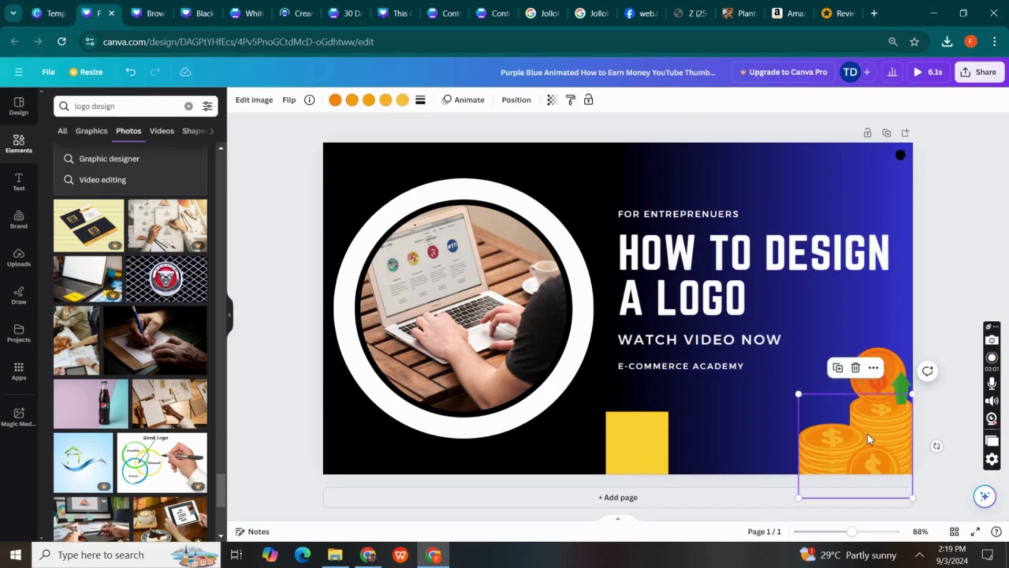
key("Delete")
left_click(884, 389)
key("Delete")
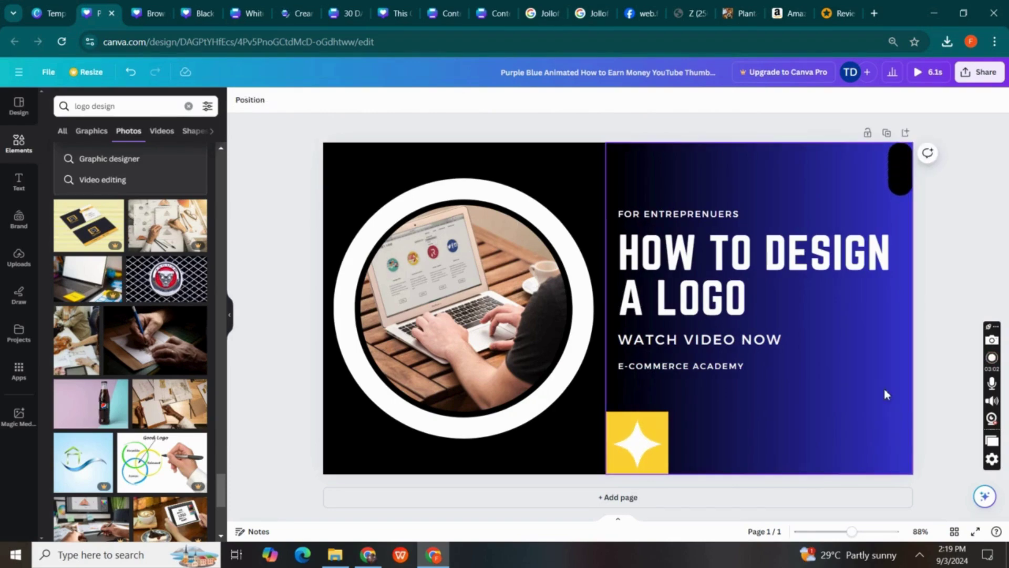
Remove the square star graphic from the thumbnail's bottom edge
left_click(638, 444)
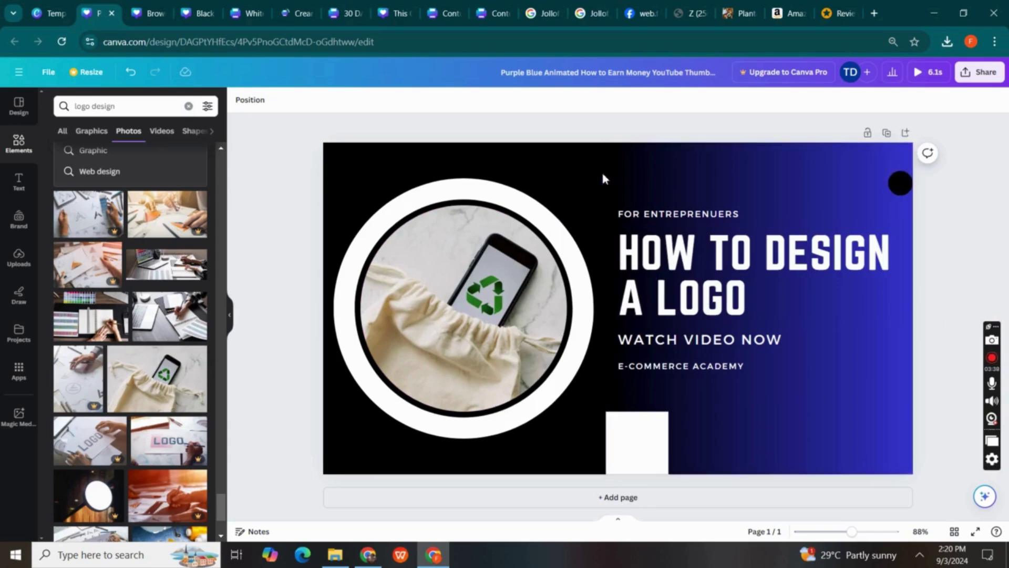
left_click(682, 185)
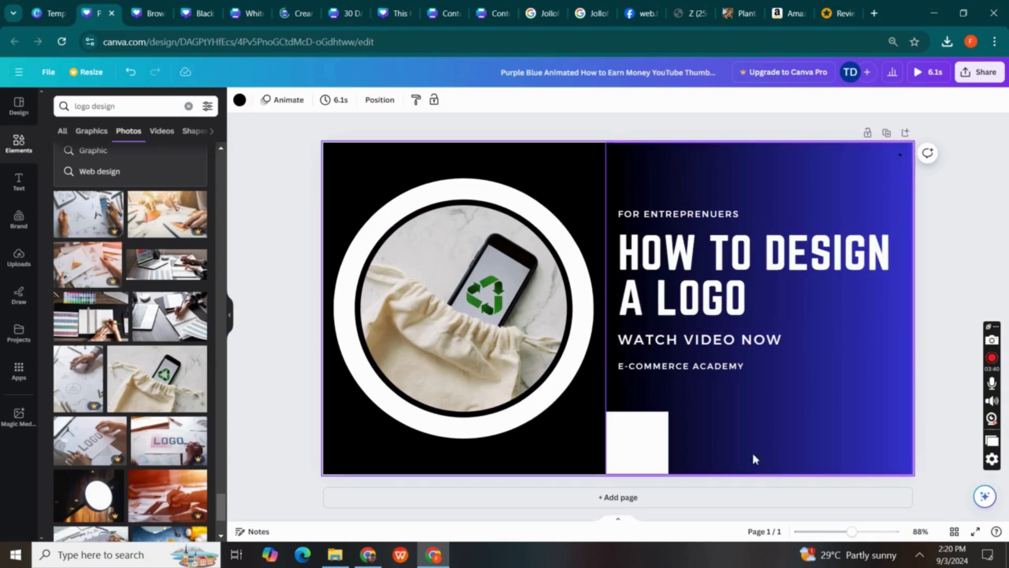
left_click(651, 464)
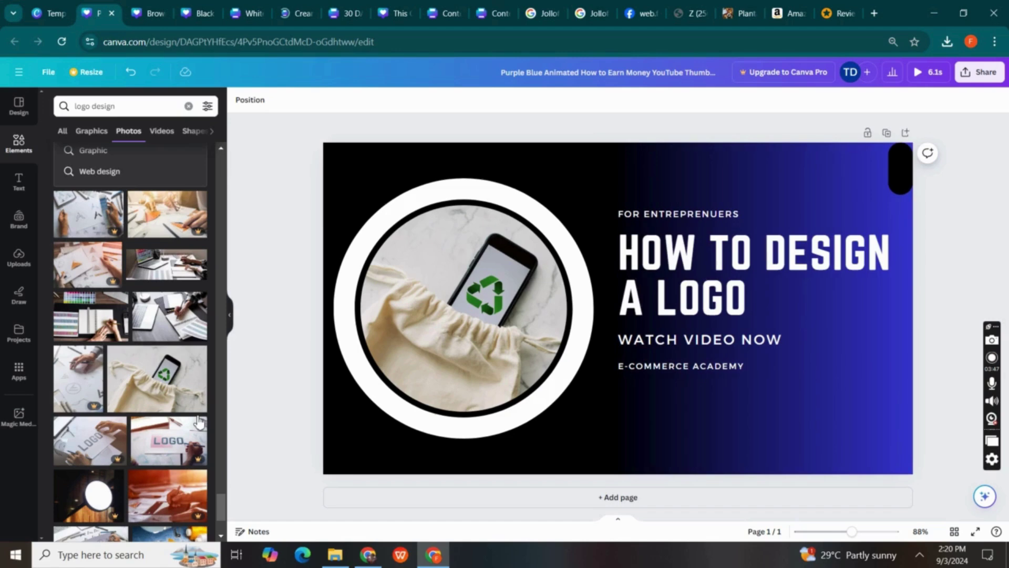
Add the orange interlocking-line emblem from the logo design graphics and place it beside the "WATCH VIDEO NOW" text
left_click(93, 137)
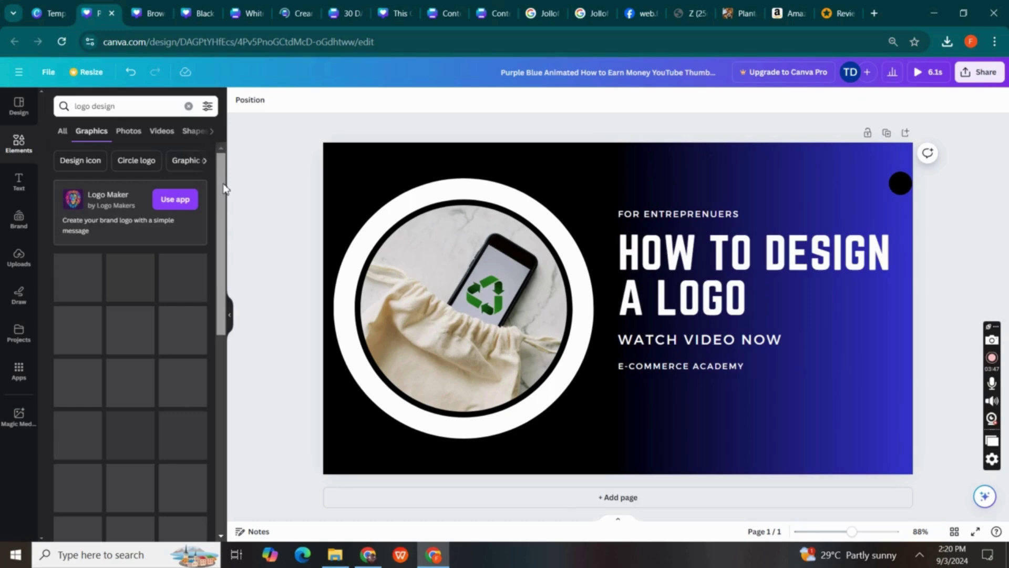
left_click_drag(223, 184, 220, 297)
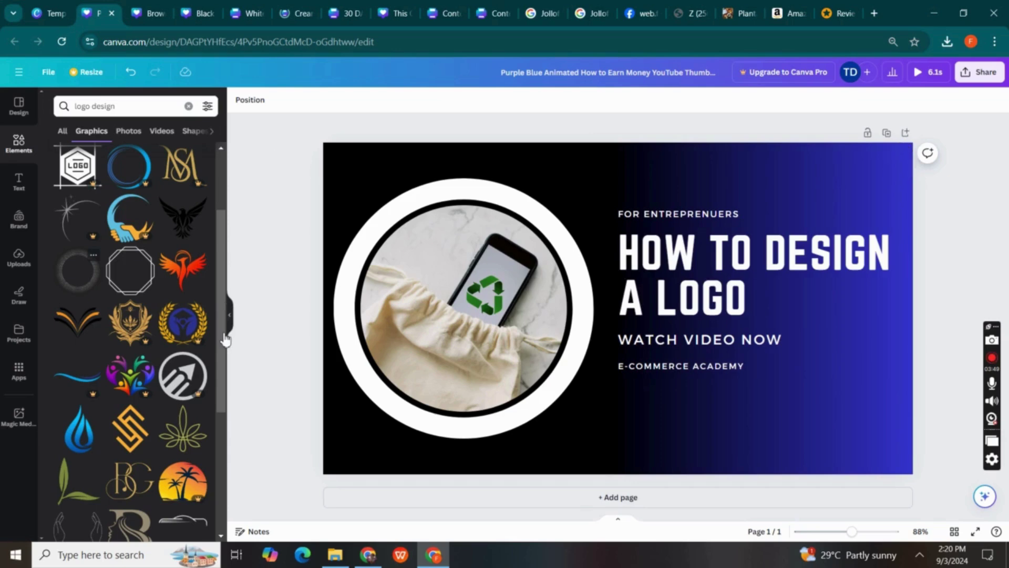
scroll(221, 339, "down", 1)
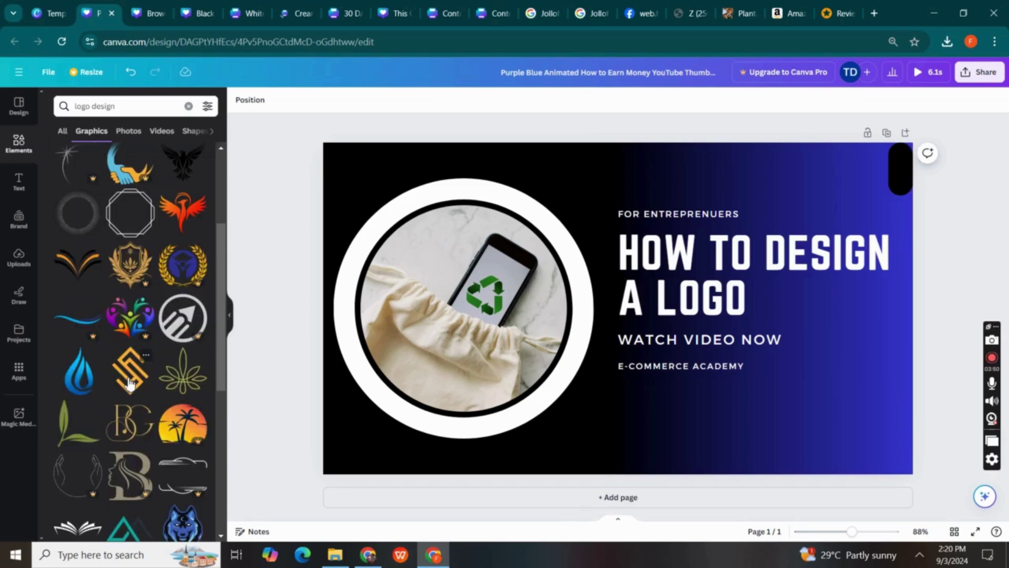
left_click(130, 372)
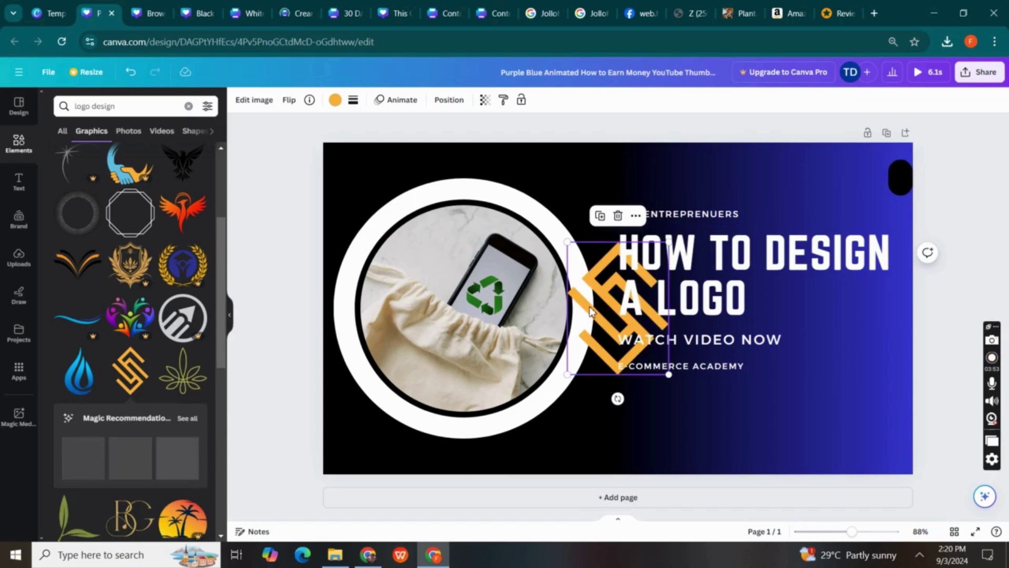
left_click_drag(589, 306, 821, 358)
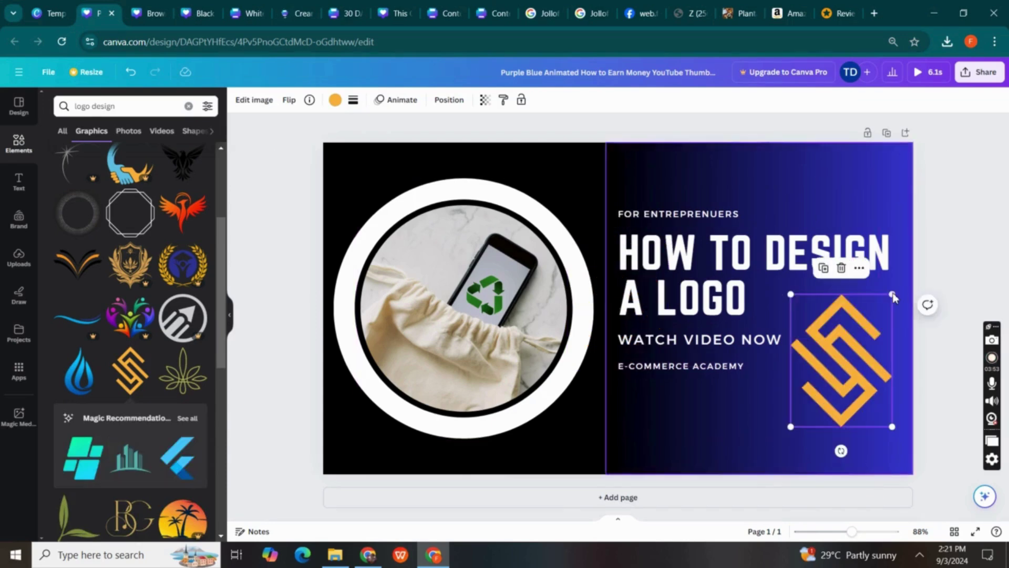
Recolour the emblem red, then shrink it and position it in the thumbnail's lower-right corner
left_click(336, 102)
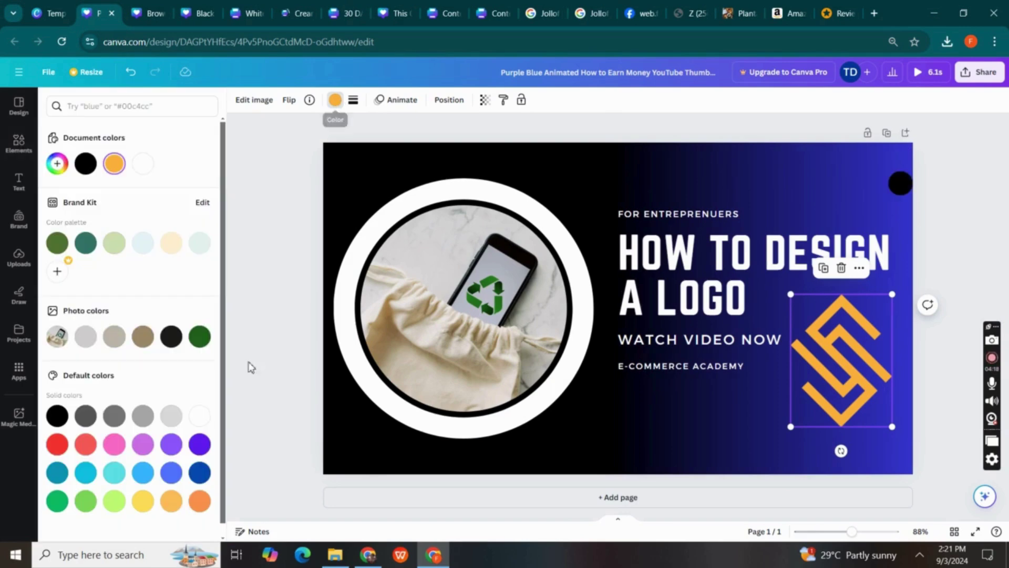
left_click(58, 444)
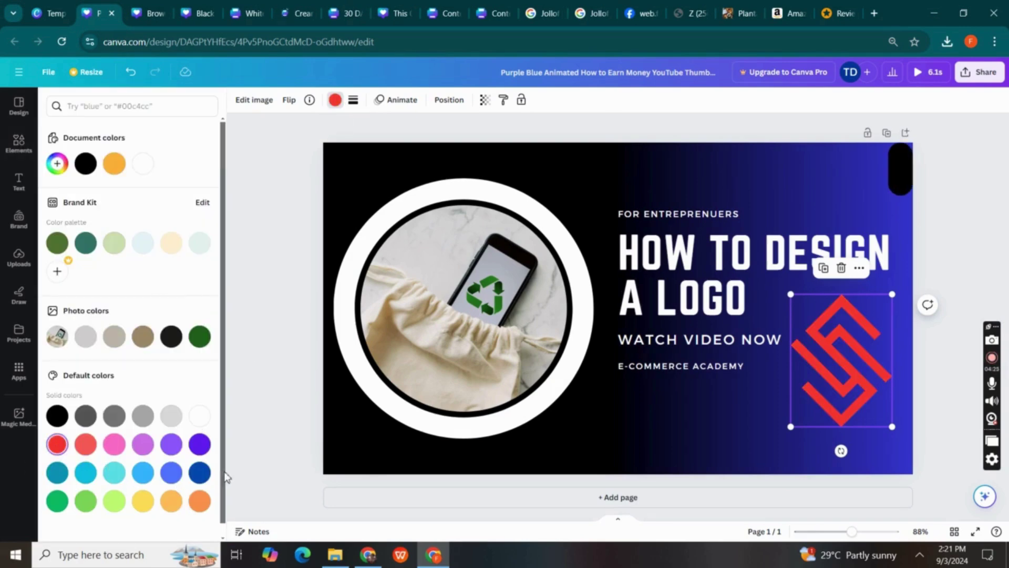
scroll(226, 477, "down", 1)
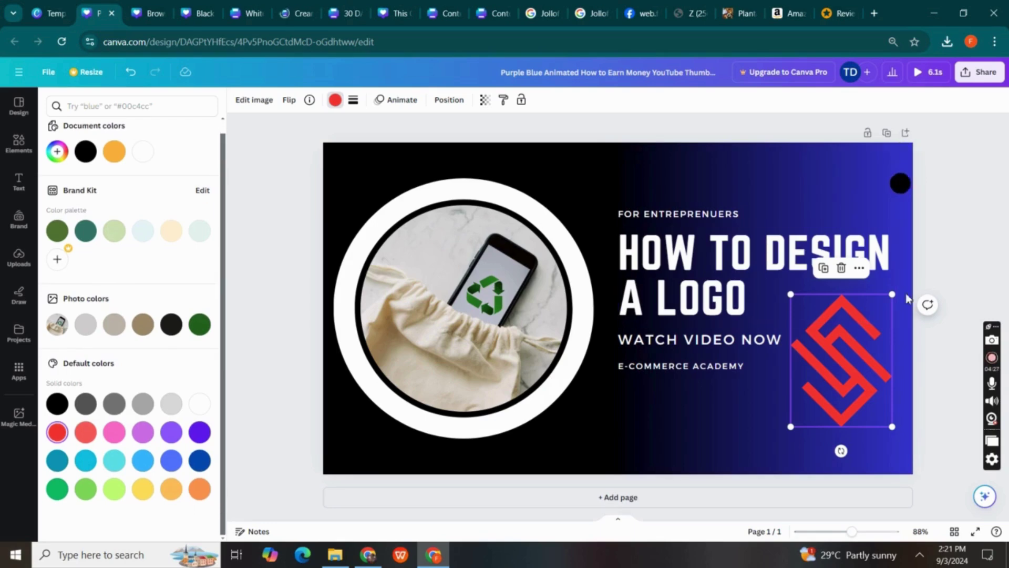
left_click_drag(892, 295, 882, 424)
left_click_drag(897, 384, 889, 402)
left_click_drag(861, 431, 867, 430)
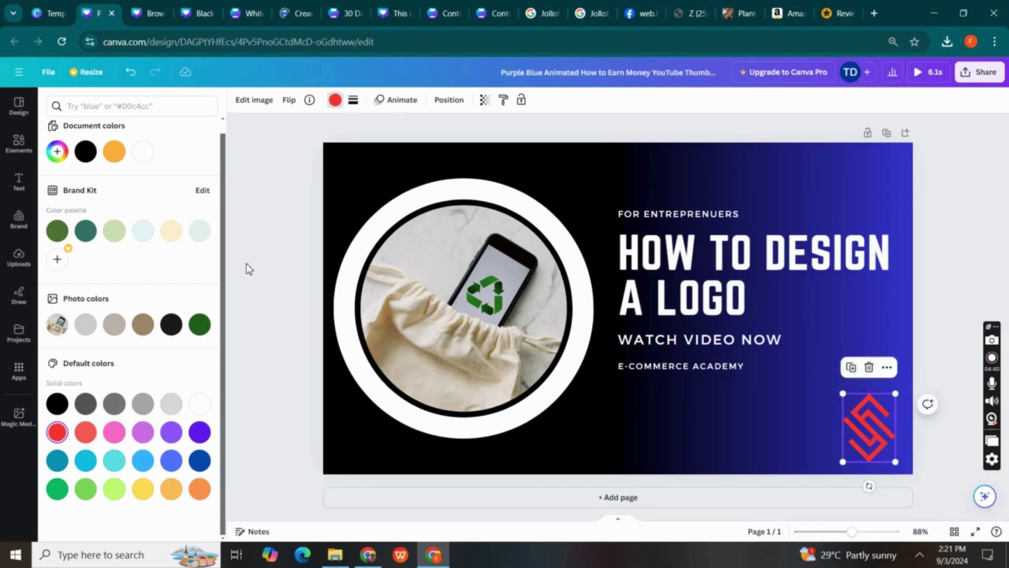
Add the white double-octagon outline graphic, shrink it and place it just left of the red emblem
left_click(19, 142)
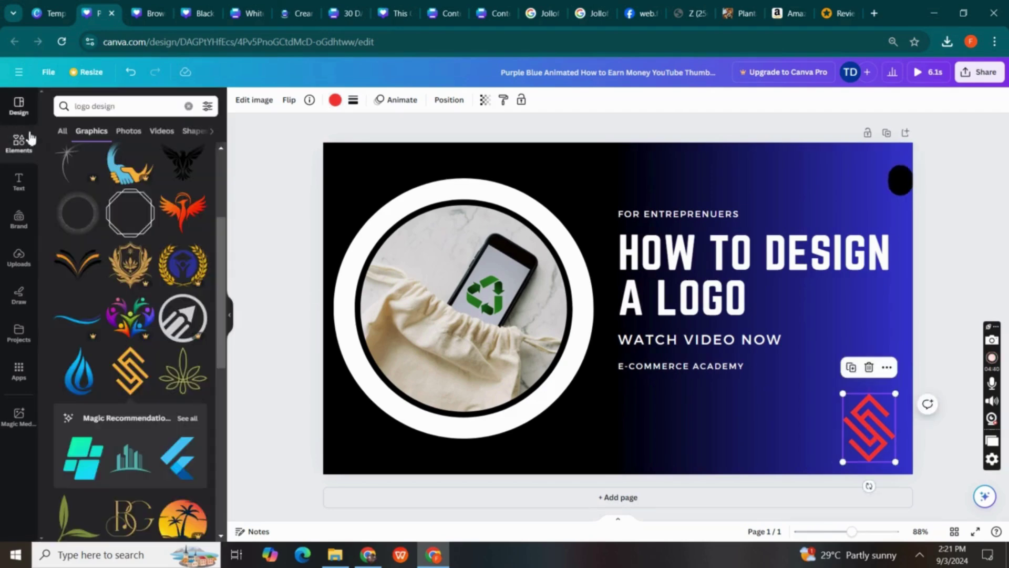
left_click(133, 235)
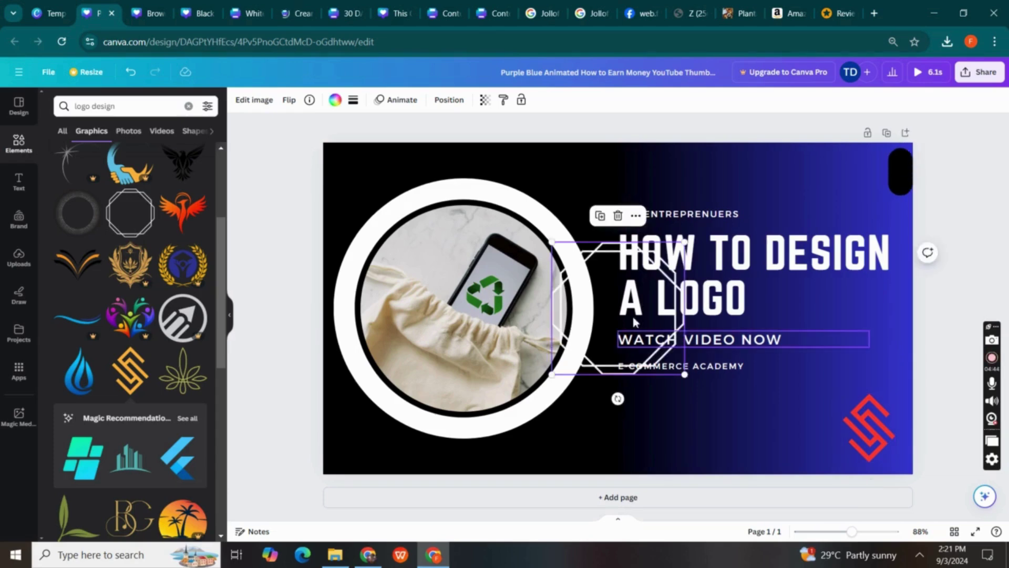
left_click_drag(635, 322, 767, 407)
left_click_drag(809, 326, 748, 407)
left_click_drag(726, 449, 809, 435)
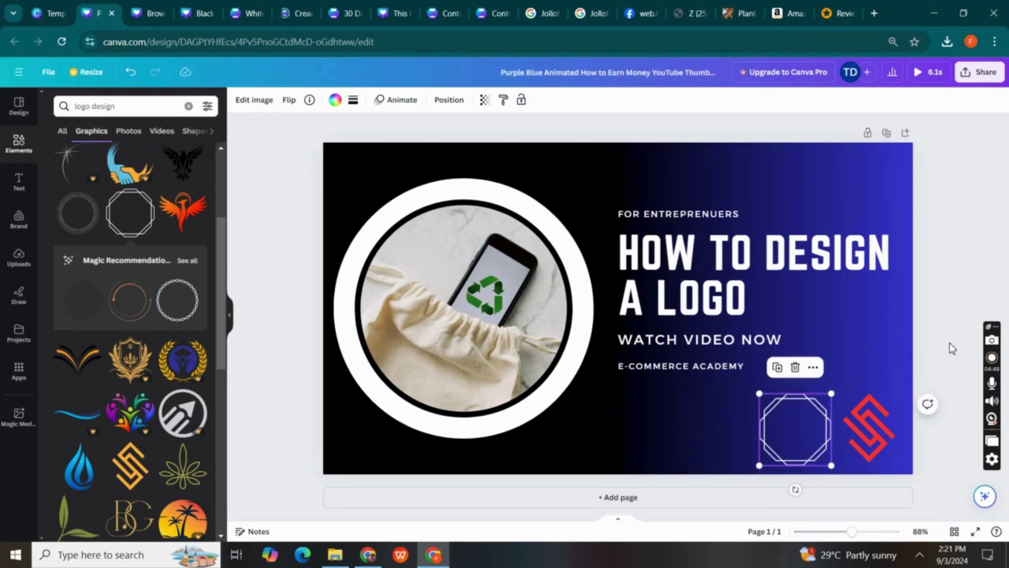
left_click(951, 348)
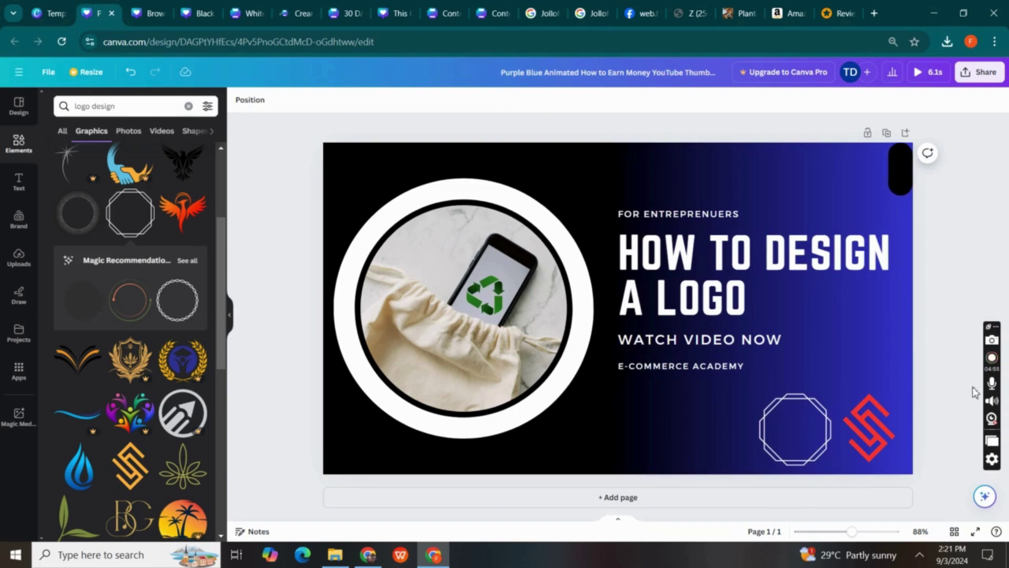